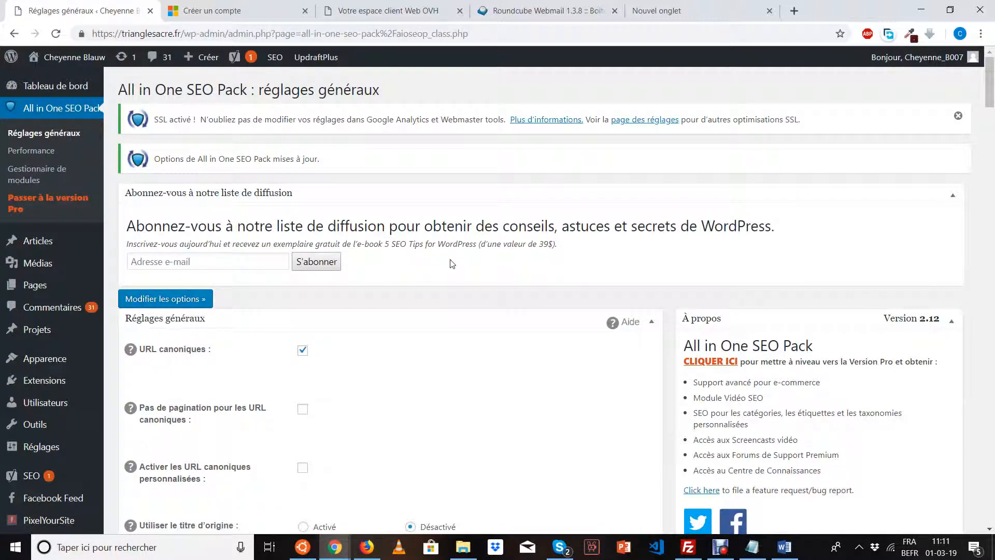
Set 'Utiliser le titre d'origine' to Activé in the All in One SEO general settings.
{"action": "scroll", "coordinate": [450, 263], "scroll_direction": "down", "scroll_amount": 2}
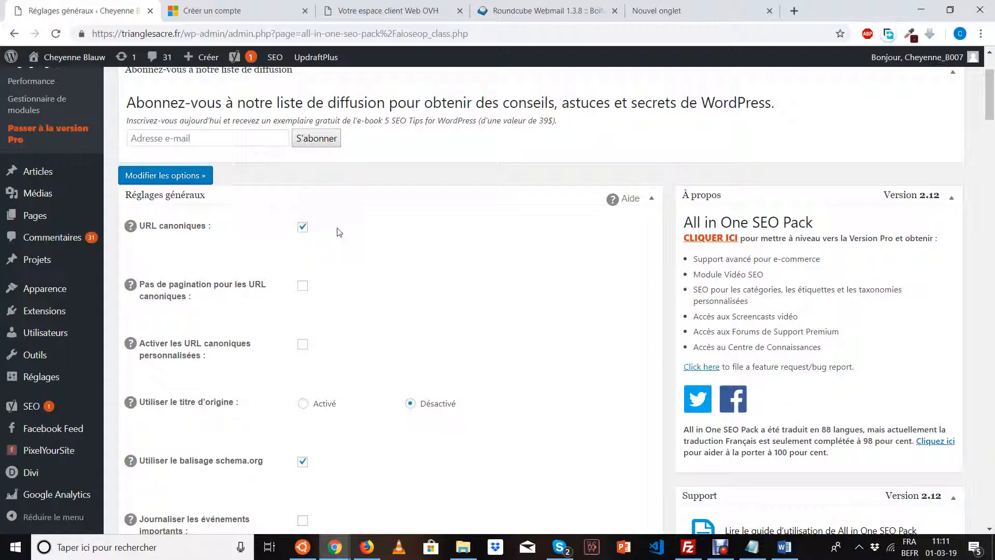
{"action": "scroll", "coordinate": [339, 232], "scroll_direction": "down", "scroll_amount": 1}
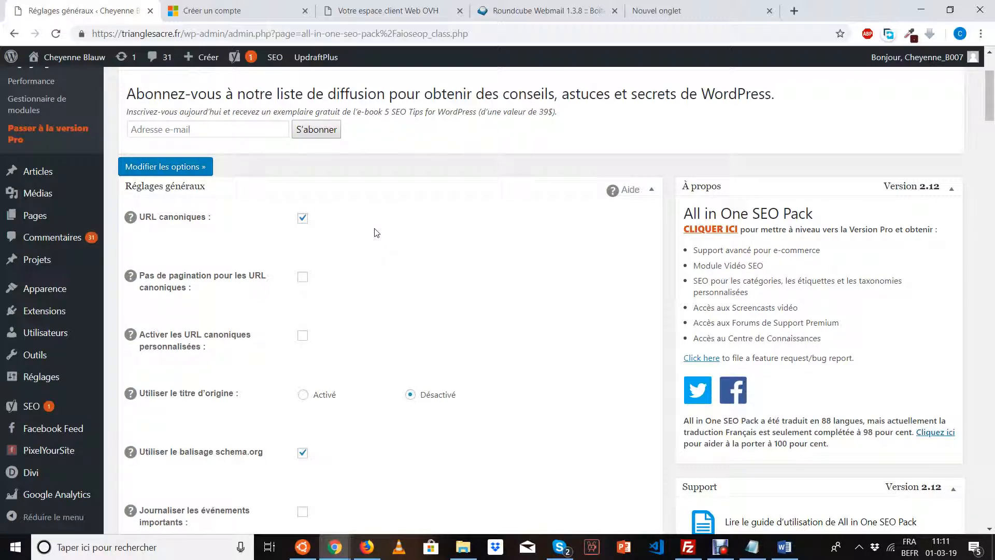
{"action": "scroll", "coordinate": [376, 233], "scroll_direction": "down", "scroll_amount": 1}
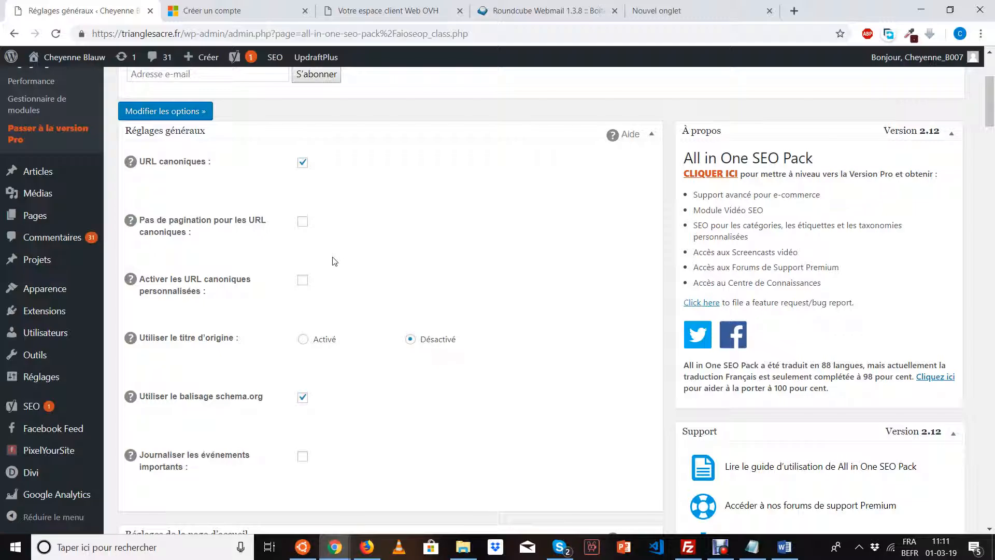
{"action": "scroll", "coordinate": [335, 262], "scroll_direction": "down", "scroll_amount": 1}
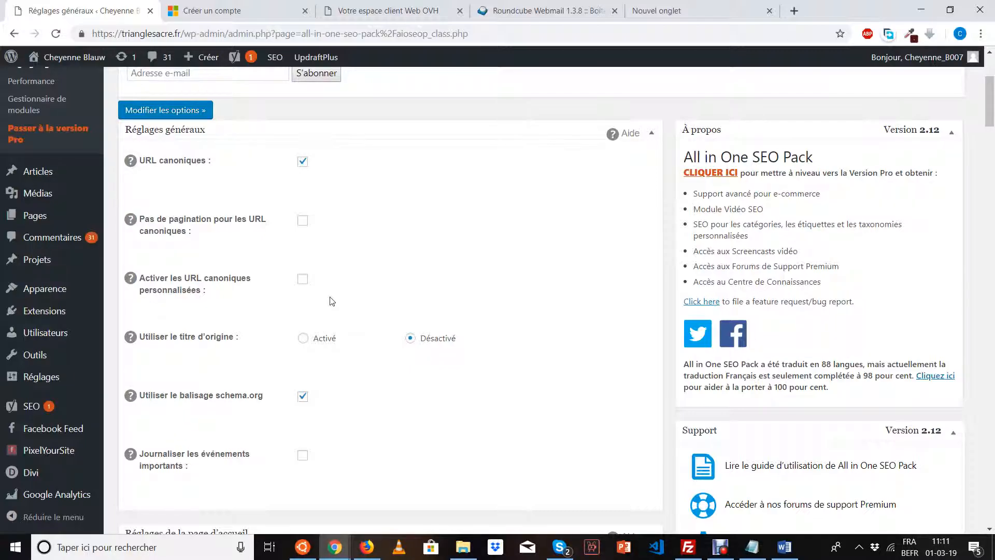
{"action": "scroll", "coordinate": [331, 302], "scroll_direction": "down", "scroll_amount": 2}
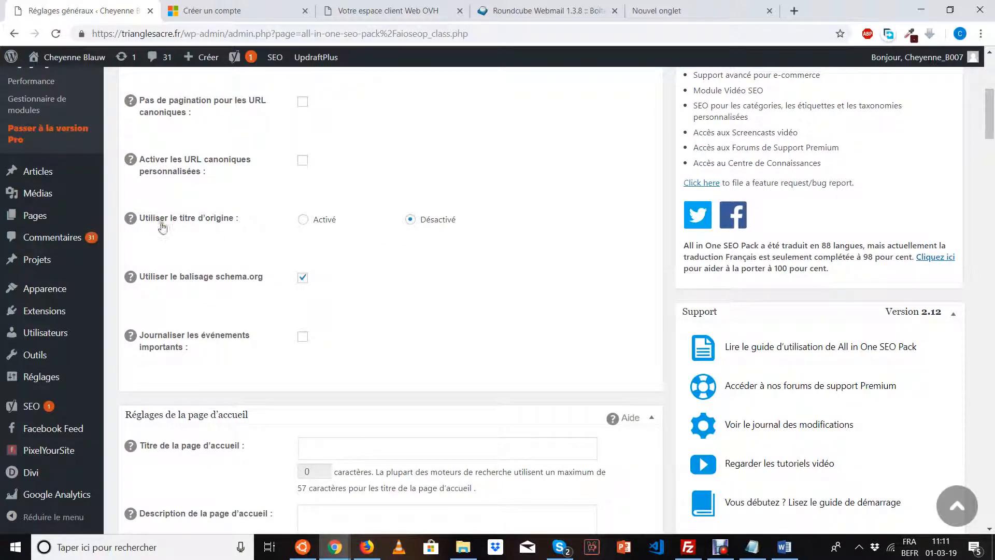
{"action": "left_click", "coordinate": [303, 220]}
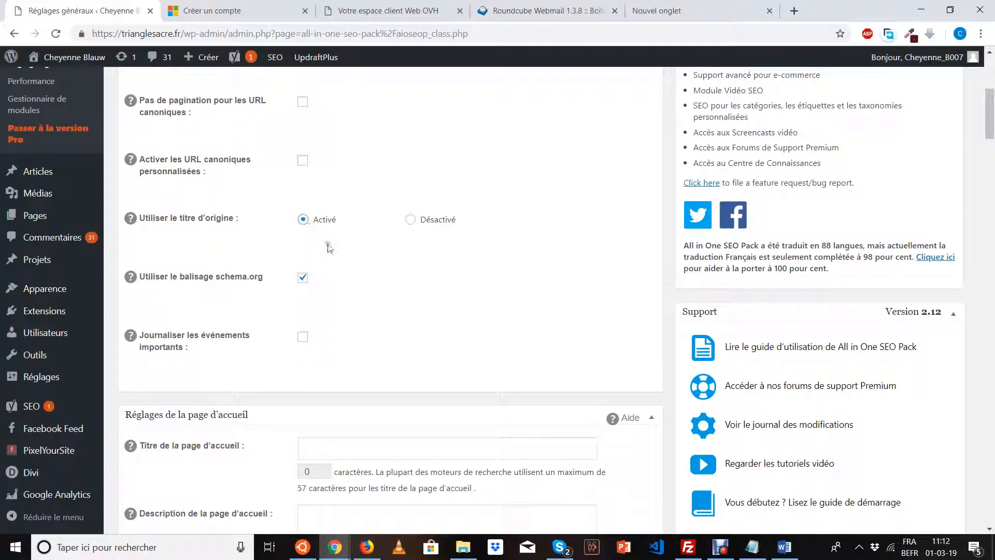
Focus the home page title field and dismiss the browser's autofill suggestions.
{"action": "scroll", "coordinate": [334, 256], "scroll_direction": "up", "scroll_amount": 3}
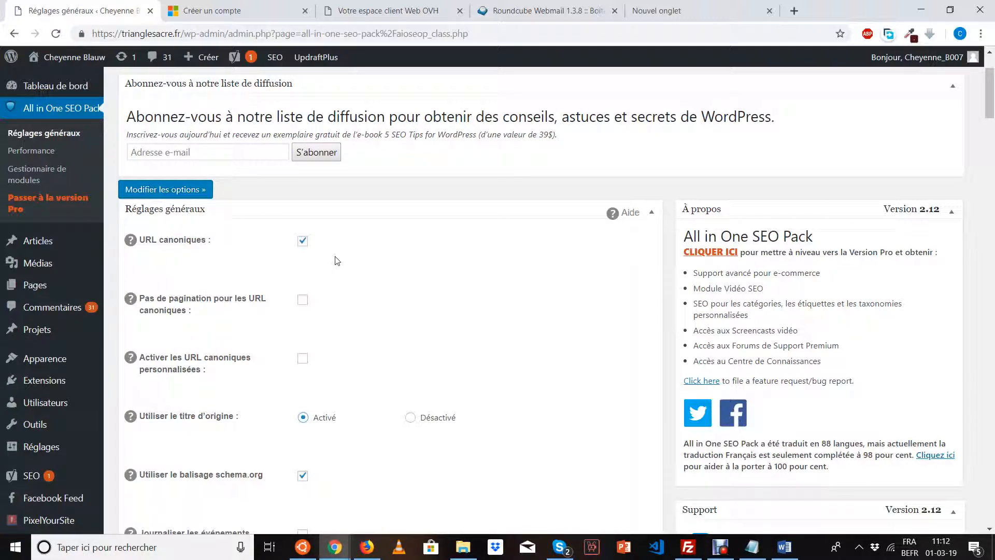
{"action": "scroll", "coordinate": [336, 260], "scroll_direction": "down", "scroll_amount": 5}
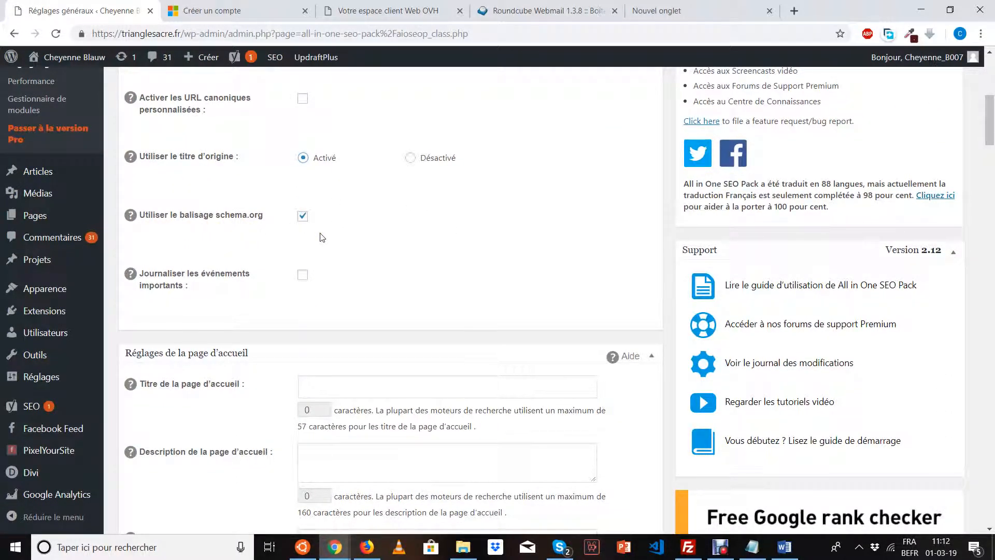
{"action": "scroll", "coordinate": [322, 237], "scroll_direction": "down", "scroll_amount": 2}
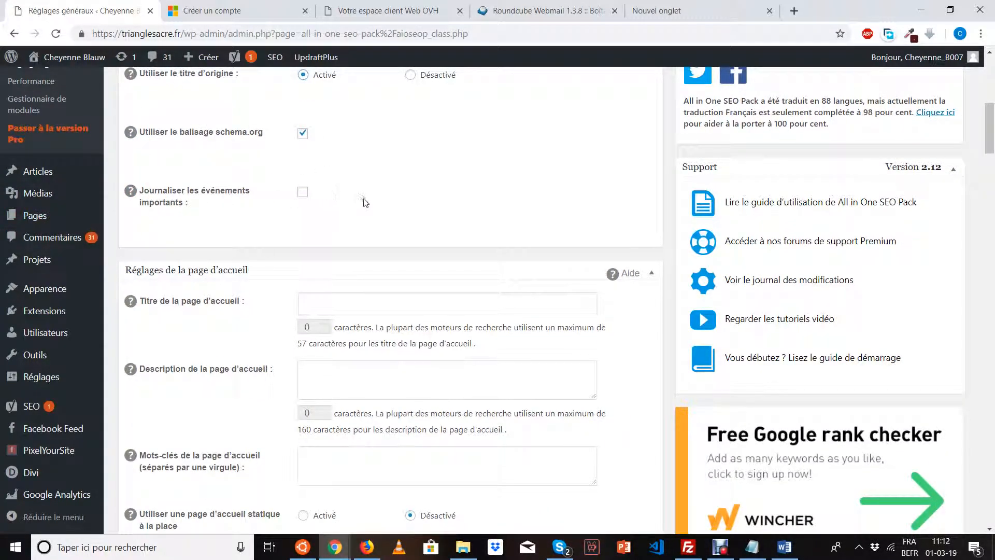
{"action": "scroll", "coordinate": [365, 203], "scroll_direction": "down", "scroll_amount": 3}
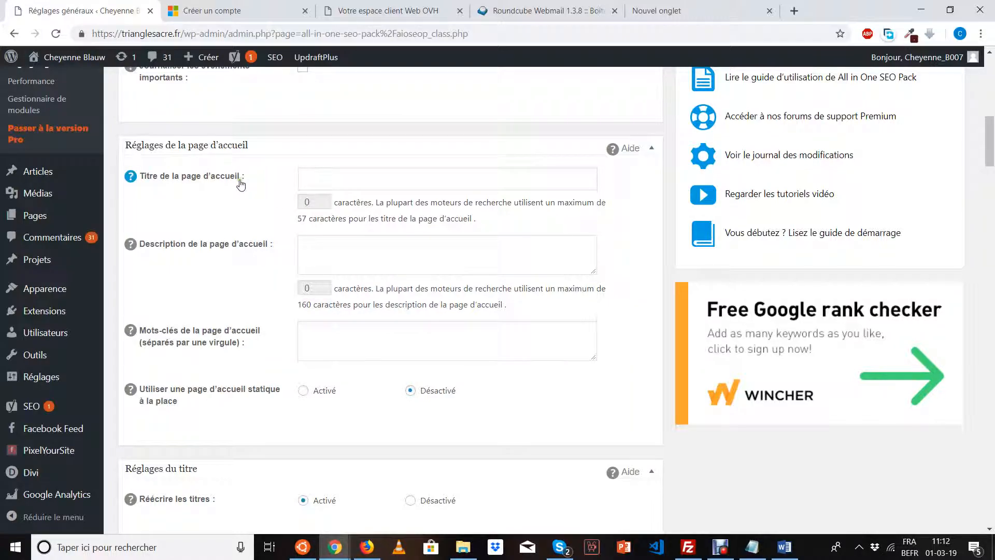
{"action": "left_click", "coordinate": [316, 182]}
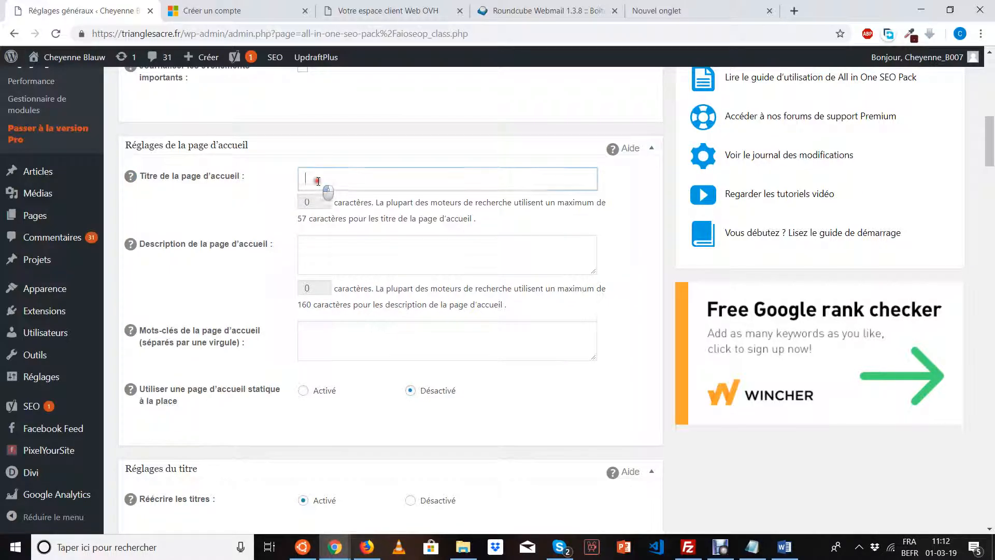
{"action": "left_click", "coordinate": [274, 204]}
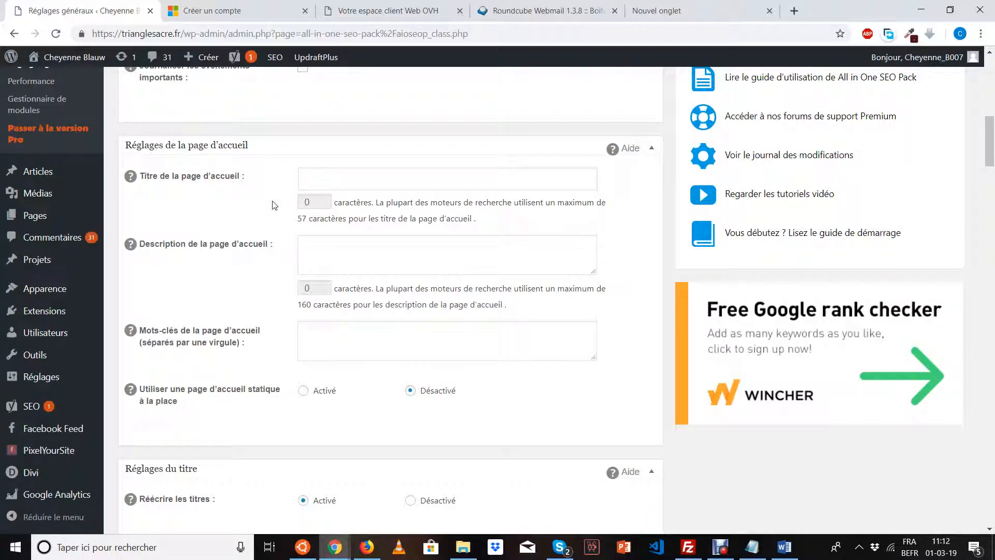
Search Google for 'after coaching' in a new tab and select the site's description snippet.
{"action": "left_click", "coordinate": [793, 11]}
{"action": "type", "text": "afte"}
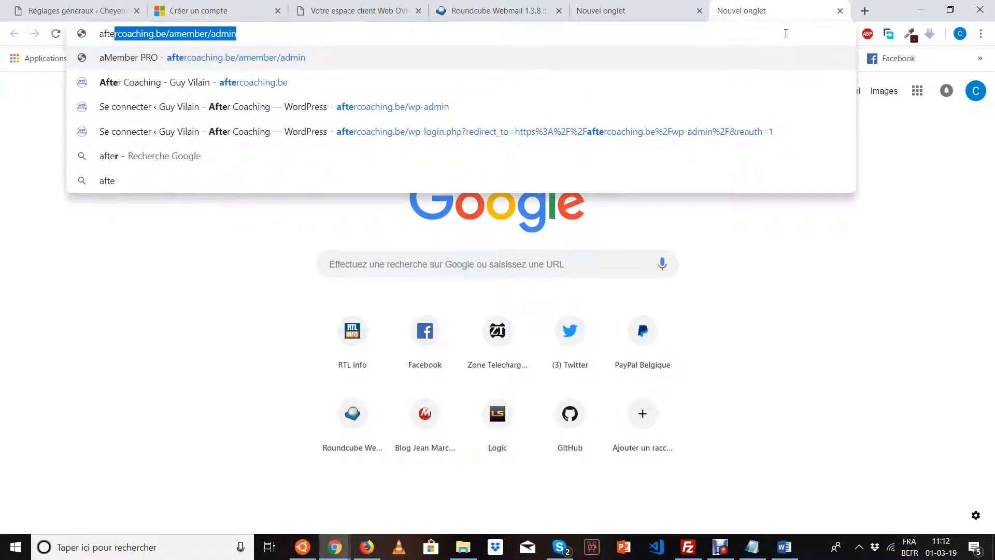
{"action": "type", "text": "r coaching"}
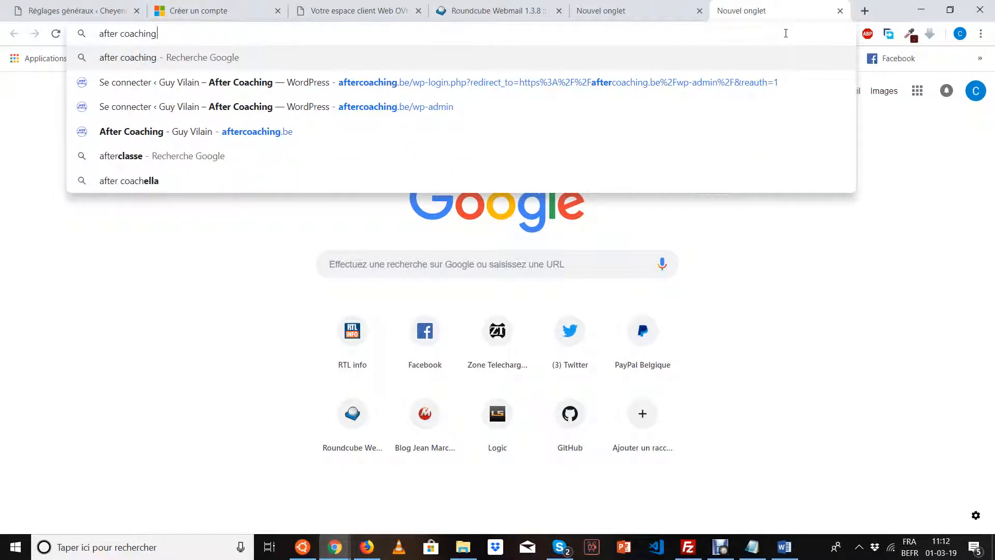
{"action": "key", "text": "Return"}
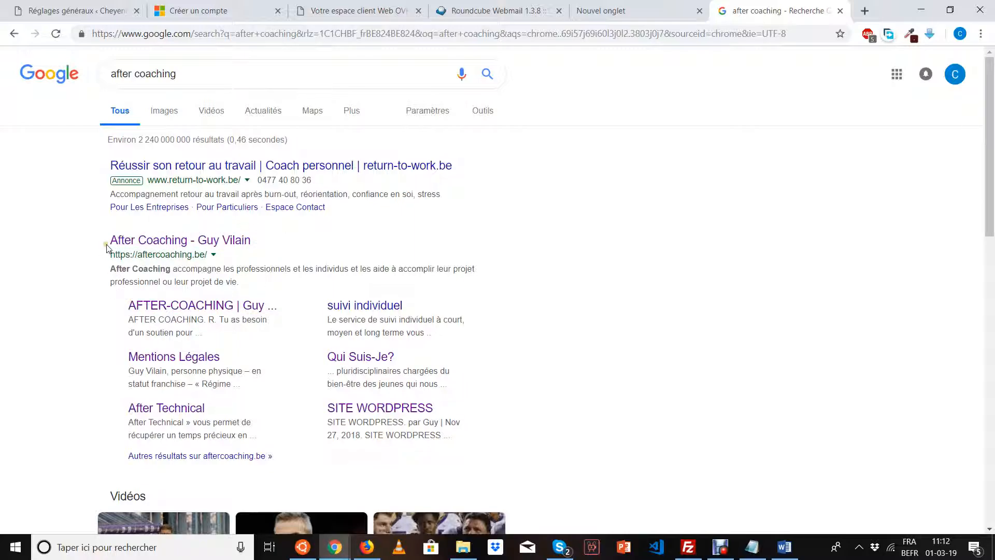
{"action": "left_click", "coordinate": [180, 248]}
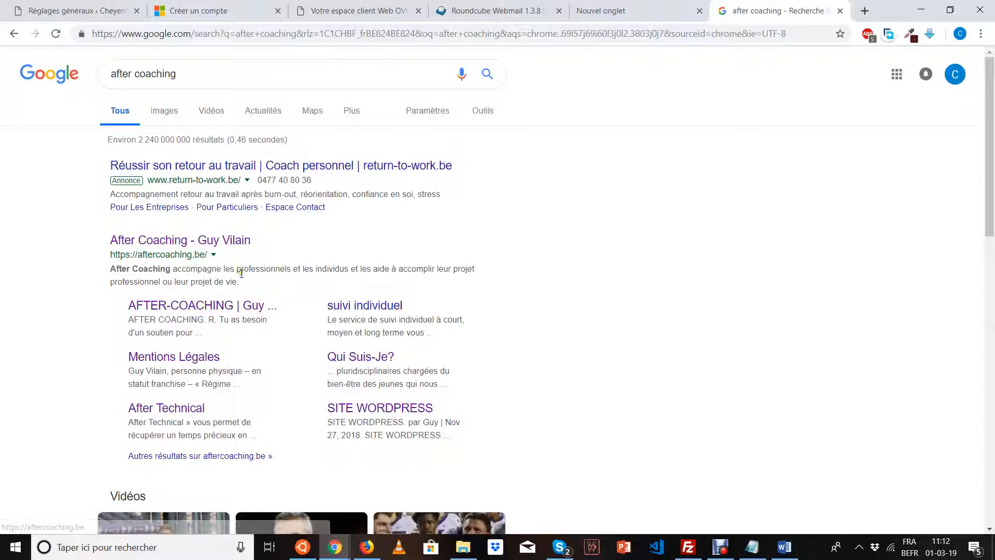
{"action": "left_click_drag", "start_coordinate": [244, 284], "coordinate": [108, 270]}
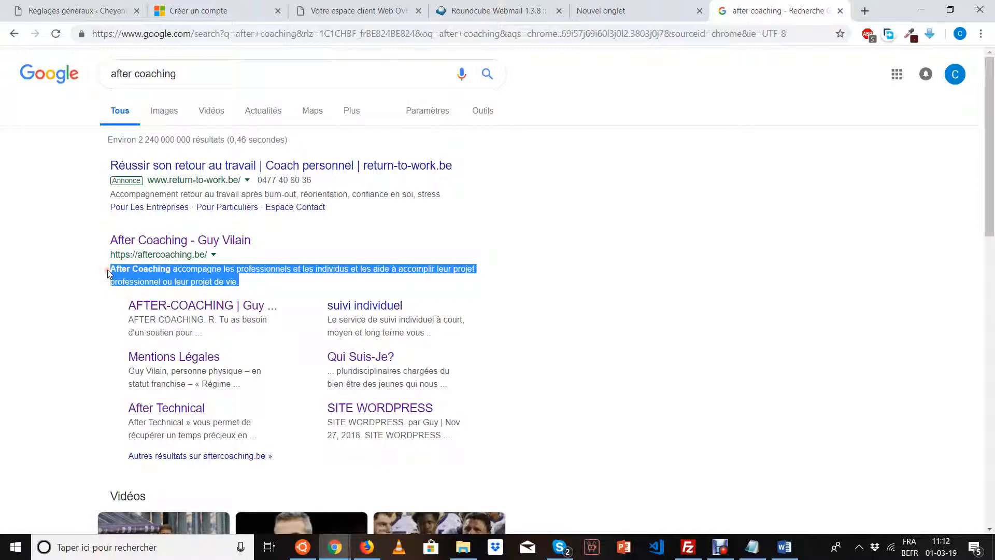
Compare the 'after coaching' results with the WordPress home page title field, ending on WordPress.
{"action": "scroll", "coordinate": [108, 270], "scroll_direction": "down", "scroll_amount": 1}
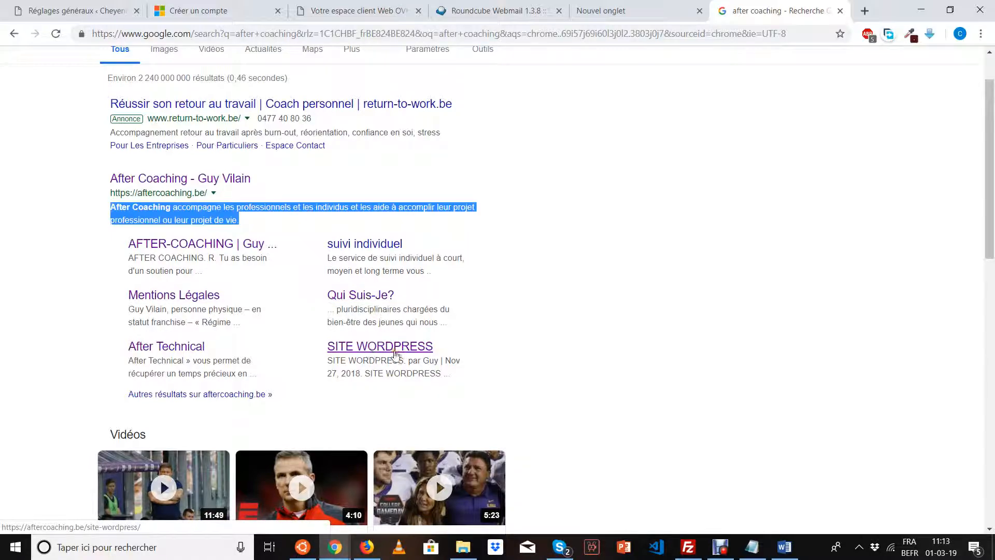
{"action": "scroll", "coordinate": [469, 355], "scroll_direction": "down", "scroll_amount": 2}
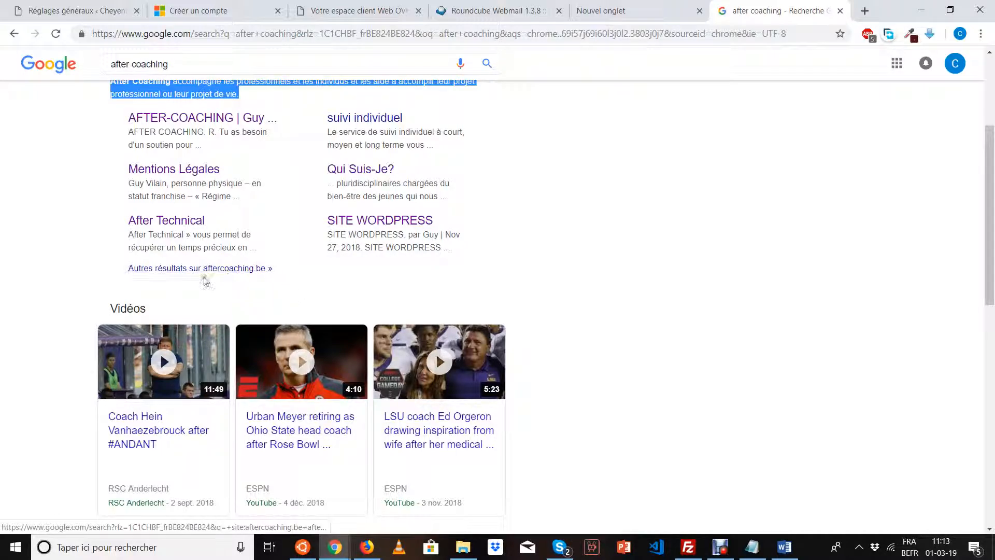
{"action": "scroll", "coordinate": [73, 300], "scroll_direction": "down", "scroll_amount": 6}
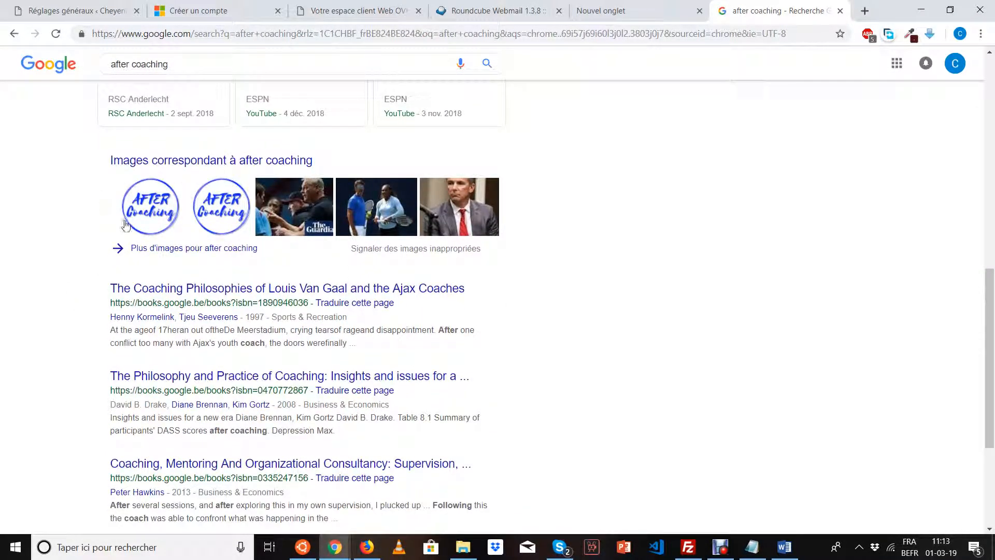
{"action": "scroll", "coordinate": [73, 290], "scroll_direction": "down", "scroll_amount": 4}
{"action": "scroll", "coordinate": [73, 282], "scroll_direction": "up", "scroll_amount": 13}
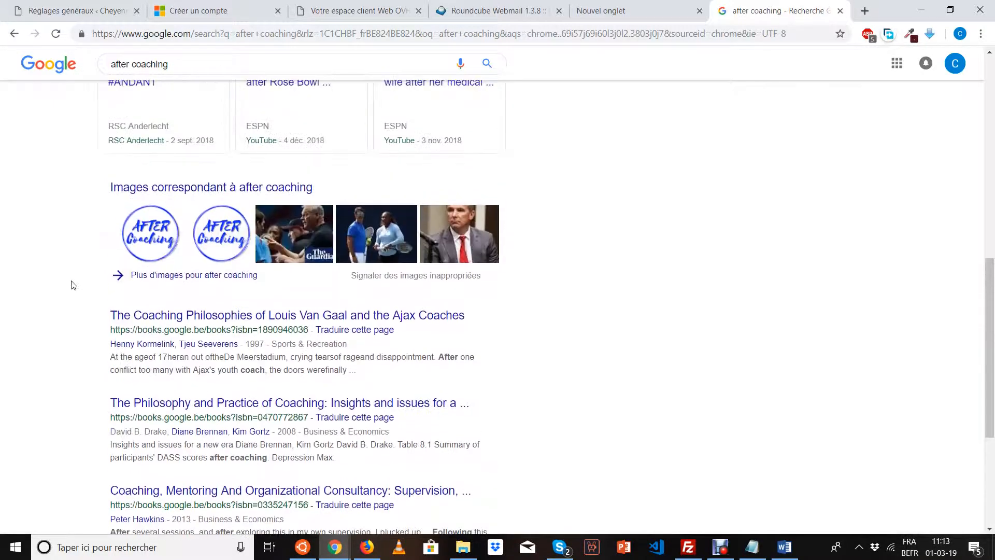
{"action": "left_click", "coordinate": [352, 10]}
{"action": "left_click", "coordinate": [75, 12]}
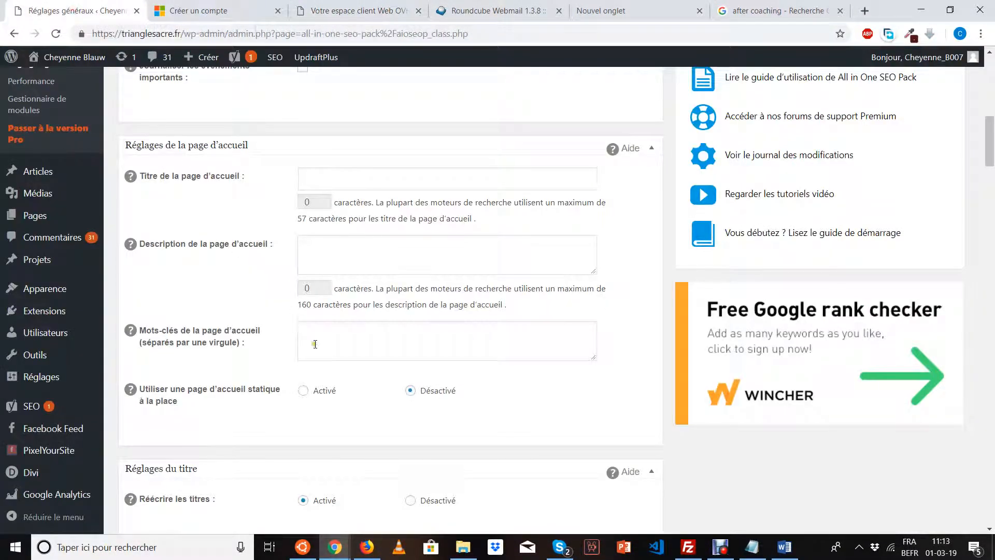
{"action": "left_click", "coordinate": [327, 176]}
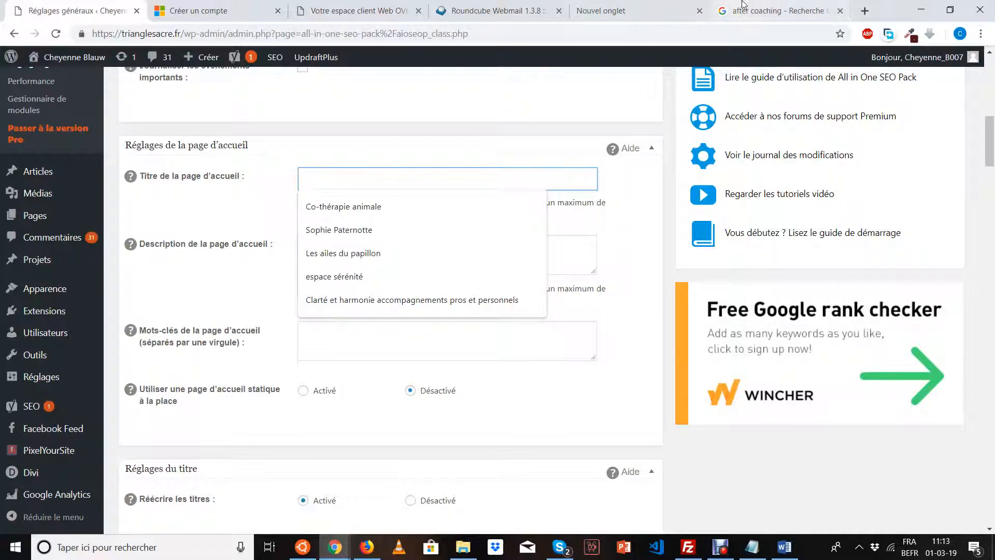
{"action": "left_click", "coordinate": [780, 10]}
{"action": "scroll", "coordinate": [291, 216], "scroll_direction": "down", "scroll_amount": 1}
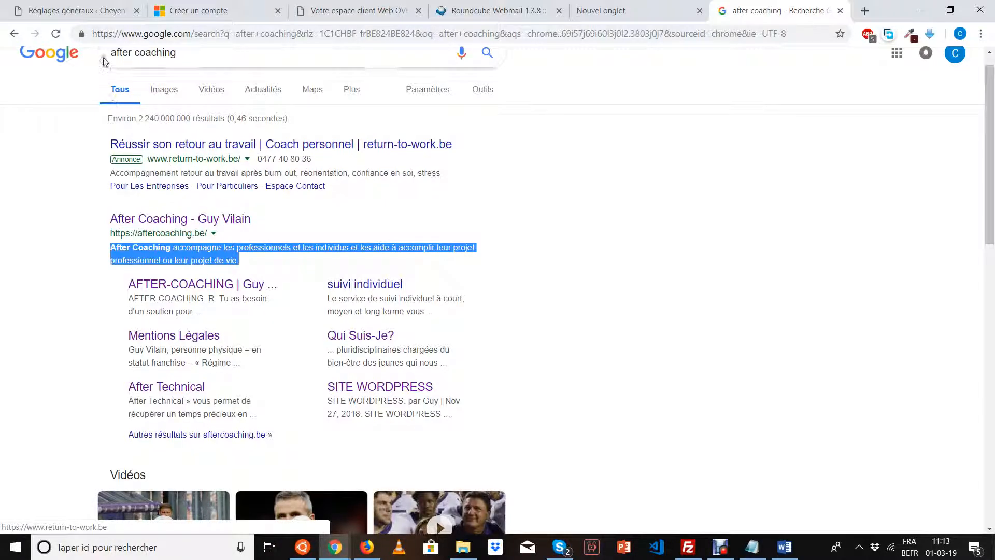
{"action": "left_click", "coordinate": [100, 9]}
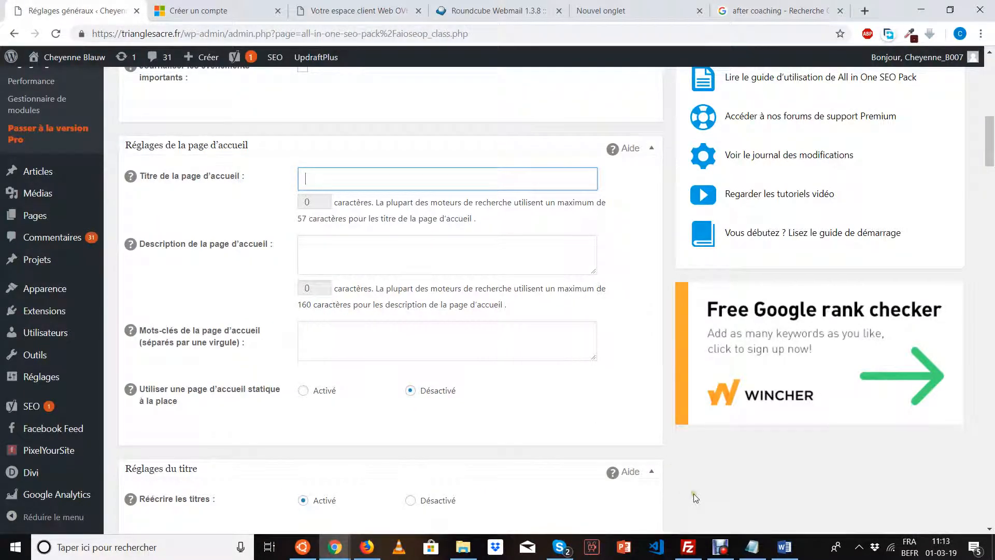
Copy the home page title 'Unification de l'être' from the Word page notes.
{"action": "left_click", "coordinate": [784, 547]}
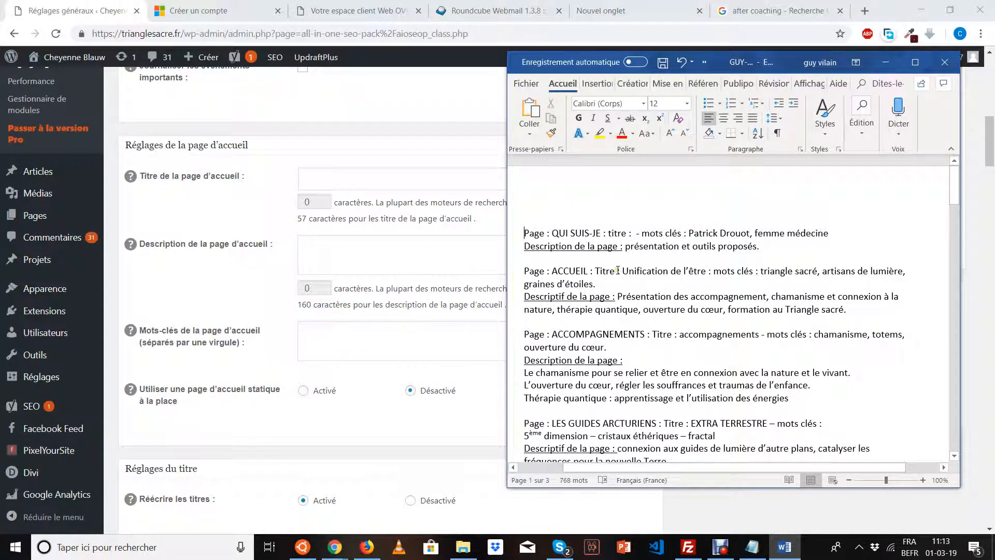
{"action": "mouse_move", "coordinate": [618, 270]}
{"action": "left_mouse_down"}
{"action": "mouse_move", "coordinate": [726, 283]}
{"action": "mouse_move", "coordinate": [637, 273]}
{"action": "left_mouse_up"}
{"action": "key", "text": "ctrl+c"}
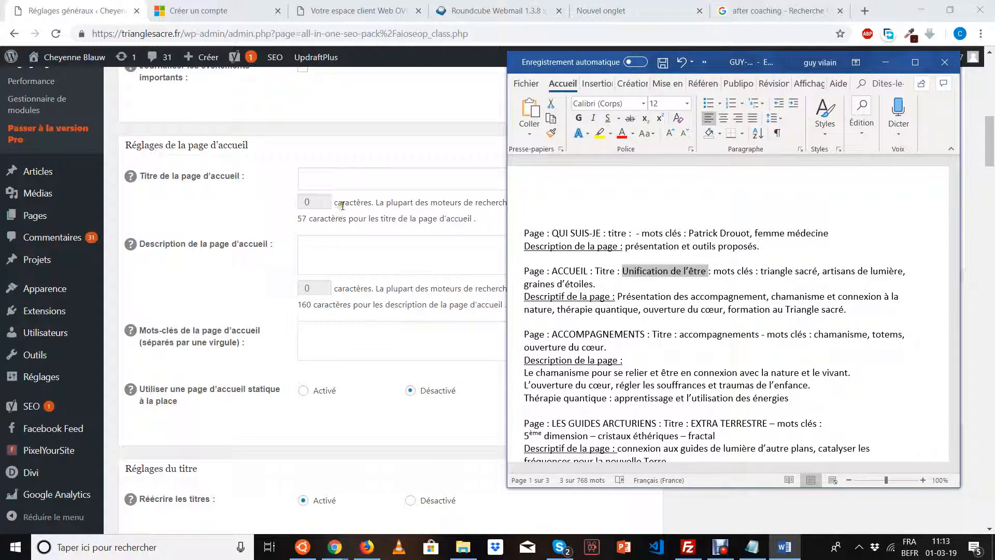
{"action": "left_click", "coordinate": [342, 182]}
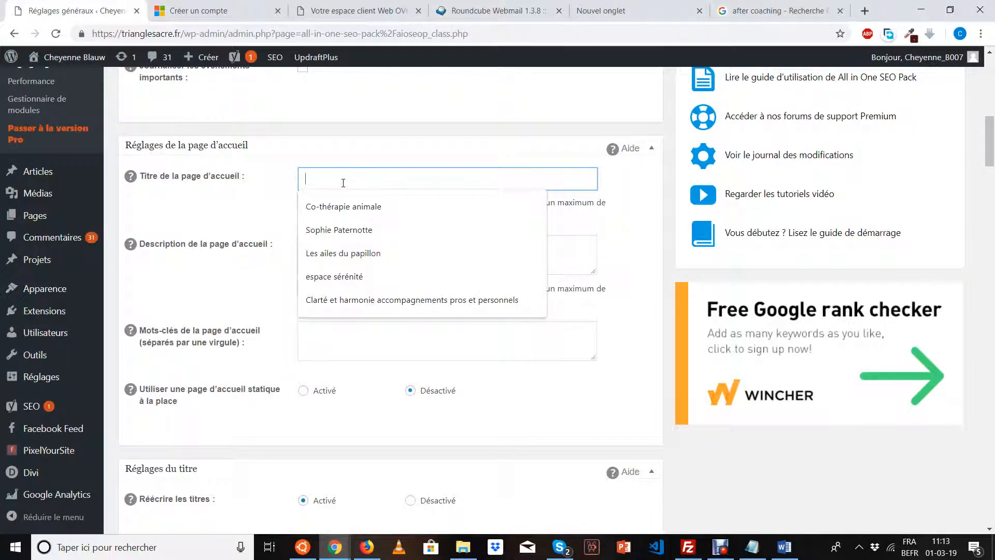
Paste the title and prefix it with 'Triangle Sacré -'.
{"action": "key", "text": "ctrl+v"}
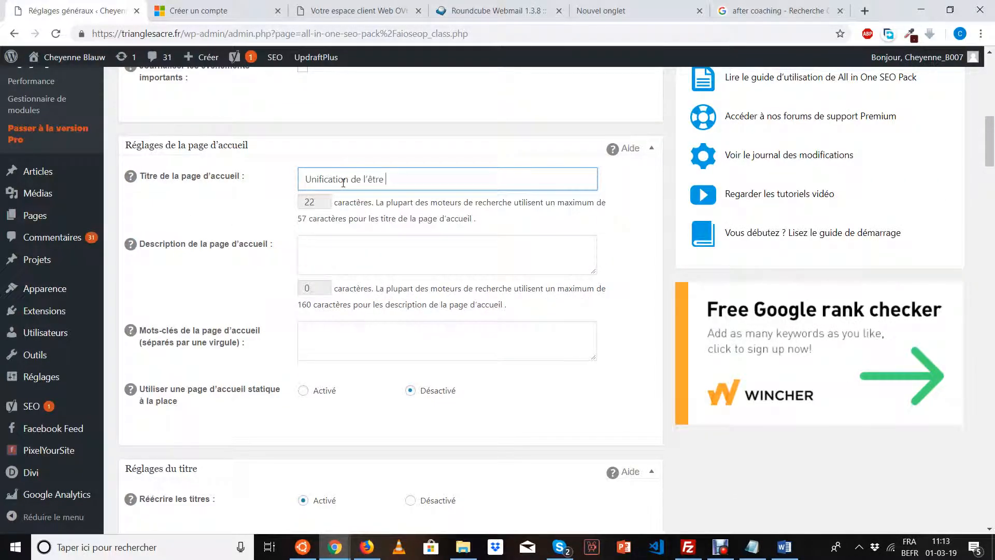
{"action": "left_click", "coordinate": [305, 180]}
{"action": "type", "text": "Trin"}
{"action": "key", "text": "BackSpace"}
{"action": "type", "text": "angle Sacré -"}
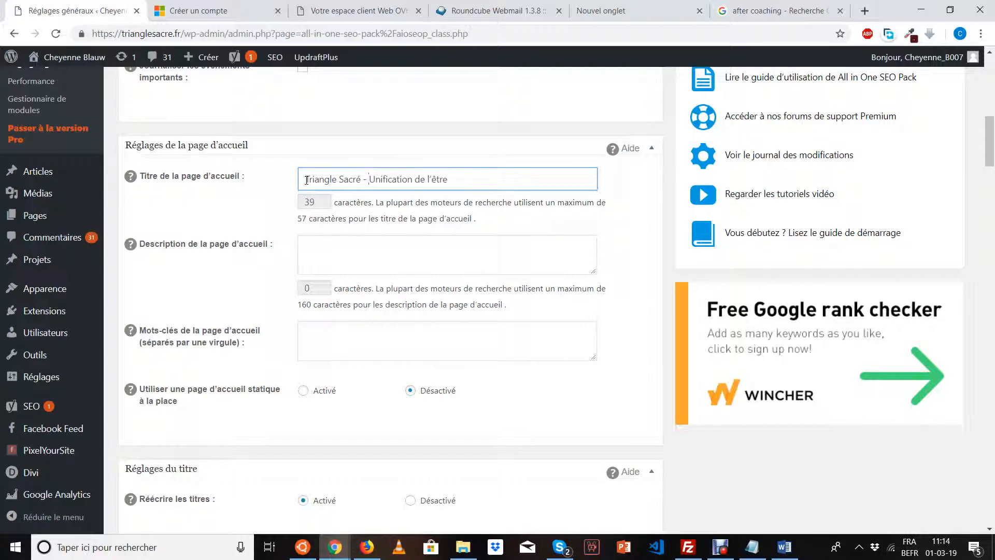
{"action": "left_click", "coordinate": [385, 201]}
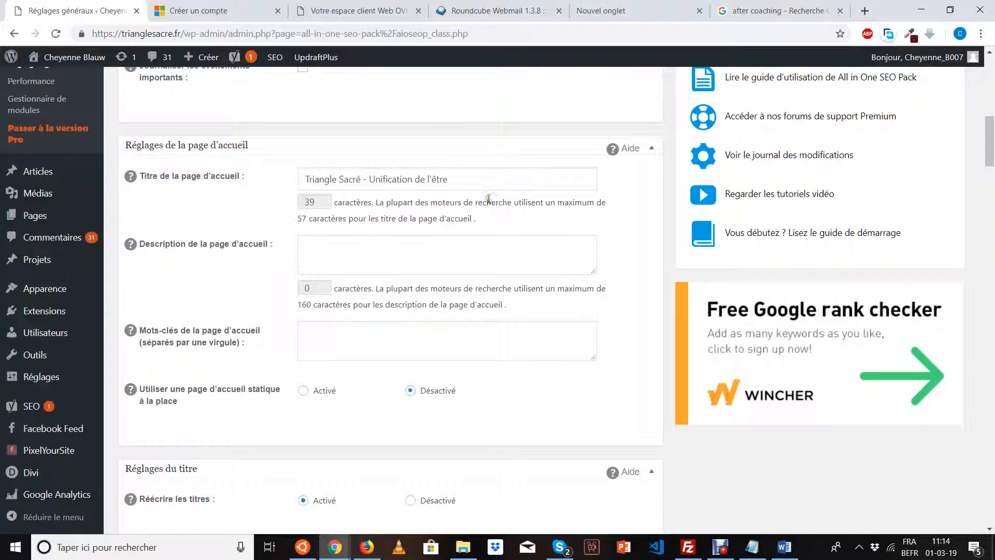
Remove the stray characters after l'être and end the title with a period.
{"action": "left_click", "coordinate": [488, 181]}
{"action": "type", "text": "njknfdgjkdngjkndf"}
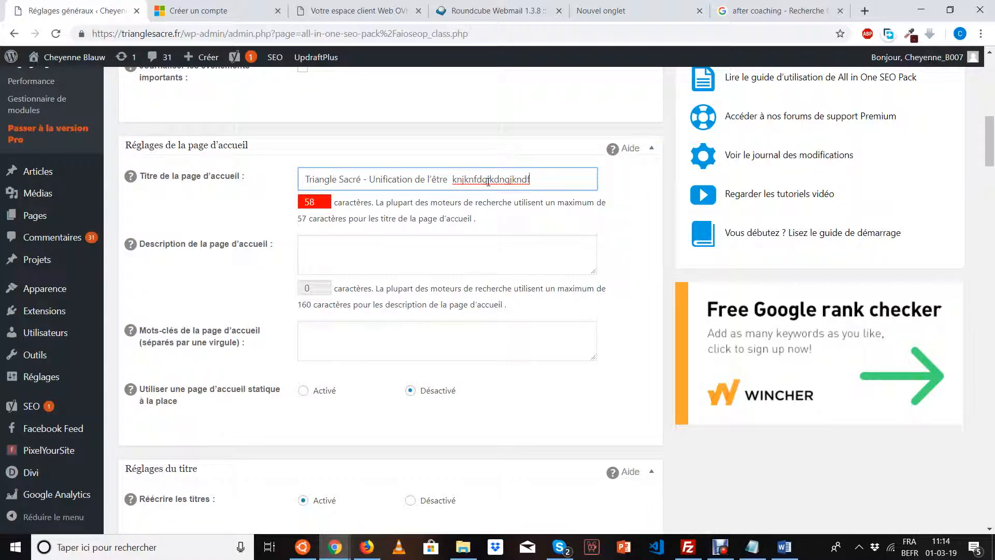
{"action": "key", "text": "BackSpace"}
{"action": "key", "text": "BackSpace"}
{"action": "key", "text": "BackSpace"}
{"action": "key", "text": "BackSpace"}
{"action": "key", "text": "BackSpace"}
{"action": "key", "text": "BackSpace"}
{"action": "key", "text": "BackSpace"}
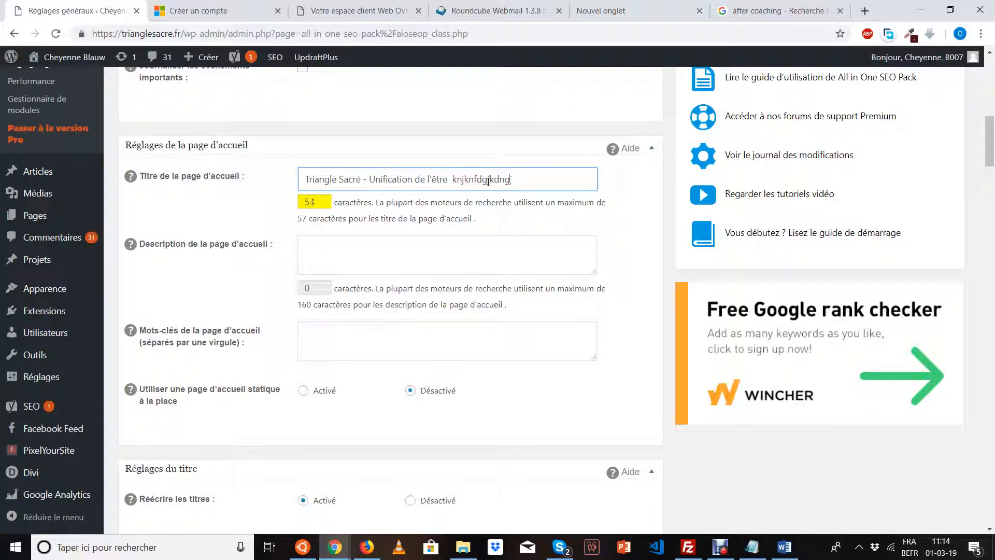
{"action": "key", "text": "BackSpace"}
{"action": "key", "text": "BackSpace"}
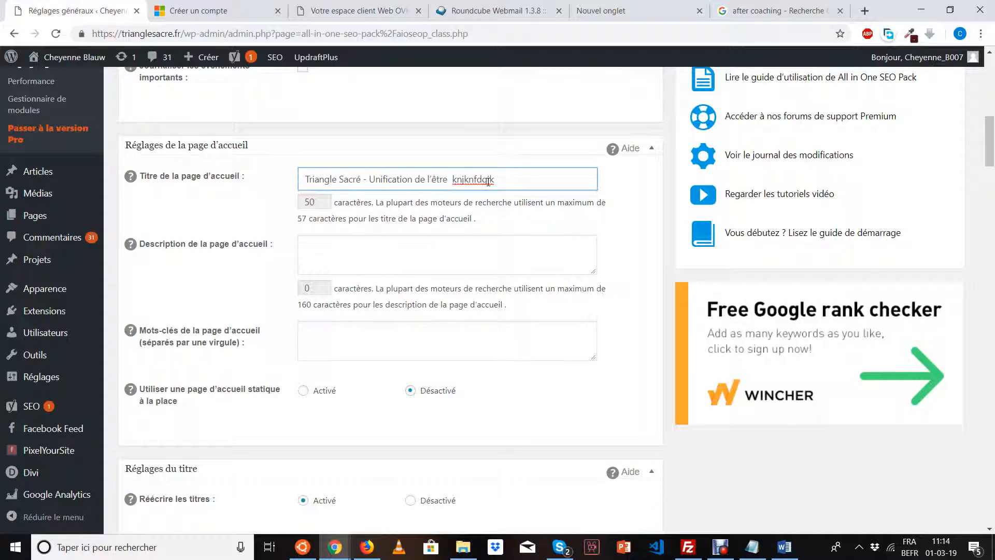
{"action": "key", "text": "BackSpace"}
{"action": "key", "text": "BackSpace"}
{"action": "key", "text": "BackSpace"}
{"action": "key", "text": "BackSpace"}
{"action": "key", "text": "BackSpace"}
{"action": "key", "text": "BackSpace"}
{"action": "key", "text": "BackSpace"}
{"action": "key", "text": "BackSpace"}
{"action": "key", "text": "BackSpace"}
{"action": "key", "text": "BackSpace"}
{"action": "type", "text": "."}
Copy the ACCUEIL 'Descriptif de la page' paragraph from the Word notes.
{"action": "left_click", "coordinate": [784, 547]}
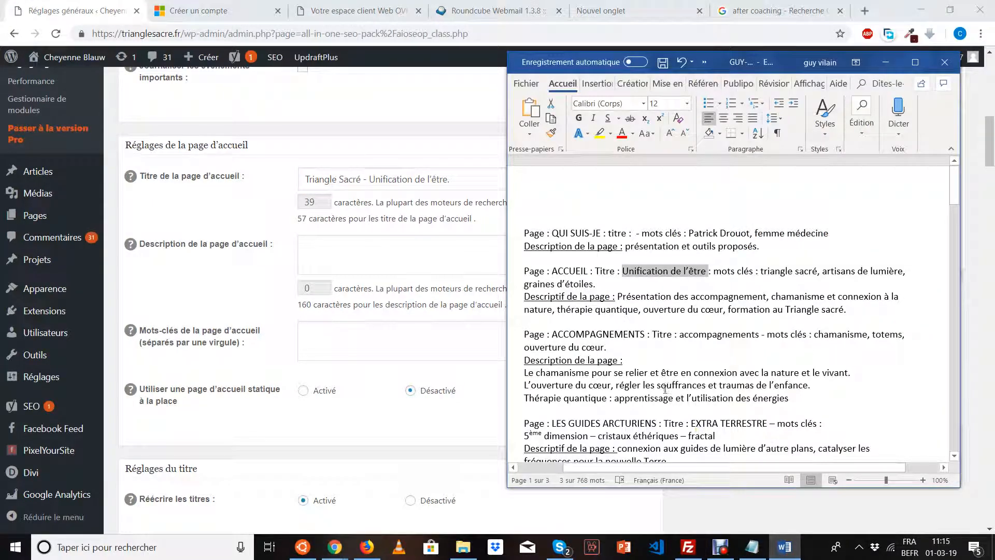
{"action": "left_click_drag", "start_coordinate": [617, 296], "coordinate": [844, 309]}
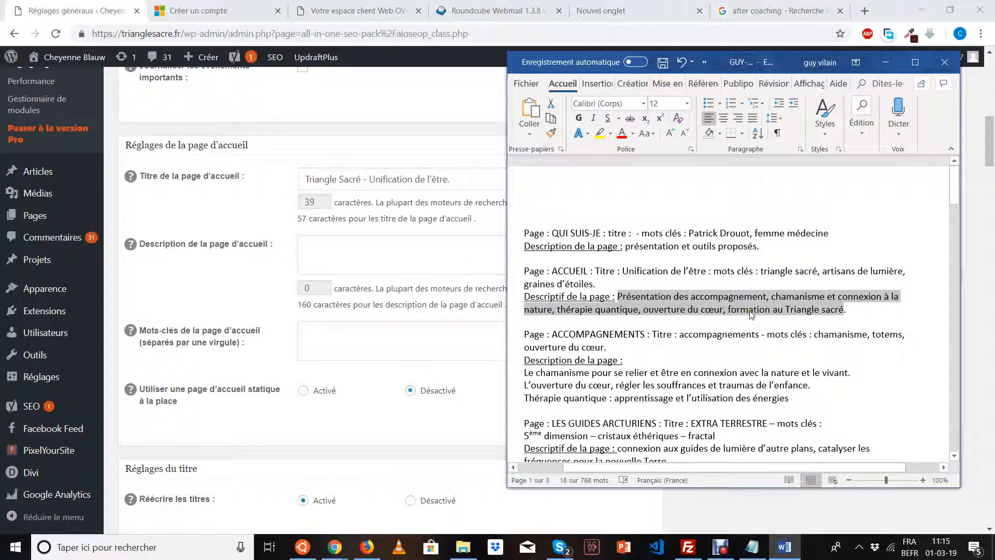
{"action": "right_click", "coordinate": [677, 313]}
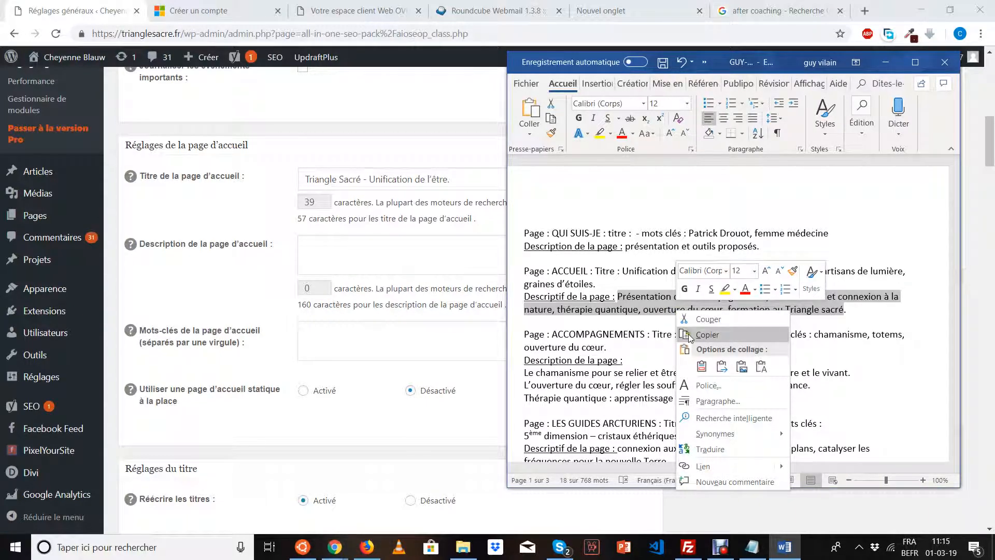
{"action": "left_click", "coordinate": [689, 335]}
{"action": "left_click", "coordinate": [450, 262]}
{"action": "right_click", "coordinate": [449, 262]}
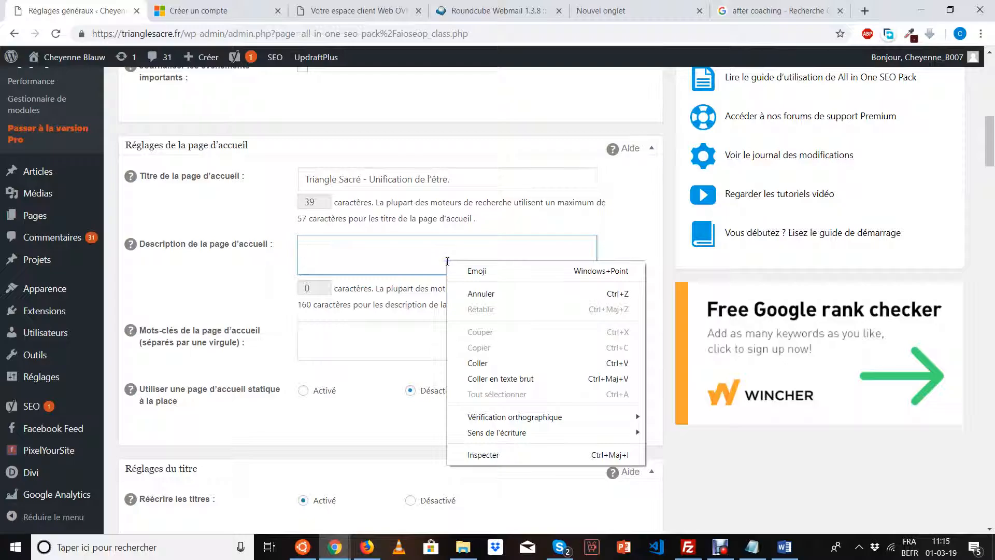
Paste the ACCUEIL description, fix its ending to 'sacré.', trim trailing spaces and enlarge the box.
{"action": "left_click", "coordinate": [482, 363]}
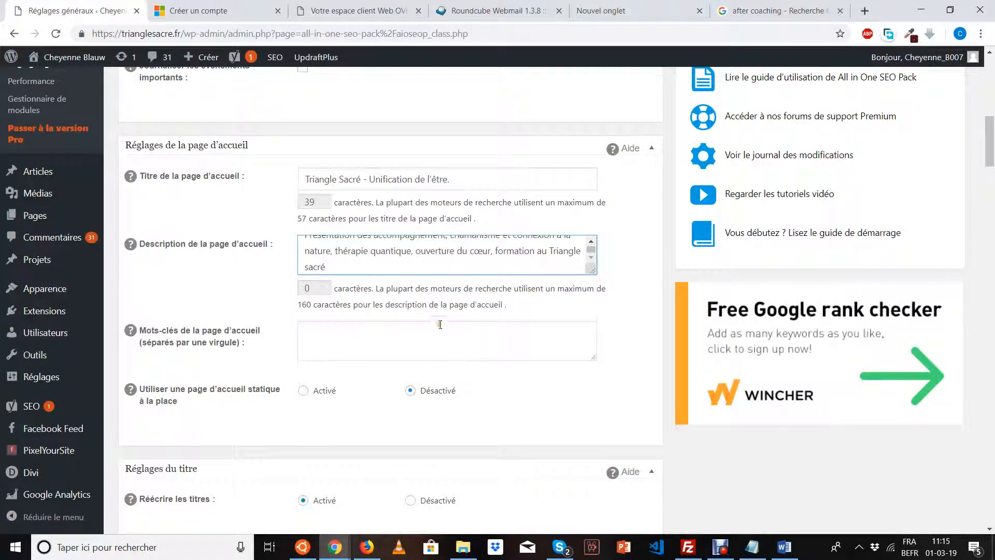
{"action": "scroll", "coordinate": [438, 323], "scroll_direction": "up", "scroll_amount": 2}
{"action": "key", "text": "BackSpace"}
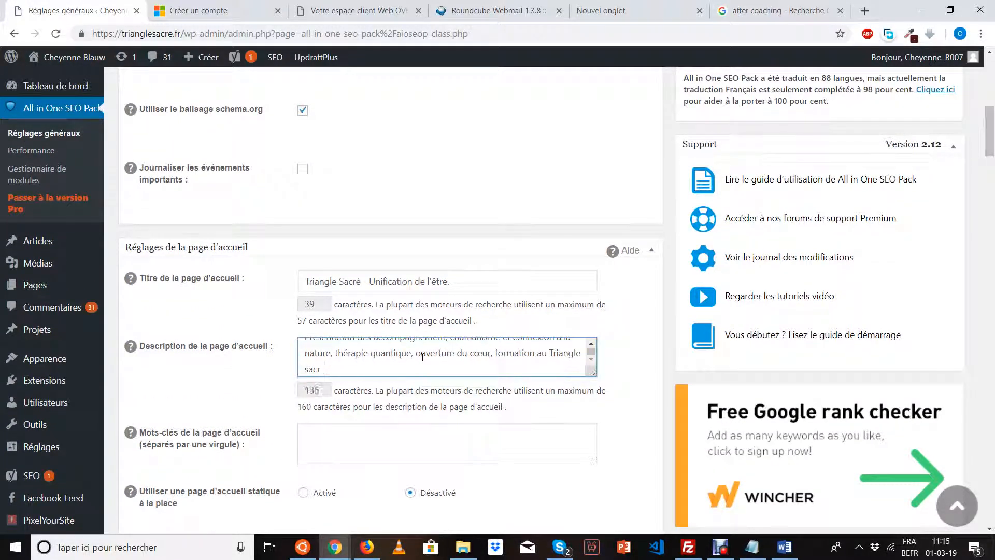
{"action": "type", "text": "é"}
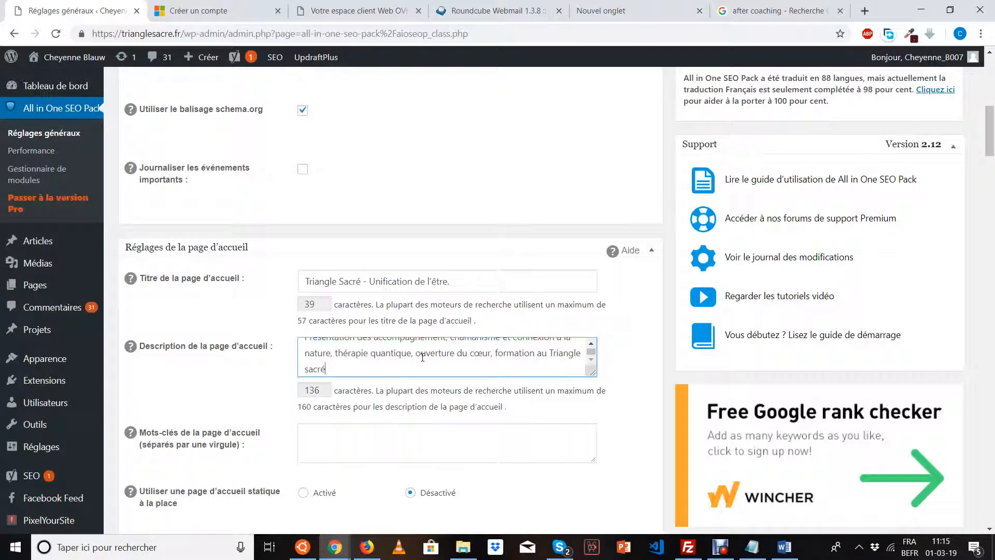
{"action": "type", "text": "."}
{"action": "left_click", "coordinate": [592, 343]}
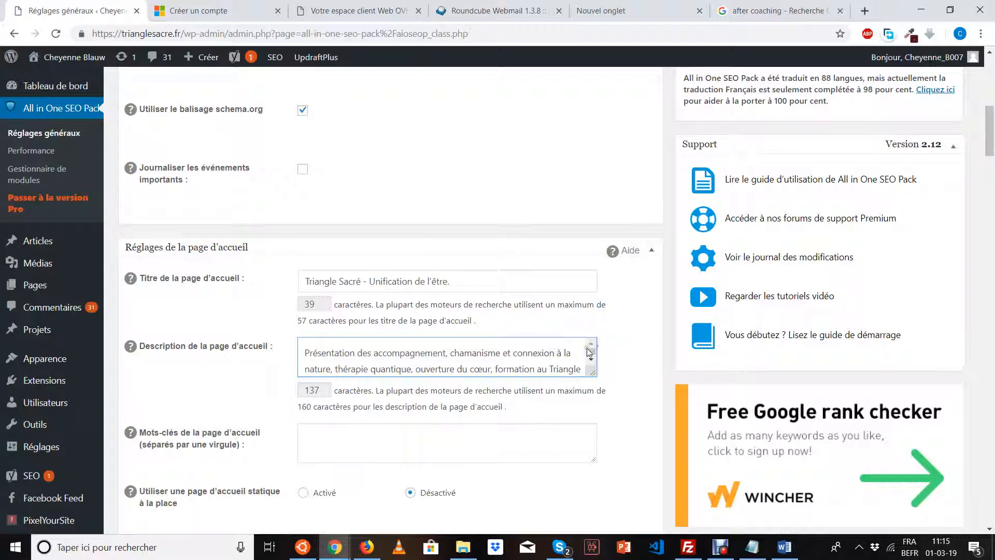
{"action": "scroll", "coordinate": [557, 366], "scroll_direction": "down", "scroll_amount": 1}
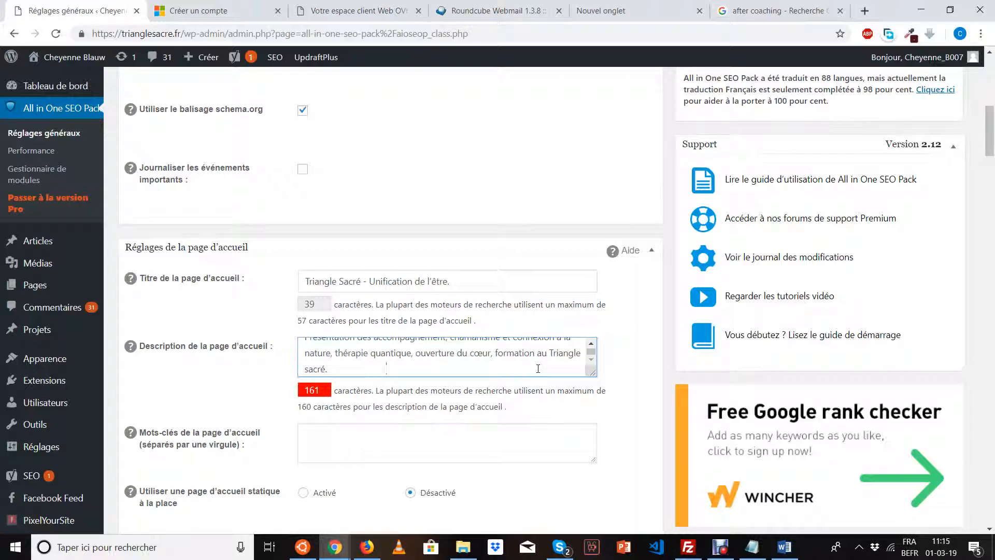
{"action": "key", "text": "BackSpace"}
{"action": "key", "text": "BackSpace"}
{"action": "key", "text": "BackSpace"}
{"action": "key", "text": "BackSpace"}
{"action": "key", "text": "BackSpace"}
{"action": "key", "text": "BackSpace"}
{"action": "key", "text": "BackSpace"}
{"action": "key", "text": "BackSpace"}
{"action": "key", "text": "BackSpace"}
{"action": "key", "text": "BackSpace"}
{"action": "key", "text": "BackSpace"}
{"action": "key", "text": "BackSpace"}
{"action": "key", "text": "BackSpace"}
{"action": "key", "text": "BackSpace"}
{"action": "key", "text": "BackSpace"}
{"action": "key", "text": "BackSpace"}
{"action": "key", "text": "BackSpace"}
{"action": "key", "text": "BackSpace"}
{"action": "key", "text": "BackSpace"}
{"action": "key", "text": "BackSpace"}
{"action": "key", "text": "BackSpace"}
{"action": "left_click_drag", "start_coordinate": [592, 372], "coordinate": [591, 417]}
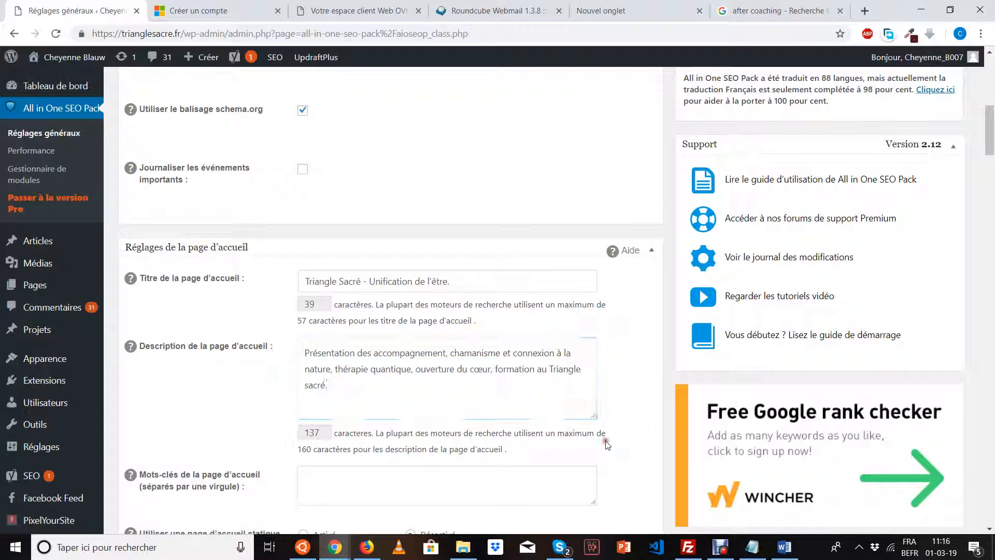
{"action": "scroll", "coordinate": [608, 440], "scroll_direction": "down", "scroll_amount": 3}
Paste the Word keywords 'triangle sacré, artisans de lumière, graines d'étoiles' into the home page keywords.
{"action": "left_click", "coordinate": [302, 345]}
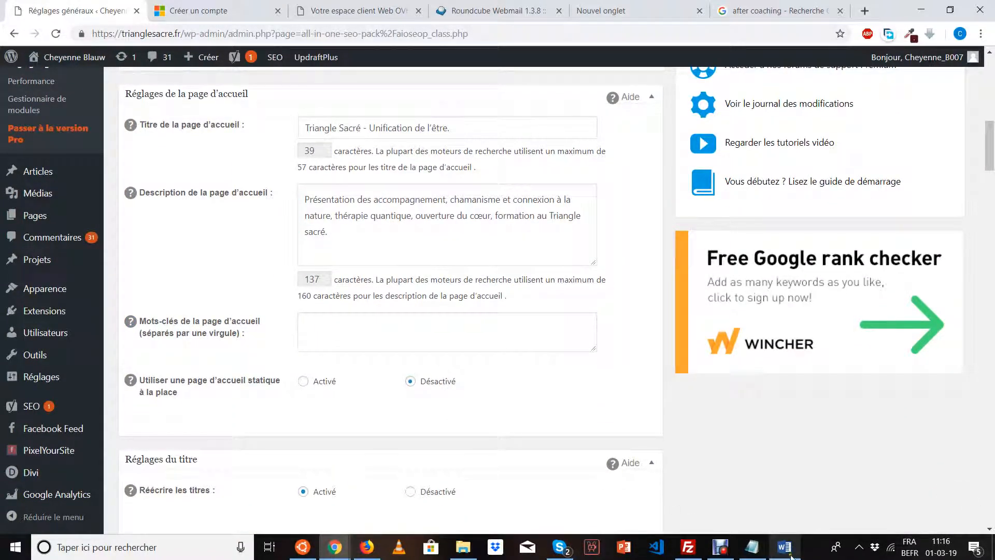
{"action": "left_click", "coordinate": [791, 557]}
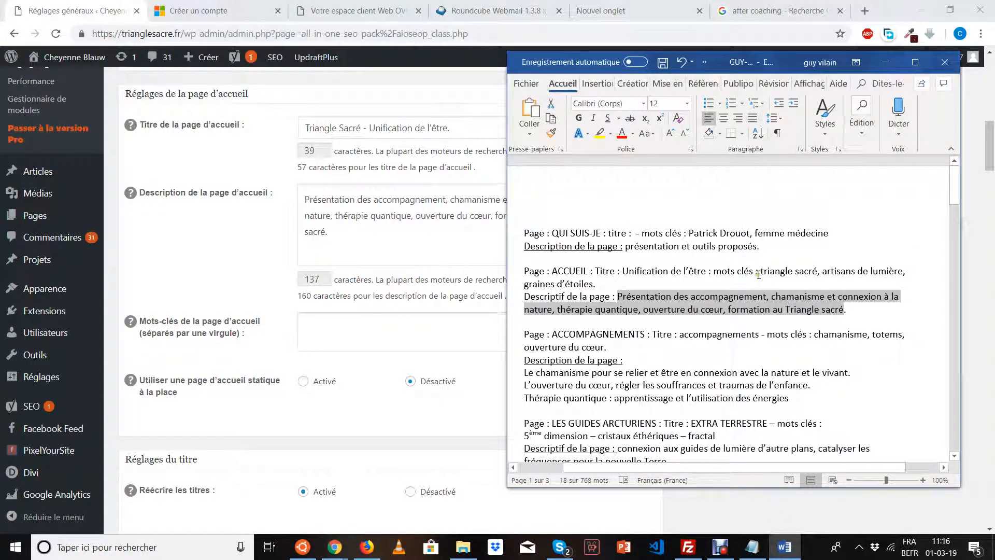
{"action": "left_click_drag", "start_coordinate": [761, 272], "coordinate": [595, 284]}
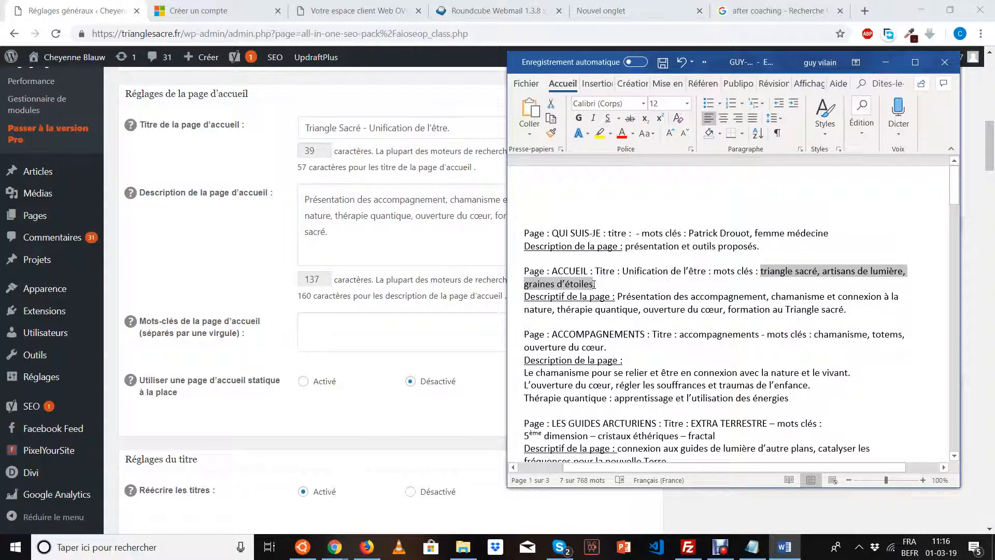
{"action": "left_click", "coordinate": [416, 331]}
{"action": "key", "text": "ctrl+v"}
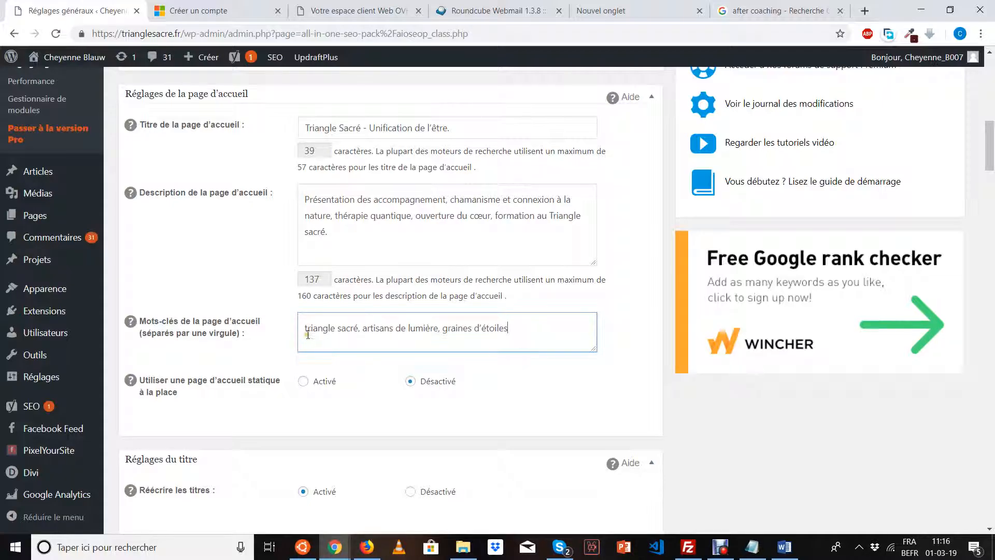
{"action": "left_click_drag", "start_coordinate": [305, 328], "coordinate": [359, 332]}
Append the site owner's first and last names to the home page keywords.
{"action": "scroll", "coordinate": [507, 332], "scroll_direction": "up", "scroll_amount": 1}
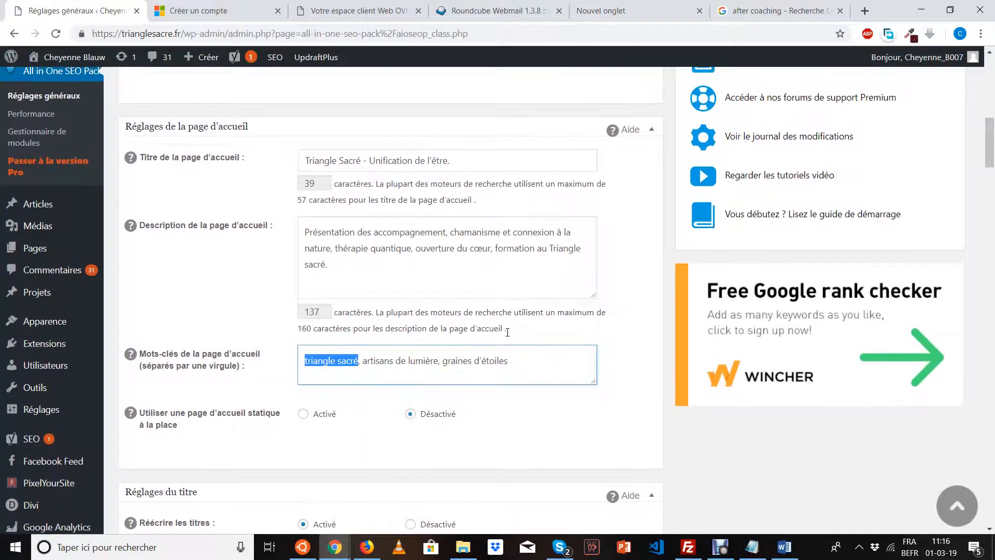
{"action": "left_click", "coordinate": [515, 363]}
{"action": "type", "text": ", "}
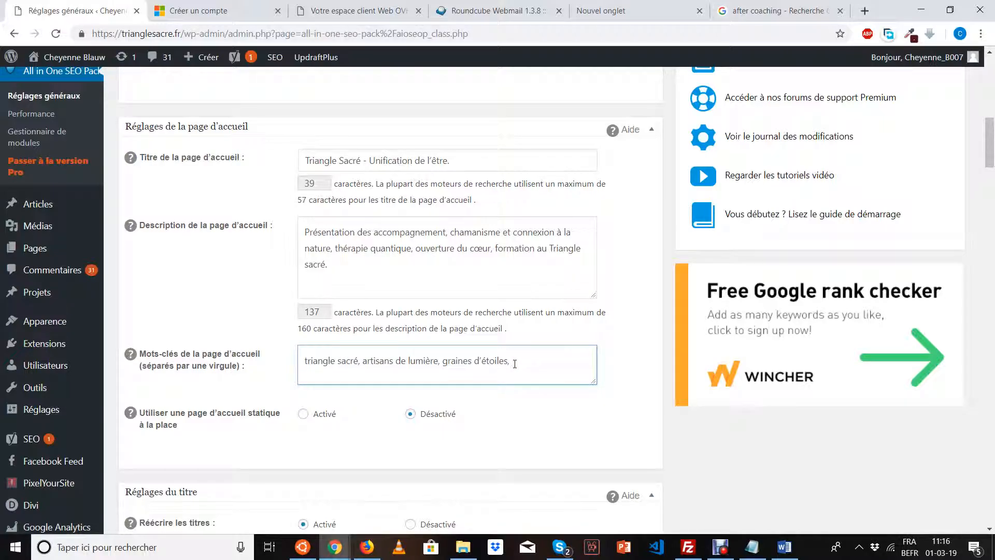
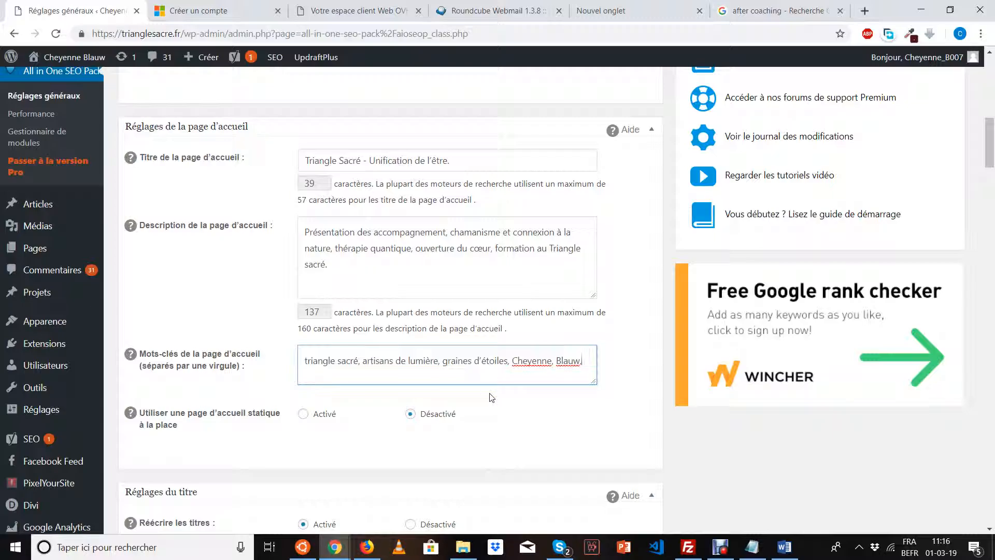
Add a comma after the owner's last name in the home page keywords.
{"action": "type", "text": ","}
{"action": "left_click_drag", "start_coordinate": [301, 366], "coordinate": [354, 364]}
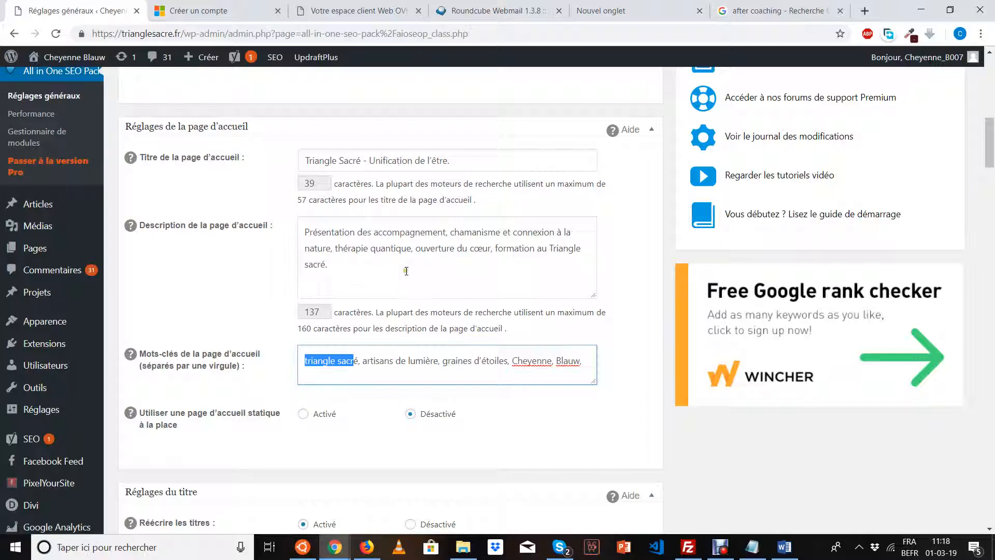
{"action": "left_click", "coordinate": [406, 271]}
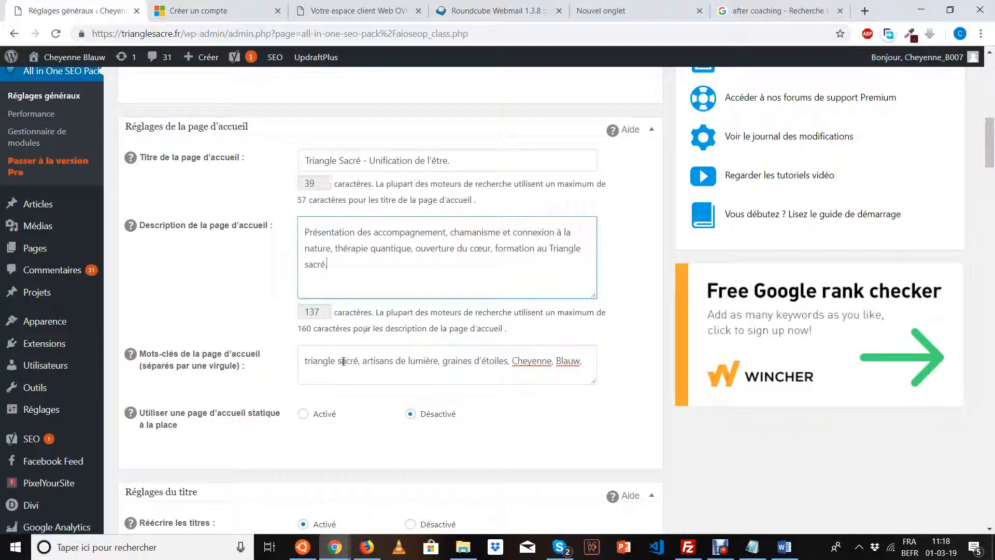
{"action": "left_click_drag", "start_coordinate": [306, 361], "coordinate": [357, 362]}
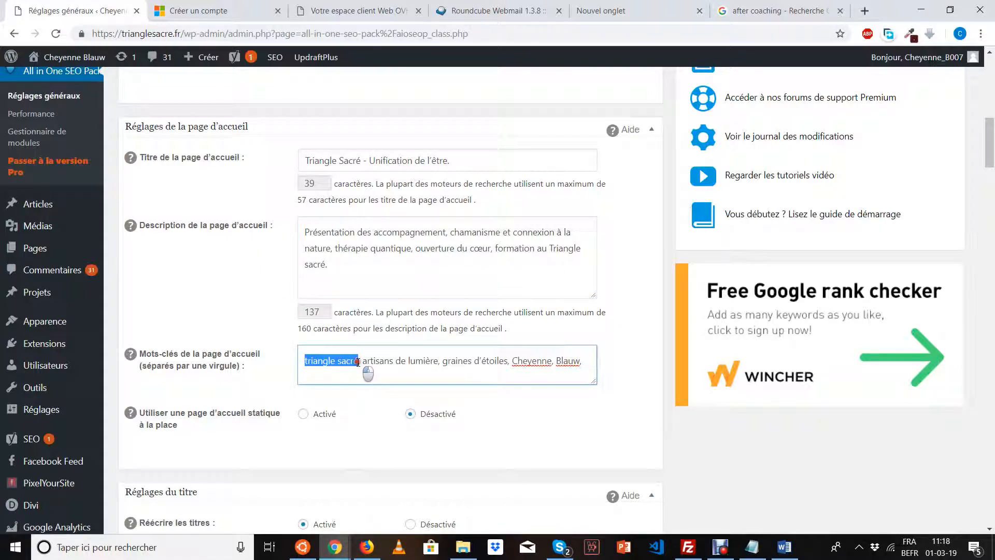
{"action": "left_click", "coordinate": [358, 362]}
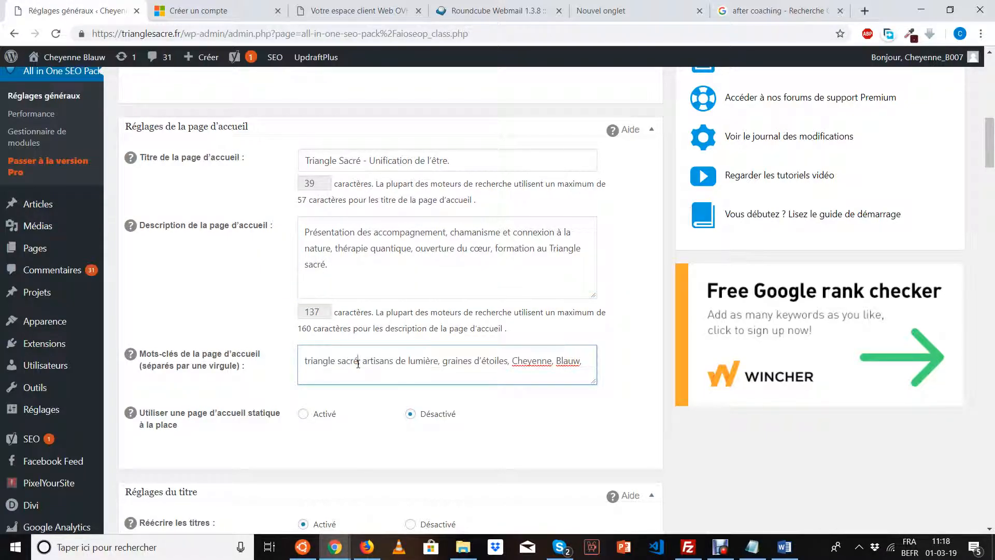
{"action": "left_click", "coordinate": [377, 288]}
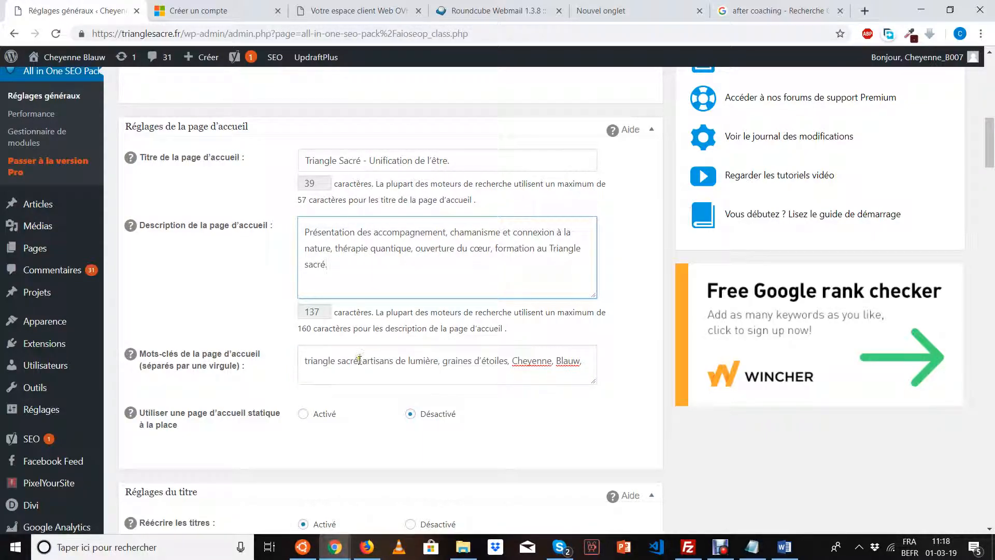
{"action": "left_click_drag", "start_coordinate": [362, 364], "coordinate": [582, 362]}
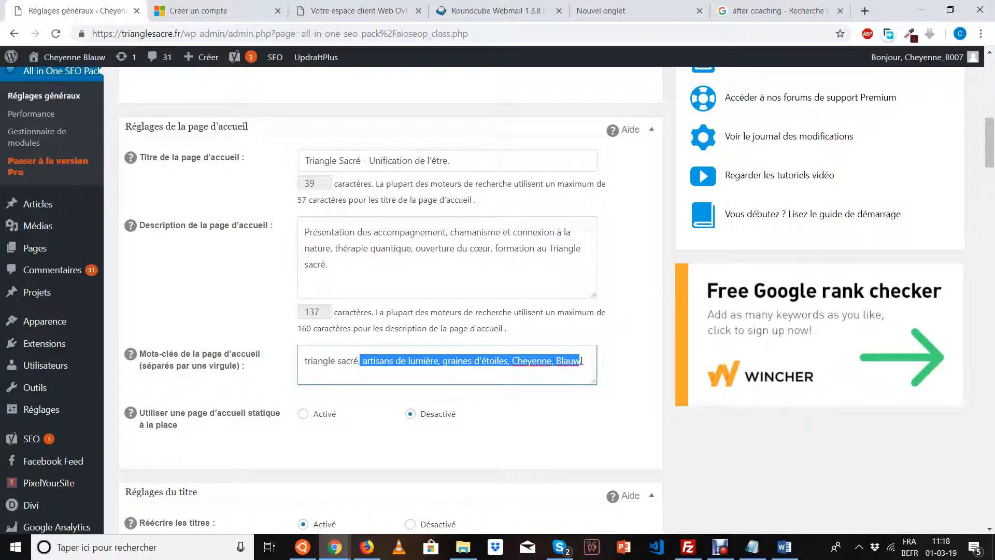
{"action": "left_click", "coordinate": [587, 361]}
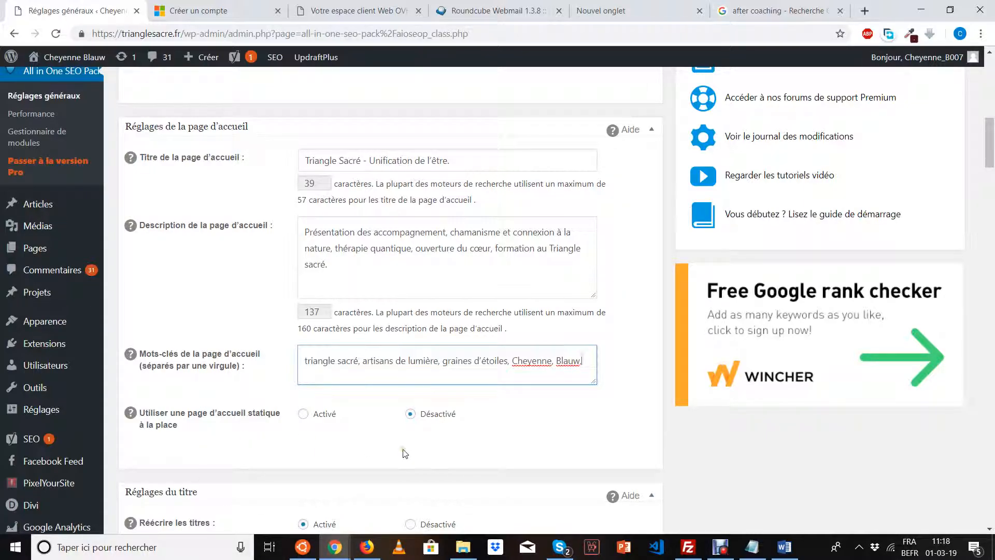
{"action": "scroll", "coordinate": [405, 451], "scroll_direction": "down", "scroll_amount": 2}
{"action": "scroll", "coordinate": [405, 449], "scroll_direction": "up", "scroll_amount": 3}
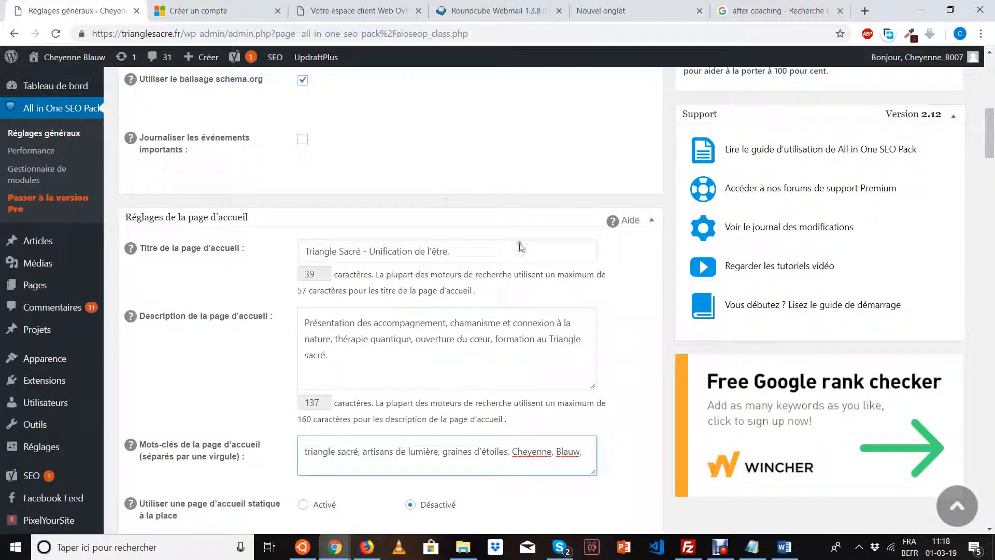
{"action": "left_click", "coordinate": [652, 220]}
{"action": "left_click", "coordinate": [651, 221]}
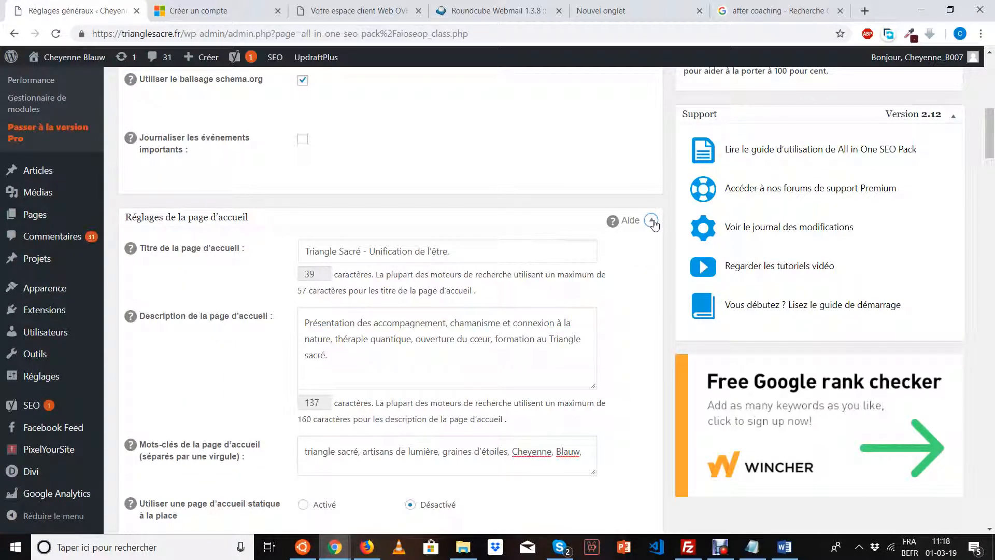
{"action": "left_click", "coordinate": [652, 220]}
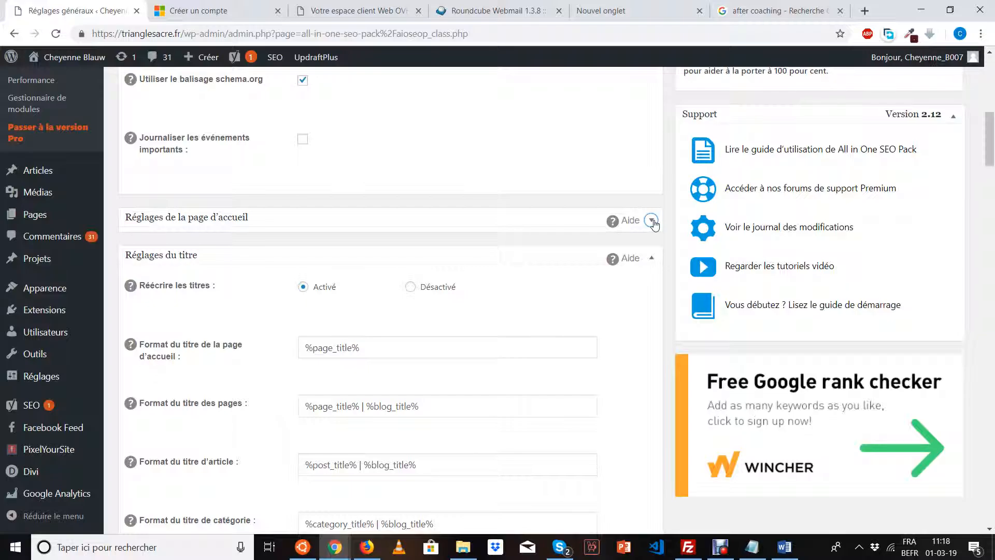
{"action": "scroll", "coordinate": [428, 395], "scroll_direction": "down", "scroll_amount": 2}
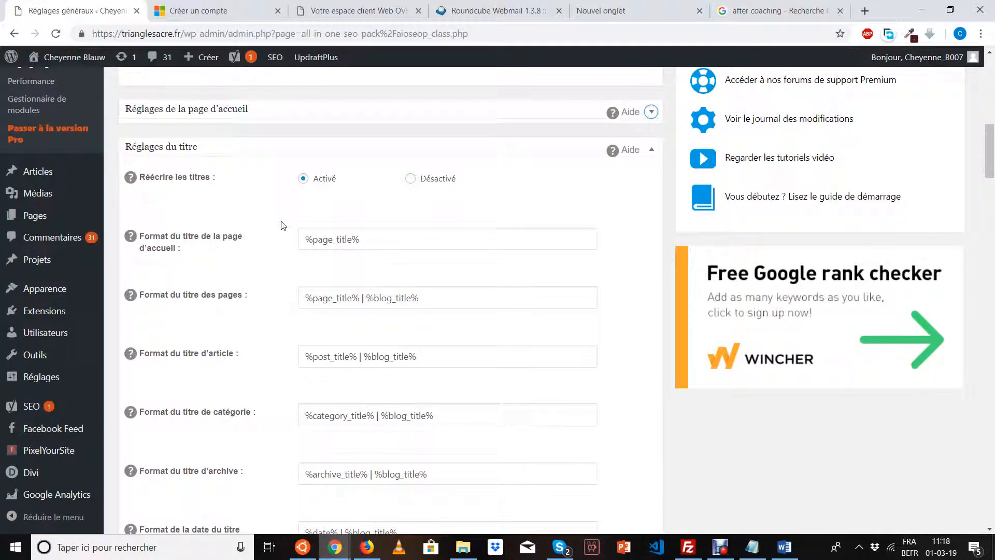
{"action": "scroll", "coordinate": [283, 225], "scroll_direction": "up", "scroll_amount": 8}
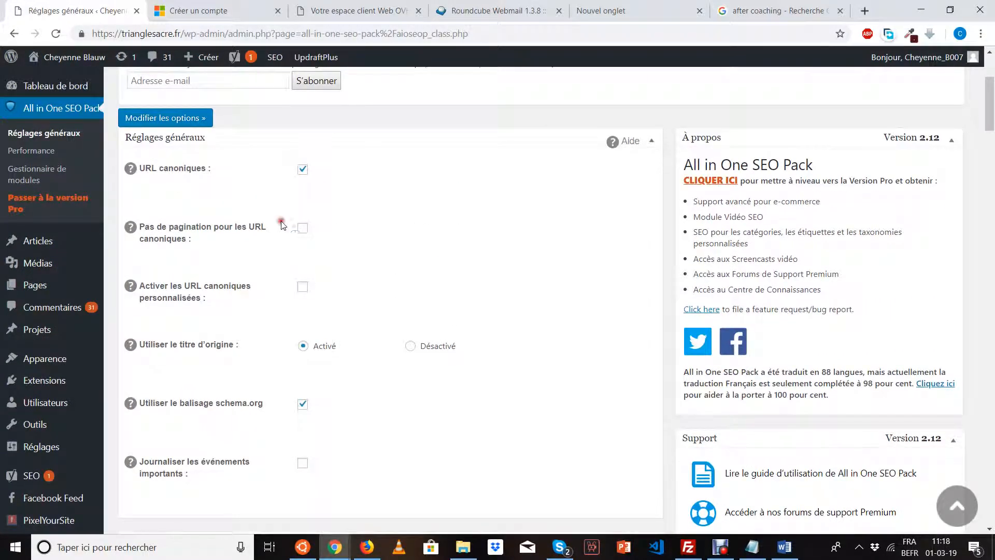
{"action": "scroll", "coordinate": [530, 292], "scroll_direction": "down", "scroll_amount": 5}
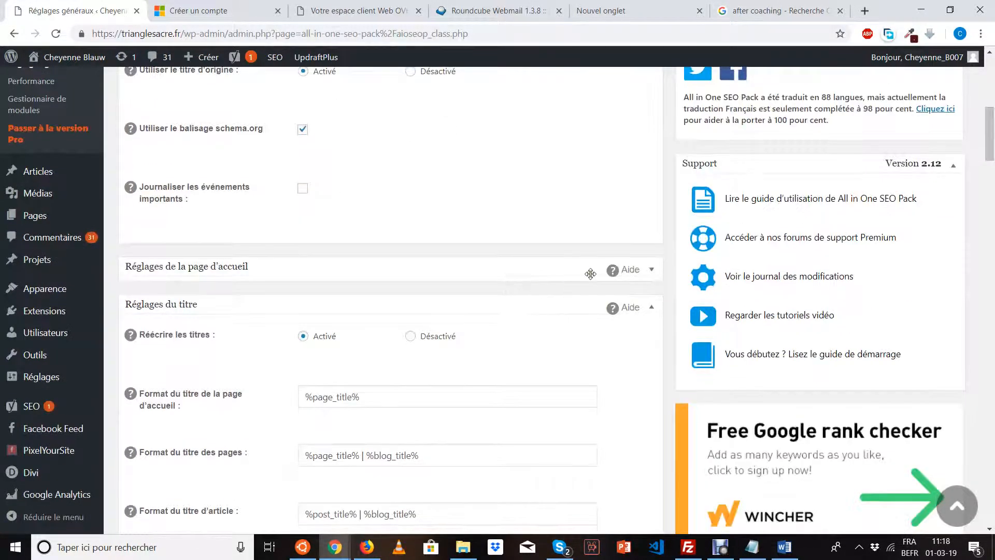
{"action": "left_click", "coordinate": [651, 269]}
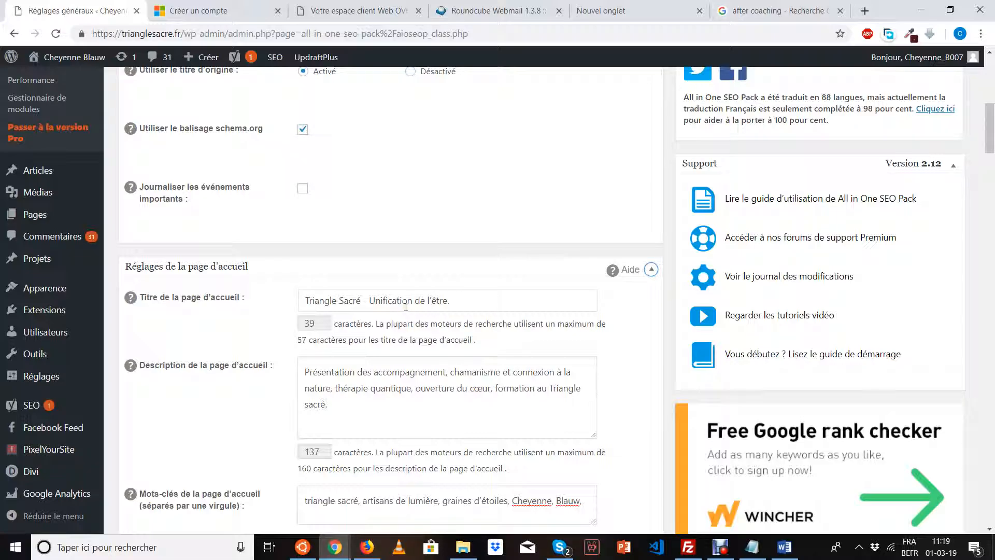
{"action": "scroll", "coordinate": [406, 307], "scroll_direction": "down", "scroll_amount": 1}
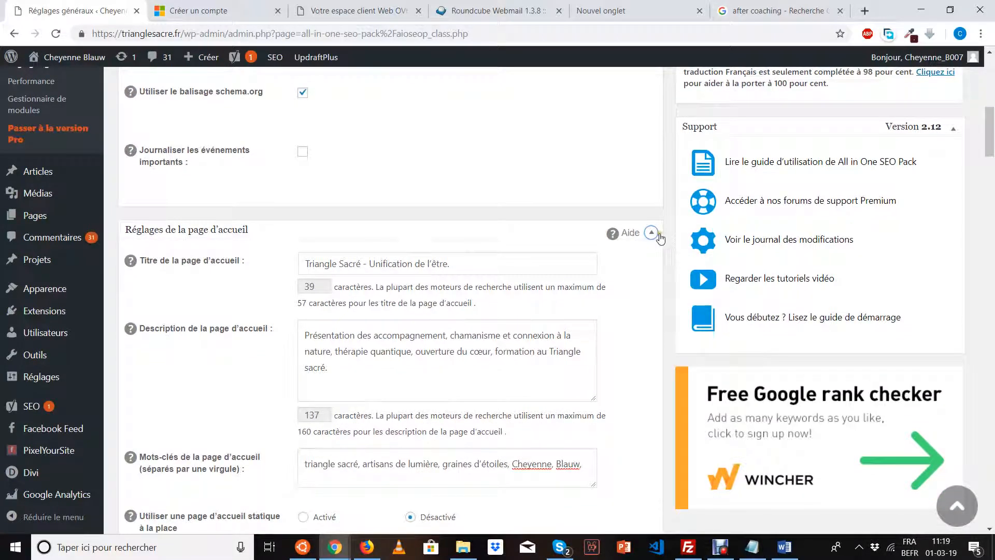
{"action": "left_click", "coordinate": [658, 237]}
{"action": "scroll", "coordinate": [660, 236], "scroll_direction": "down", "scroll_amount": 3}
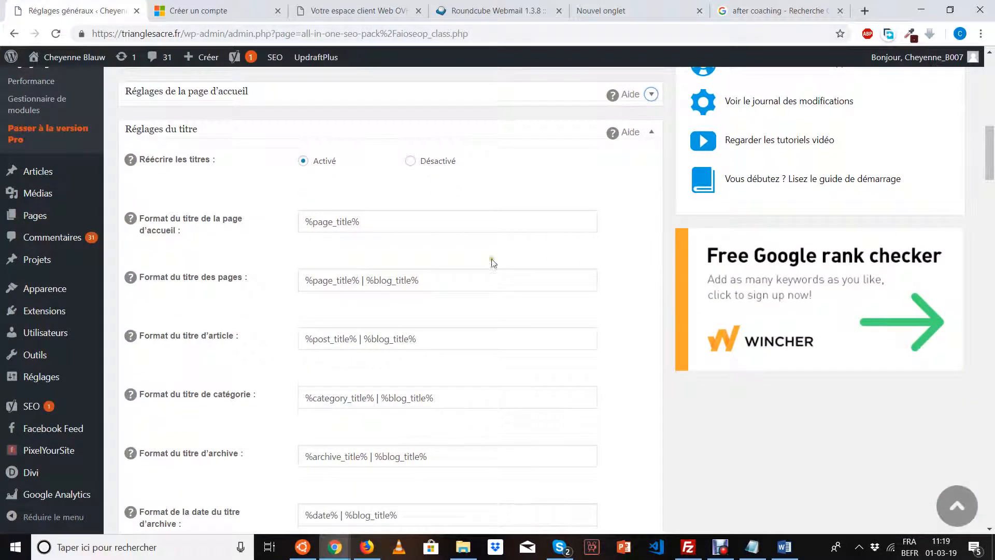
{"action": "scroll", "coordinate": [445, 263], "scroll_direction": "down", "scroll_amount": 10}
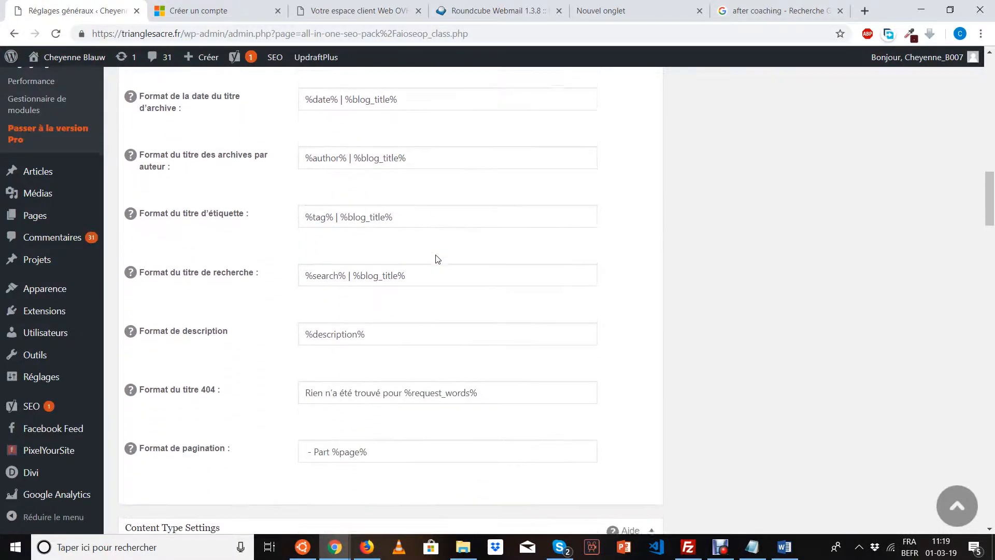
{"action": "scroll", "coordinate": [438, 259], "scroll_direction": "down", "scroll_amount": 1}
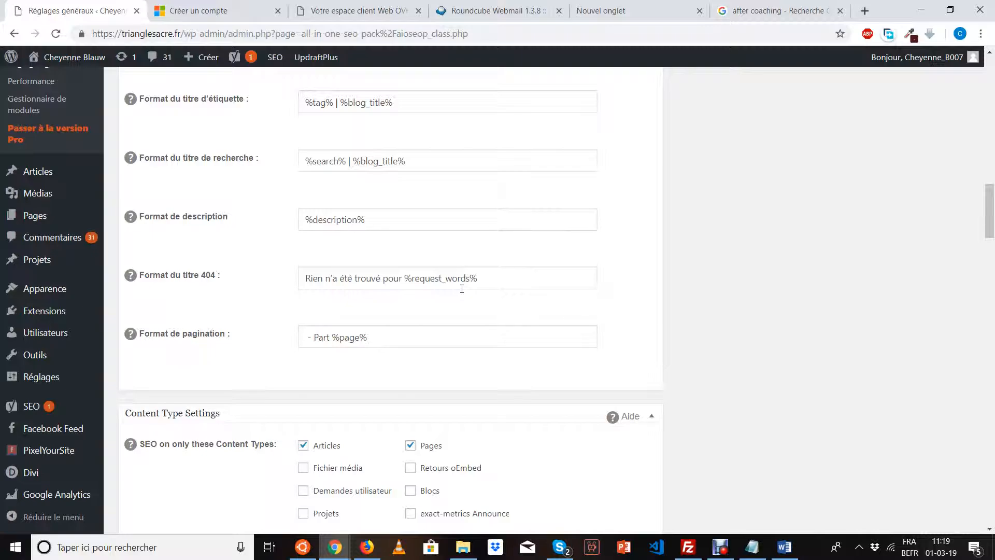
{"action": "scroll", "coordinate": [479, 319], "scroll_direction": "down", "scroll_amount": 2}
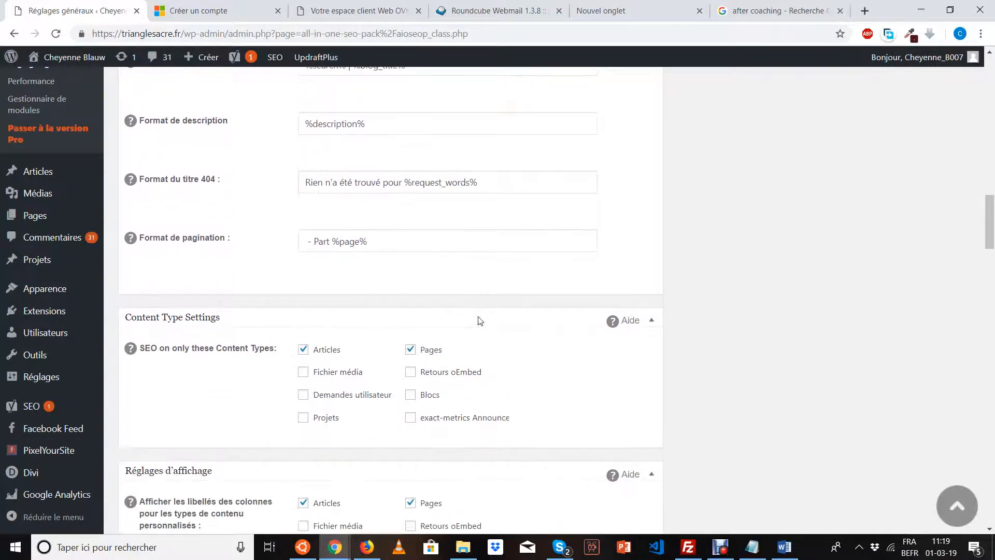
{"action": "scroll", "coordinate": [479, 320], "scroll_direction": "down", "scroll_amount": 1}
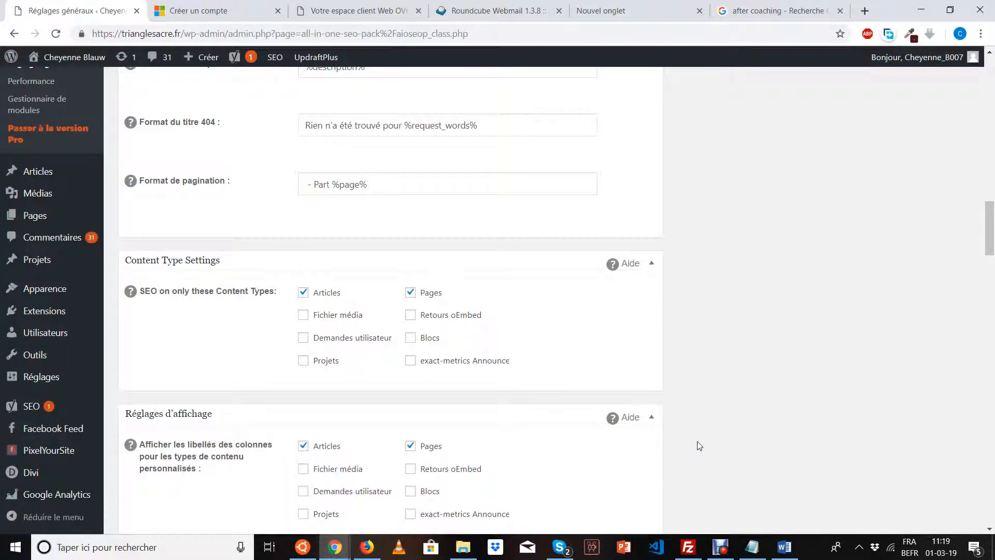
{"action": "scroll", "coordinate": [699, 446], "scroll_direction": "down", "scroll_amount": 3}
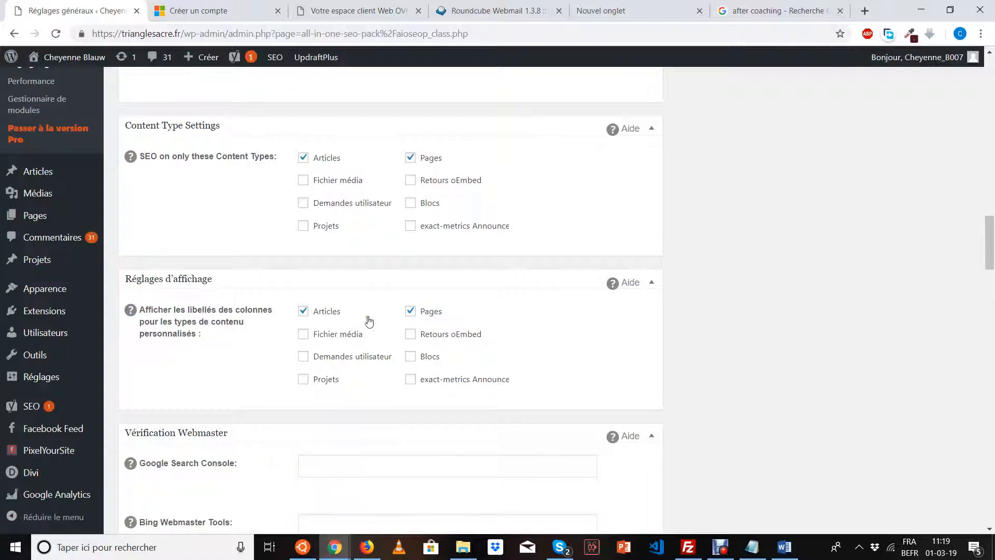
{"action": "scroll", "coordinate": [437, 318], "scroll_direction": "down", "scroll_amount": 5}
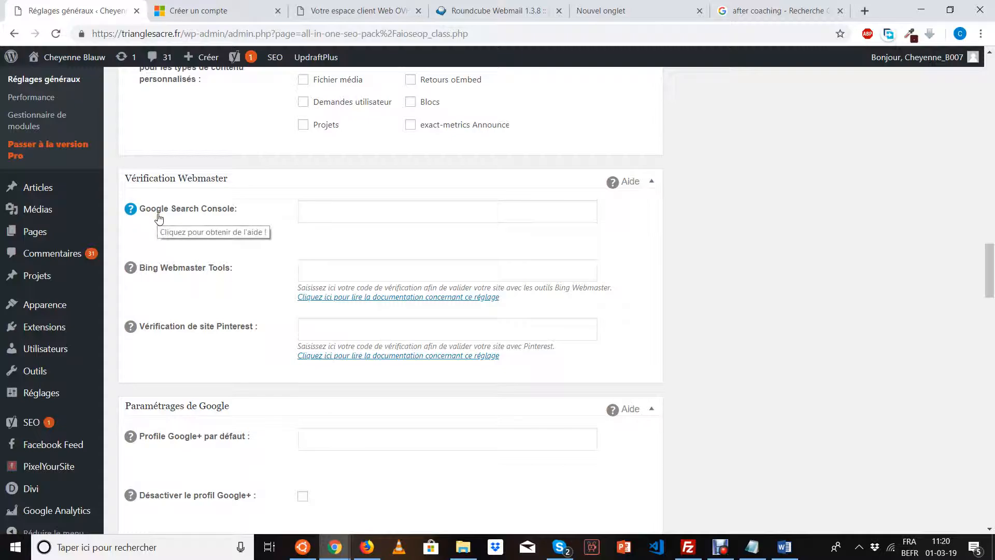
Open the plugin's Google Search Console verification documentation from its help icon.
{"action": "left_click", "coordinate": [131, 213]}
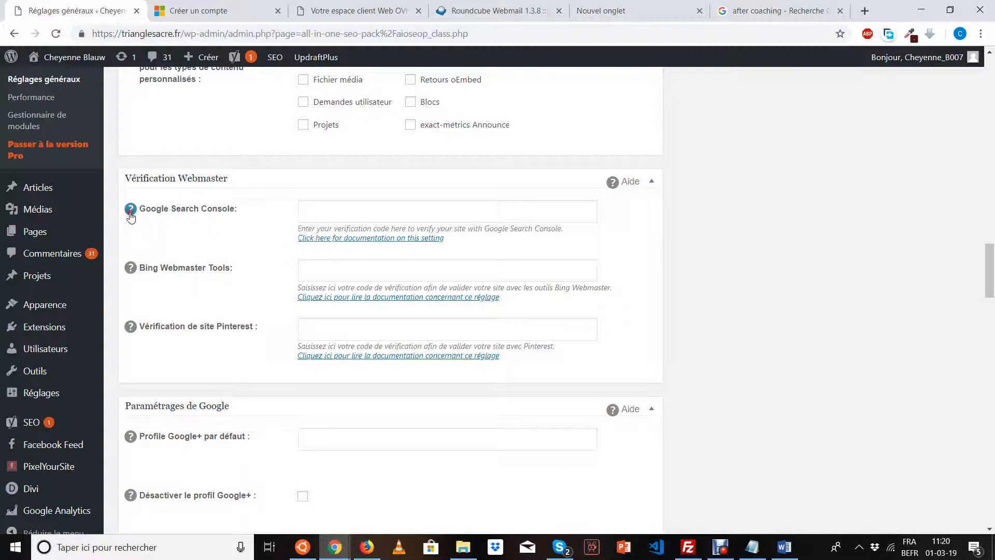
{"action": "left_click", "coordinate": [338, 238]}
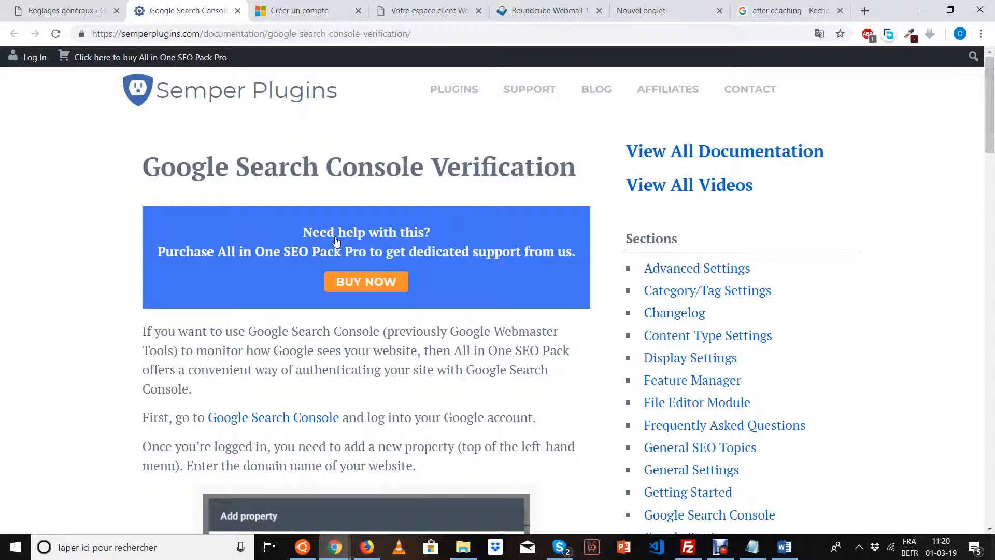
Open Google Search Console from the docs link in a new tab and start setup.
{"action": "left_click", "coordinate": [262, 429]}
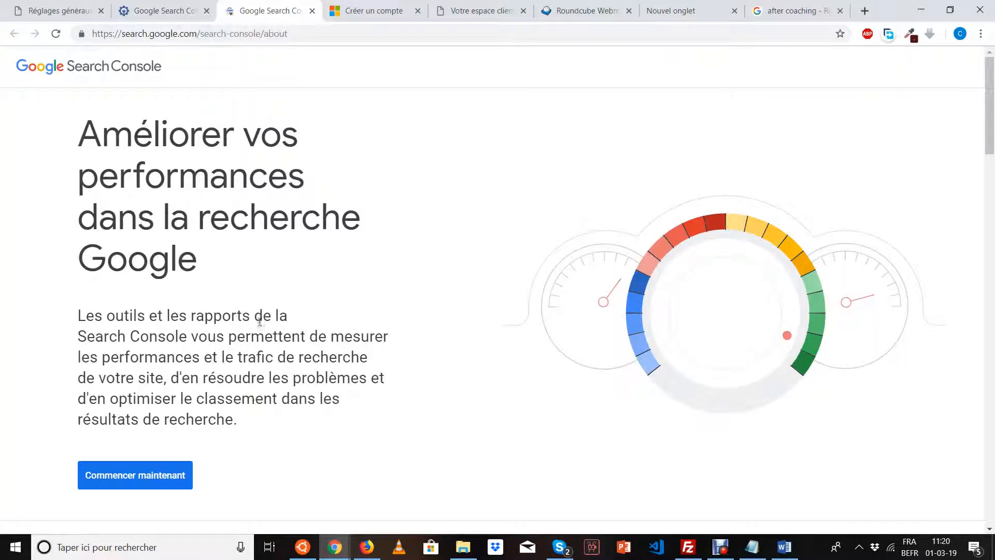
{"action": "scroll", "coordinate": [261, 316], "scroll_direction": "down", "scroll_amount": 2}
{"action": "scroll", "coordinate": [274, 344], "scroll_direction": "up", "scroll_amount": 2}
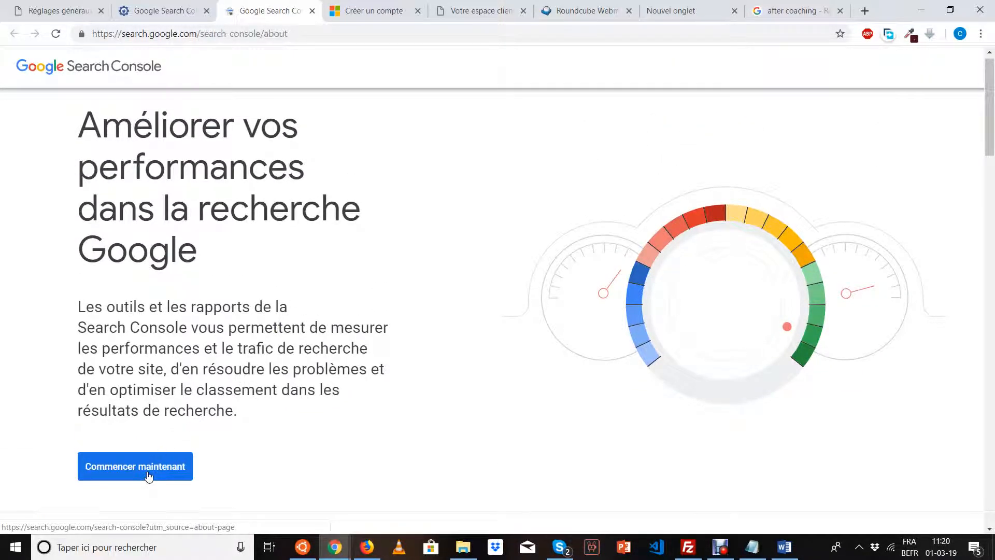
{"action": "left_click", "coordinate": [148, 475]}
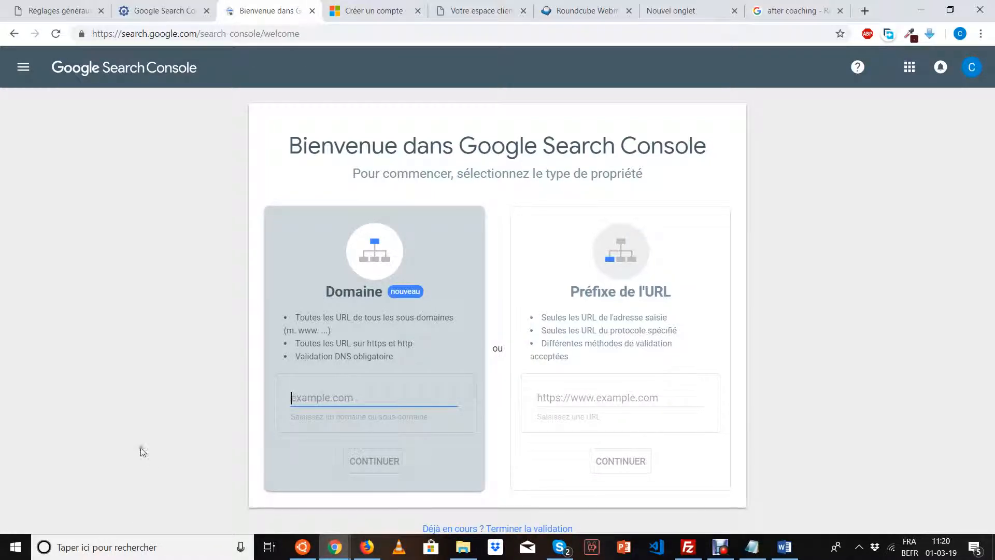
Check which Google account is signed in through the avatar menu.
{"action": "left_click", "coordinate": [972, 67]}
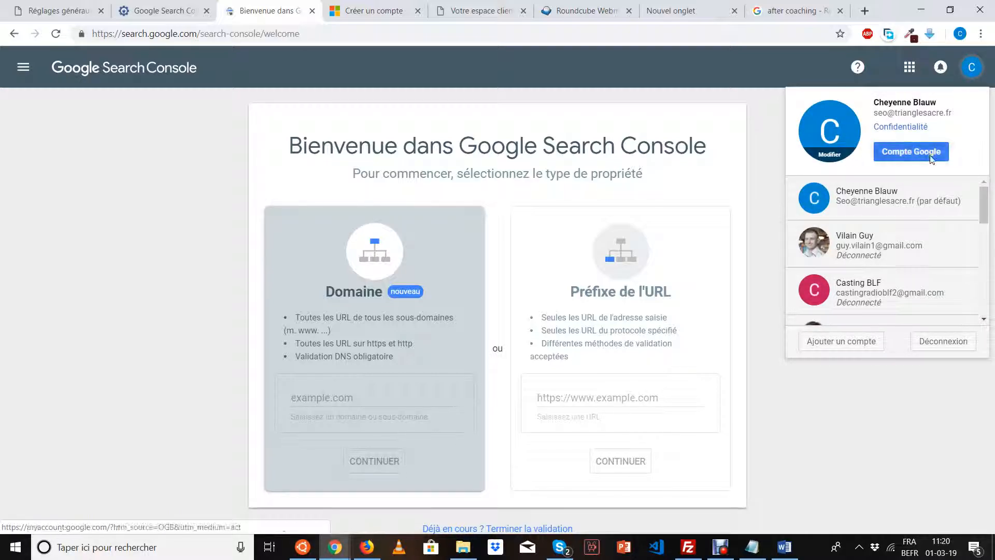
{"action": "left_click_drag", "start_coordinate": [880, 112], "coordinate": [956, 113]}
{"action": "left_click", "coordinate": [956, 113]}
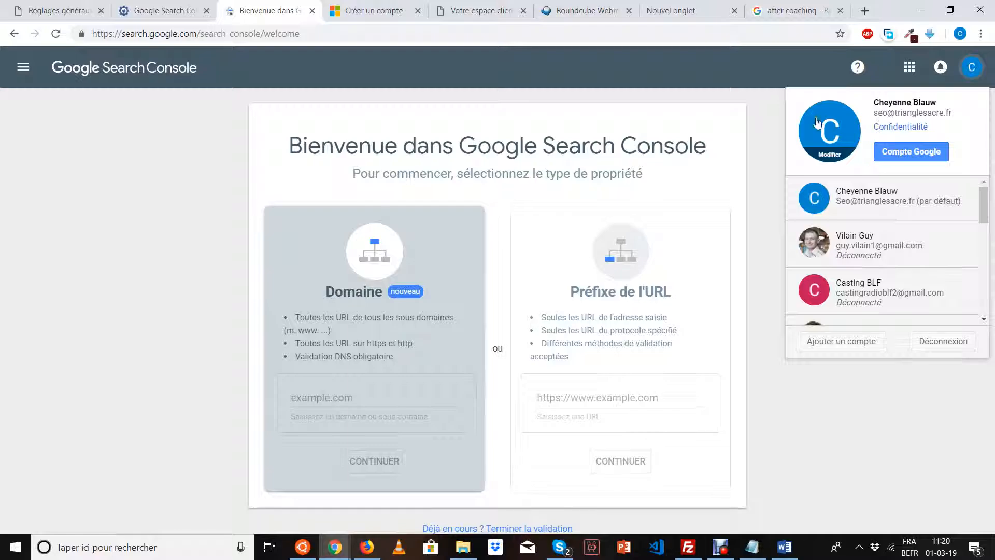
{"action": "left_click", "coordinate": [771, 121]}
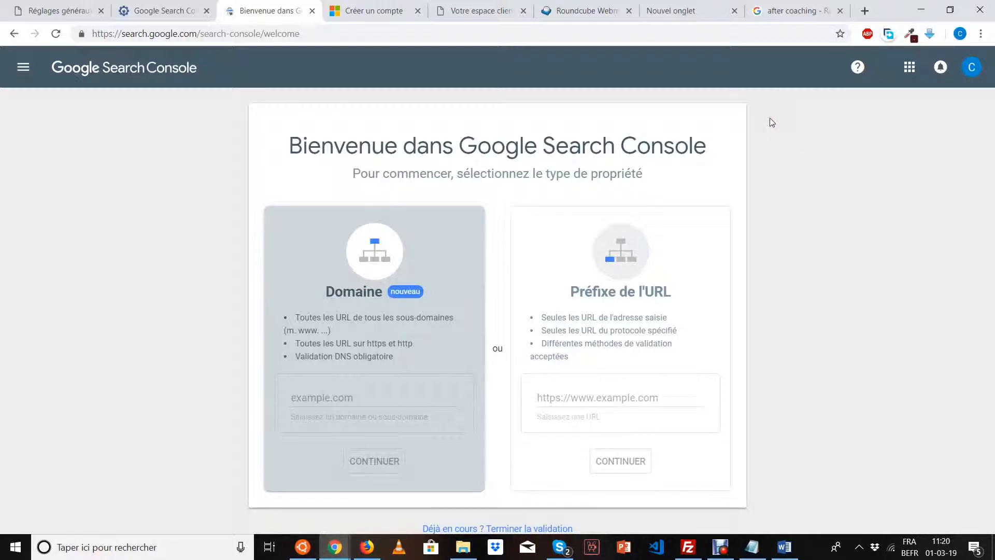
Start adding a new property from the property list, then return to the WordPress SEO settings tab.
{"action": "left_click", "coordinate": [24, 73]}
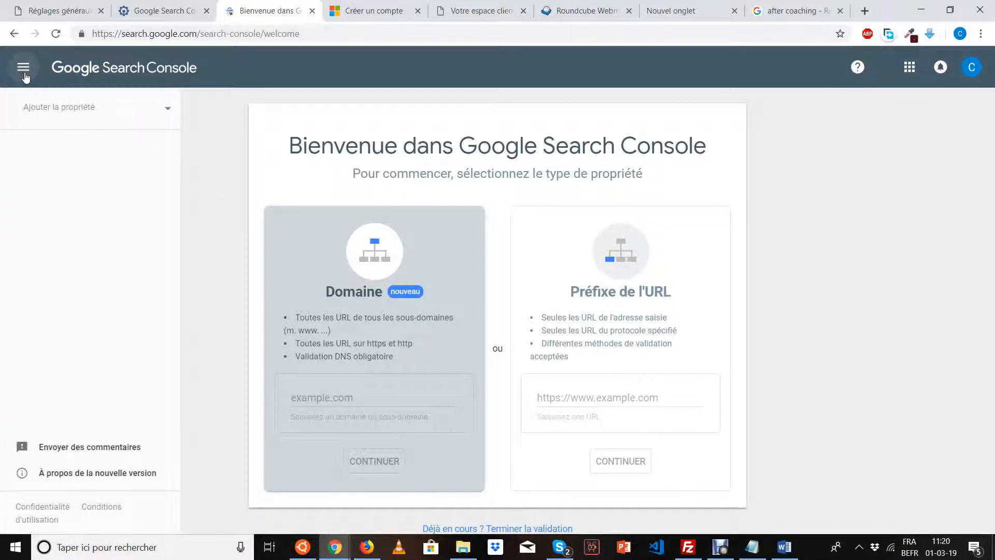
{"action": "left_click", "coordinate": [56, 113]}
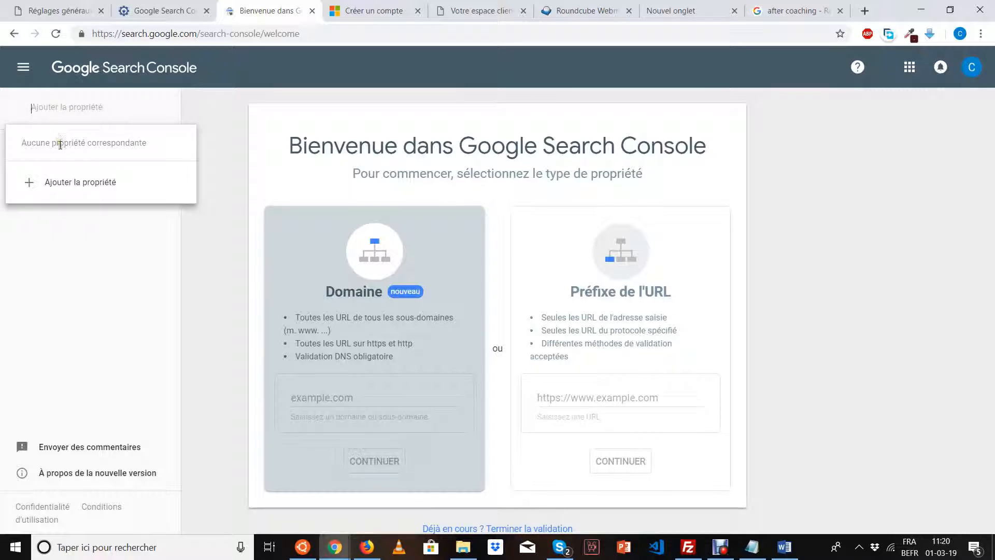
{"action": "left_click", "coordinate": [68, 185]}
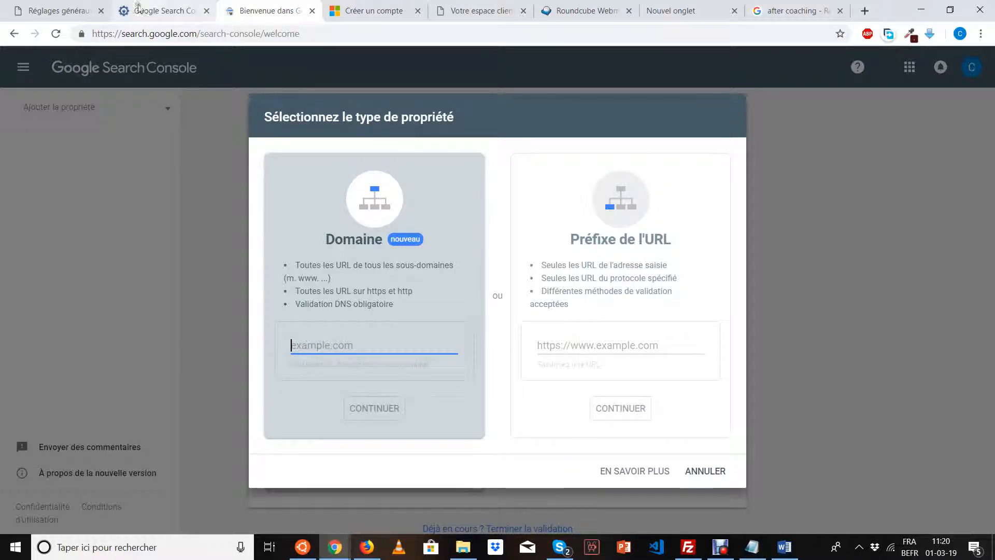
{"action": "left_click", "coordinate": [481, 11]}
{"action": "left_click", "coordinate": [51, 13]}
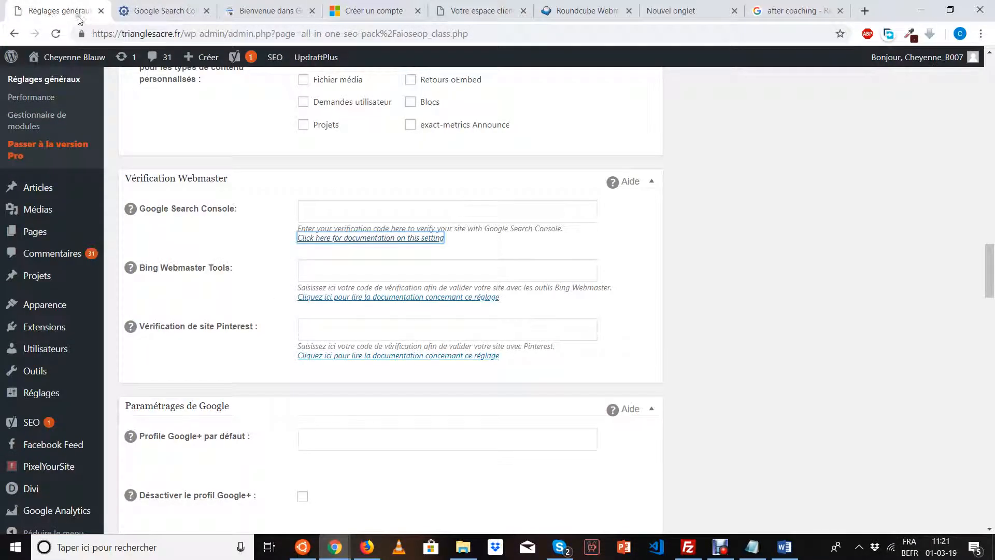
{"action": "left_click_drag", "start_coordinate": [182, 33], "coordinate": [91, 33]}
{"action": "key", "text": "ctrl+c"}
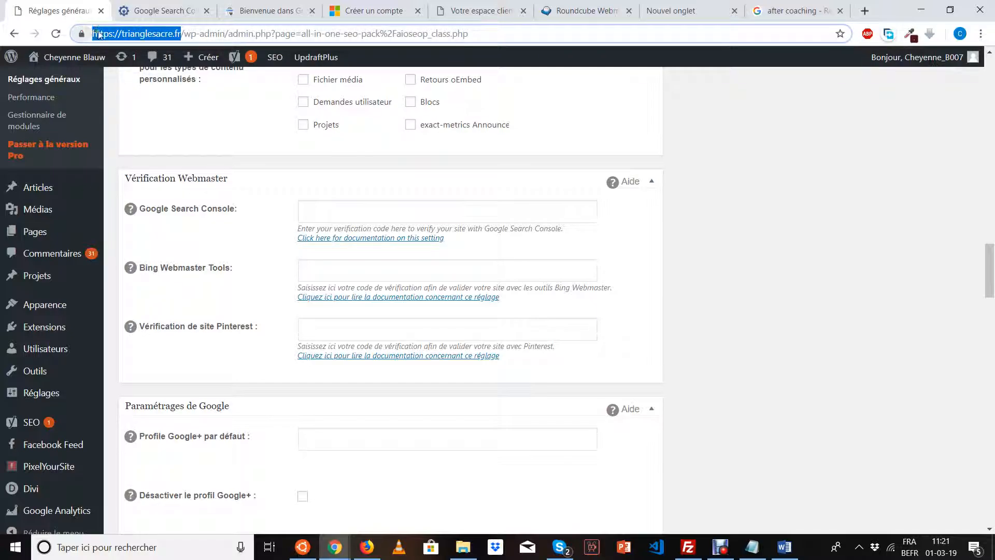
{"action": "left_click", "coordinate": [245, 15]}
{"action": "key", "text": "ctrl+v"}
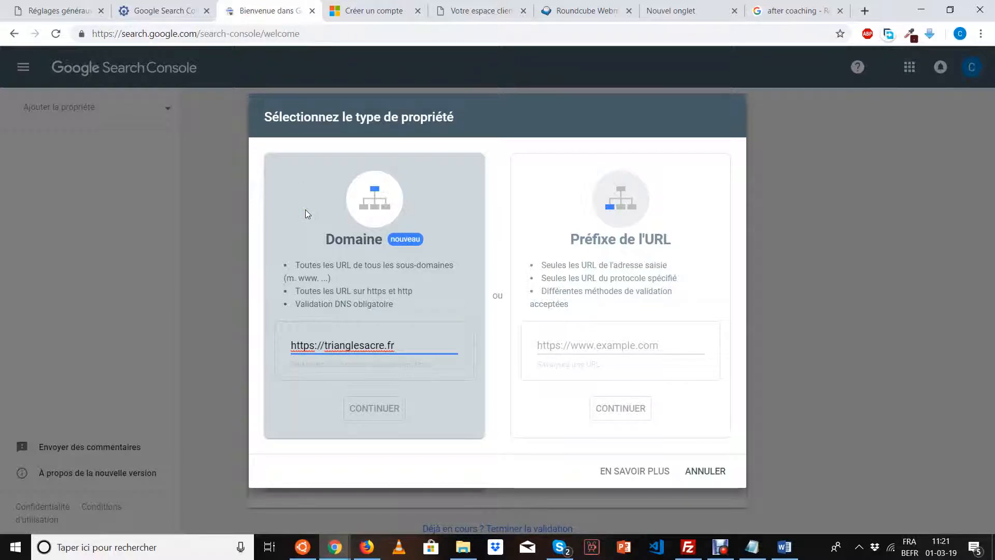
{"action": "left_click", "coordinate": [362, 410]}
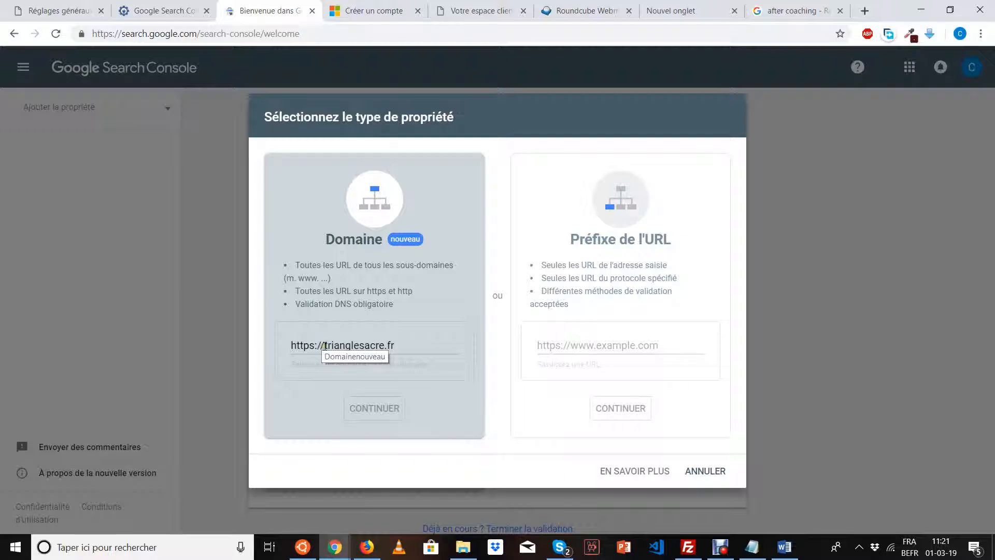
{"action": "left_click_drag", "start_coordinate": [325, 345], "coordinate": [267, 346]}
{"action": "key", "text": "BackSpace"}
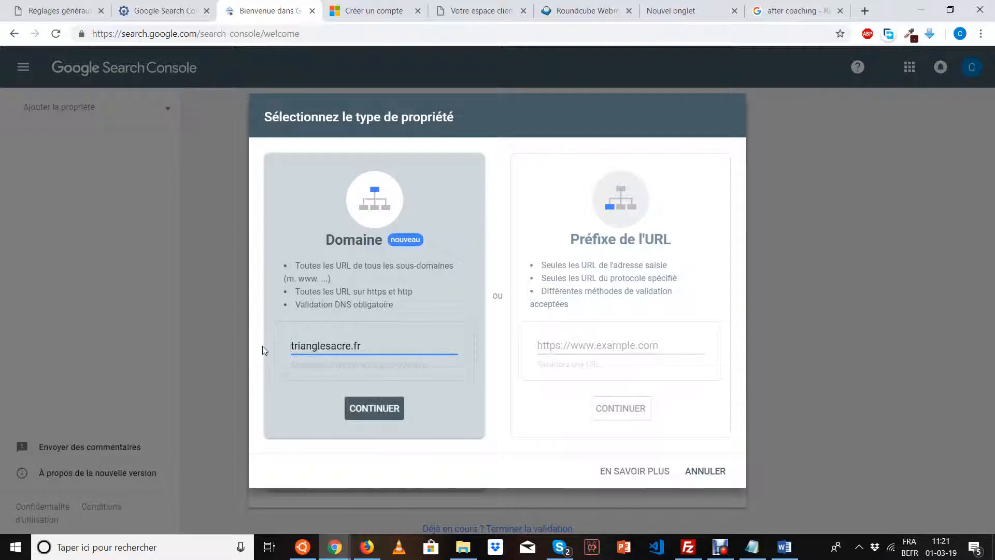
{"action": "left_click", "coordinate": [365, 414]}
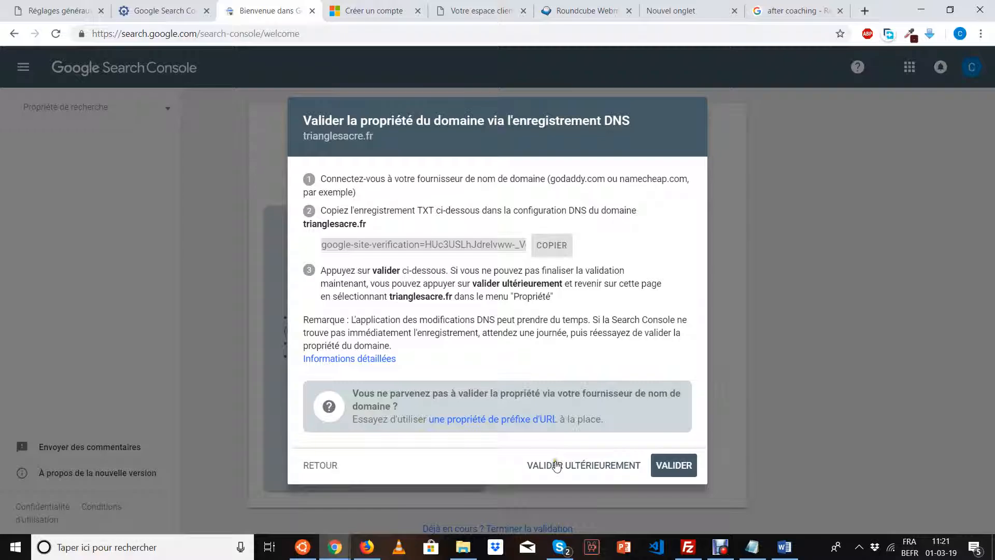
Postpone the DNS TXT validation and close the domain verification dialog.
{"action": "left_click", "coordinate": [556, 464]}
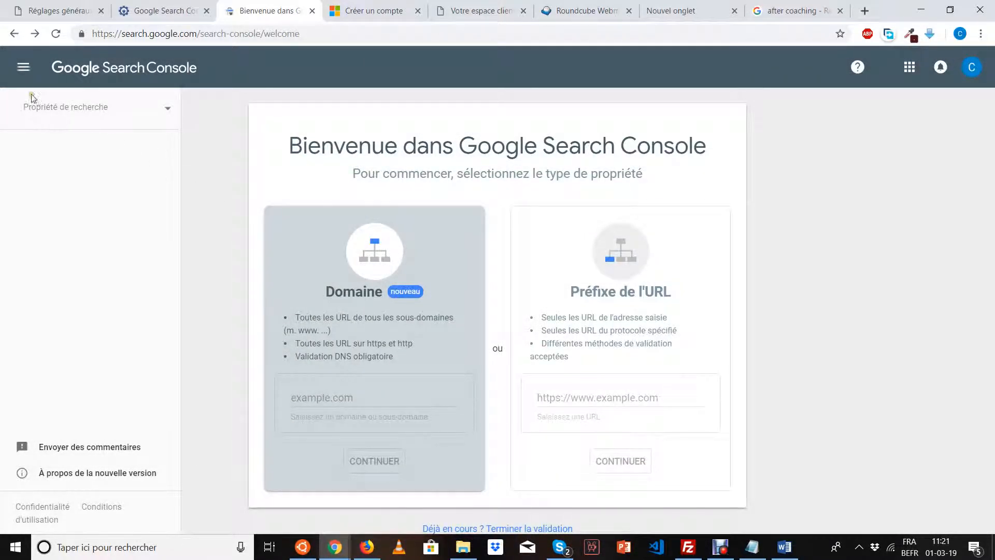
{"action": "left_click", "coordinate": [25, 75]}
{"action": "left_click", "coordinate": [25, 76]}
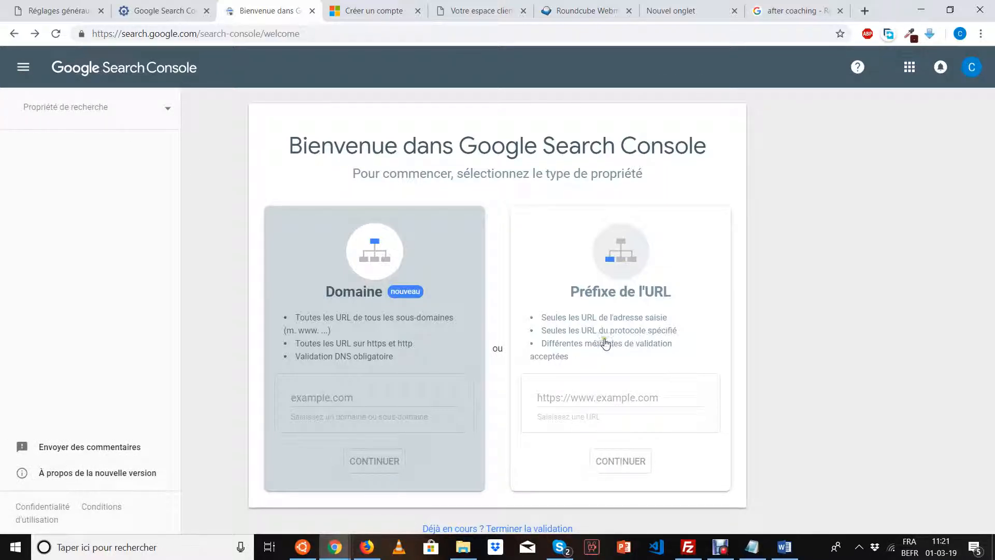
{"action": "left_click", "coordinate": [583, 398]}
{"action": "key", "text": "ctrl+v"}
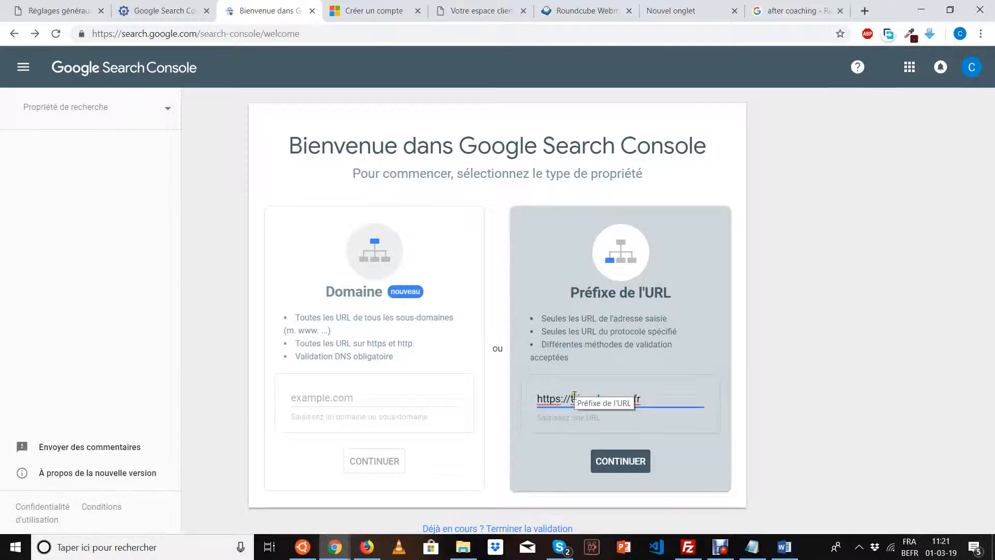
{"action": "left_click_drag", "start_coordinate": [571, 398], "coordinate": [506, 407]}
{"action": "key", "text": "BackSpace"}
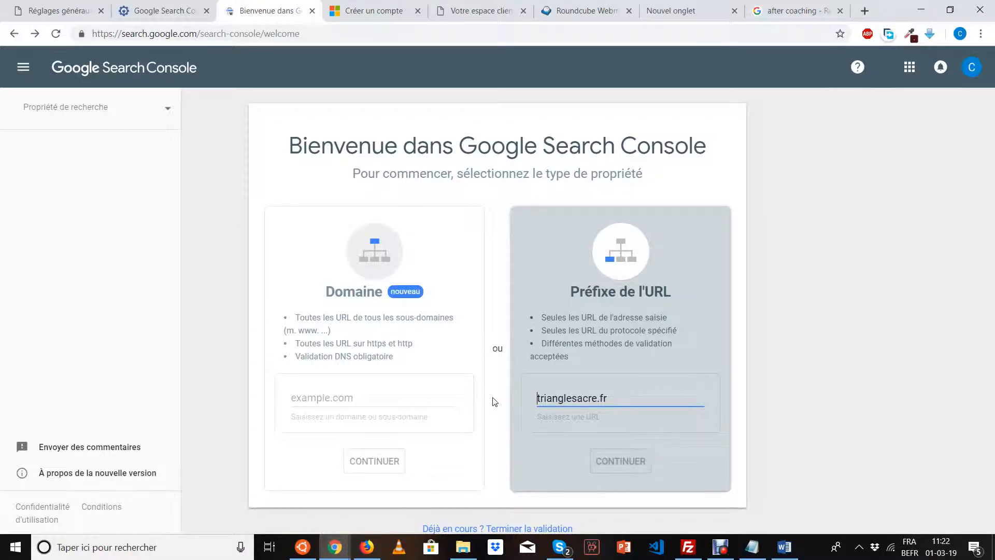
{"action": "left_click", "coordinate": [618, 456]}
{"action": "left_click", "coordinate": [615, 390]}
{"action": "double_click", "coordinate": [616, 391]}
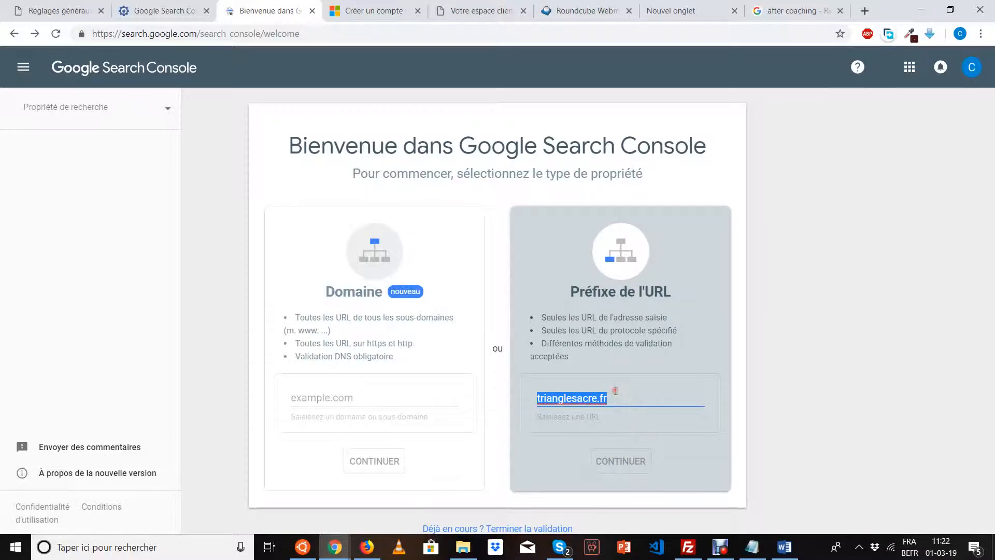
{"action": "key", "text": "ctrl+v"}
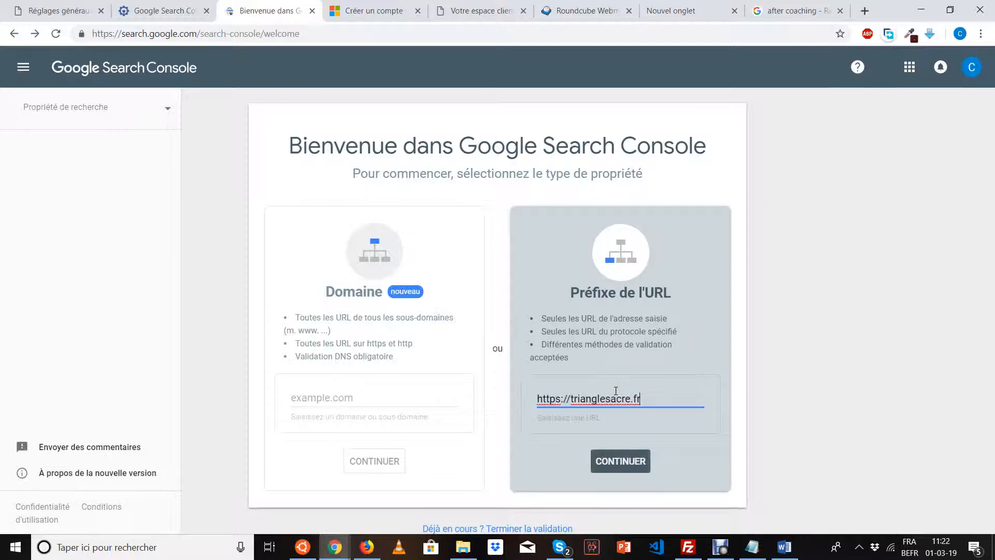
{"action": "left_click", "coordinate": [625, 470]}
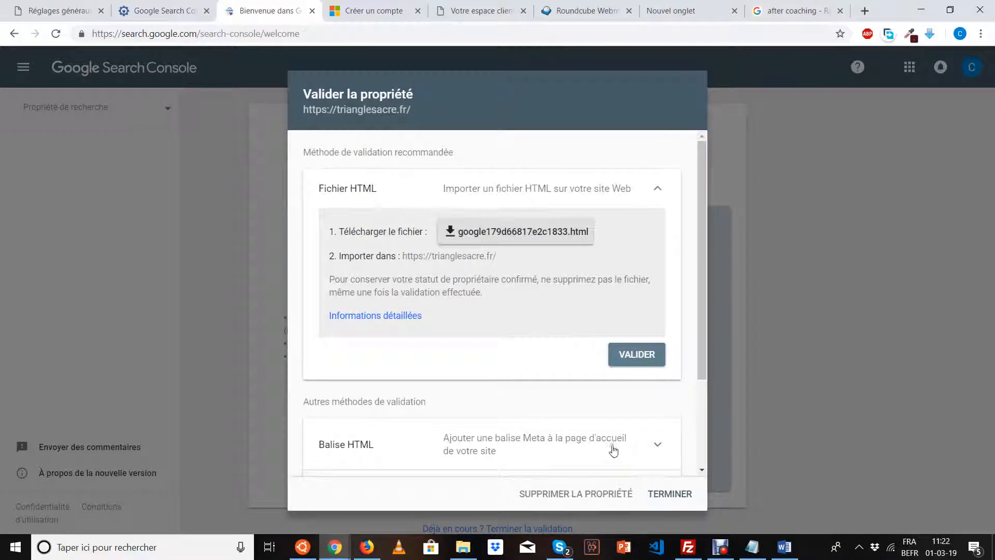
Expand the Balise HTML method and select the whole google-site-verification meta tag.
{"action": "scroll", "coordinate": [539, 326], "scroll_direction": "down", "scroll_amount": 2}
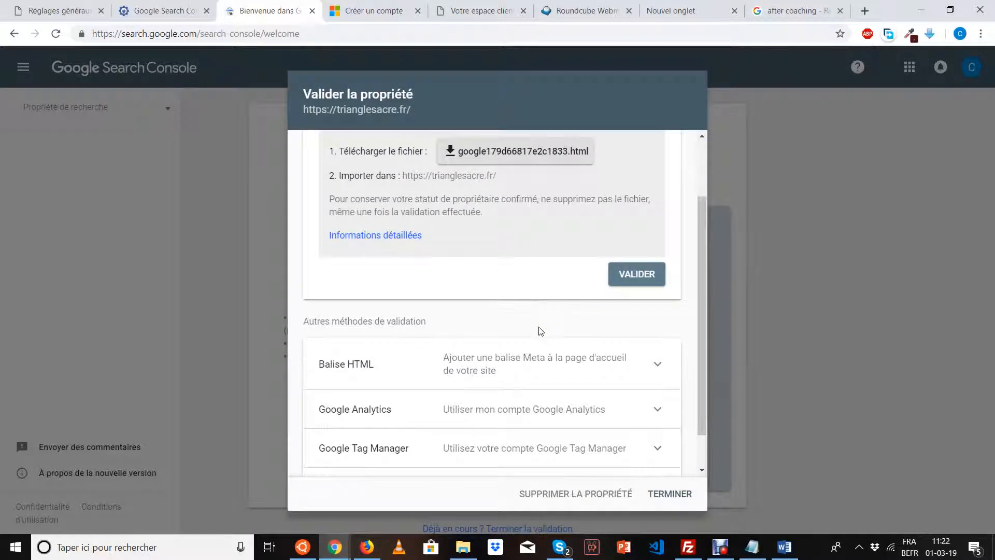
{"action": "scroll", "coordinate": [539, 331], "scroll_direction": "up", "scroll_amount": 2}
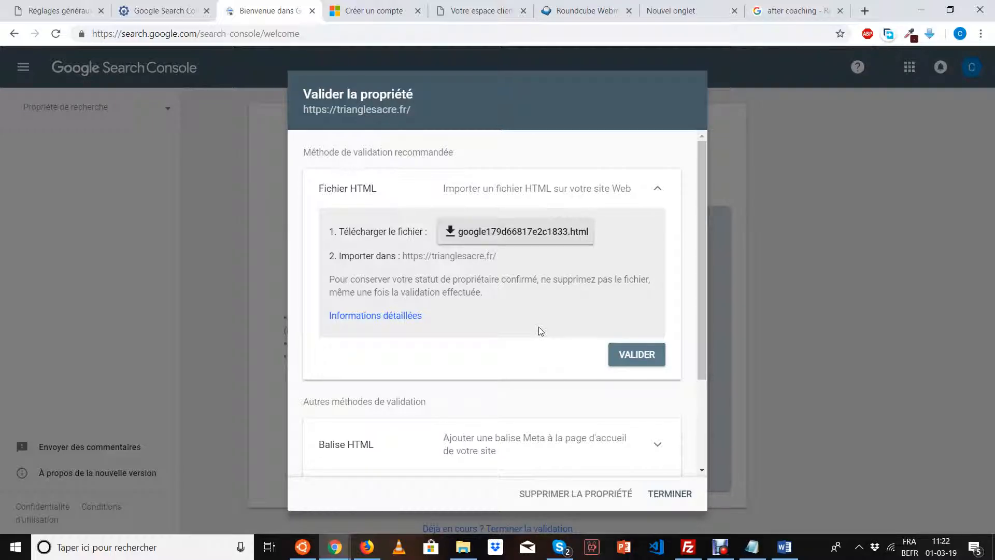
{"action": "scroll", "coordinate": [540, 329], "scroll_direction": "down", "scroll_amount": 2}
{"action": "scroll", "coordinate": [469, 270], "scroll_direction": "up", "scroll_amount": 2}
{"action": "scroll", "coordinate": [500, 293], "scroll_direction": "down", "scroll_amount": 2}
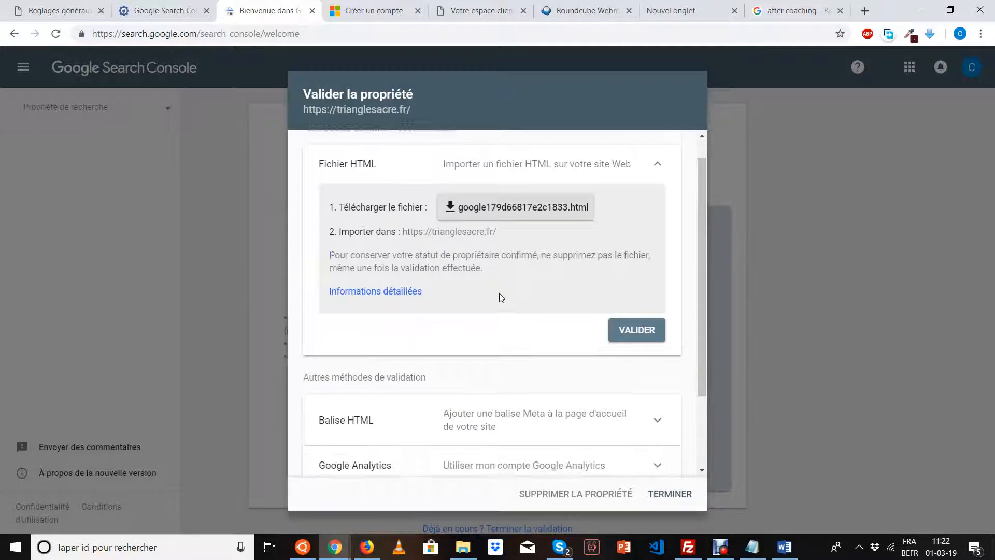
{"action": "scroll", "coordinate": [499, 295], "scroll_direction": "down", "scroll_amount": 1}
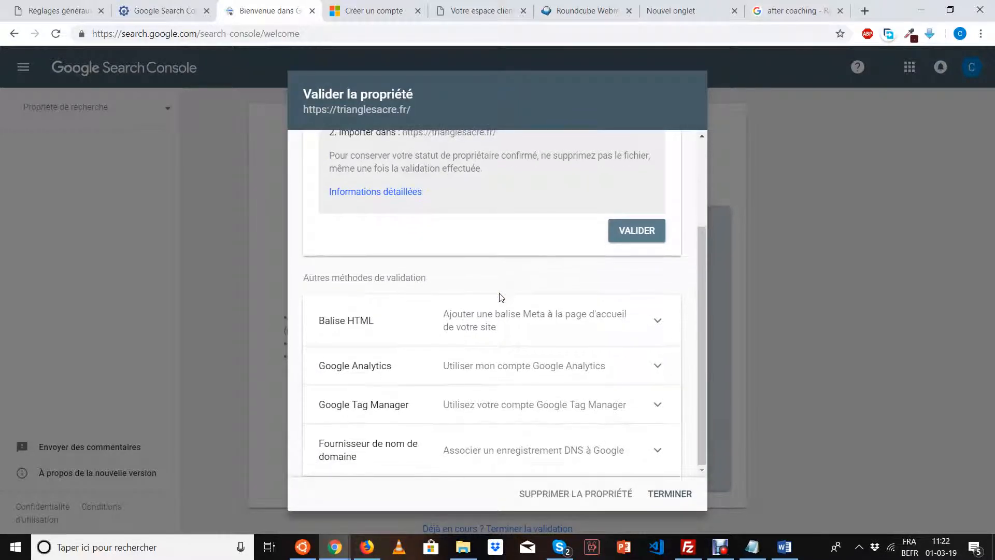
{"action": "left_click", "coordinate": [361, 330]}
{"action": "scroll", "coordinate": [453, 353], "scroll_direction": "down", "scroll_amount": 2}
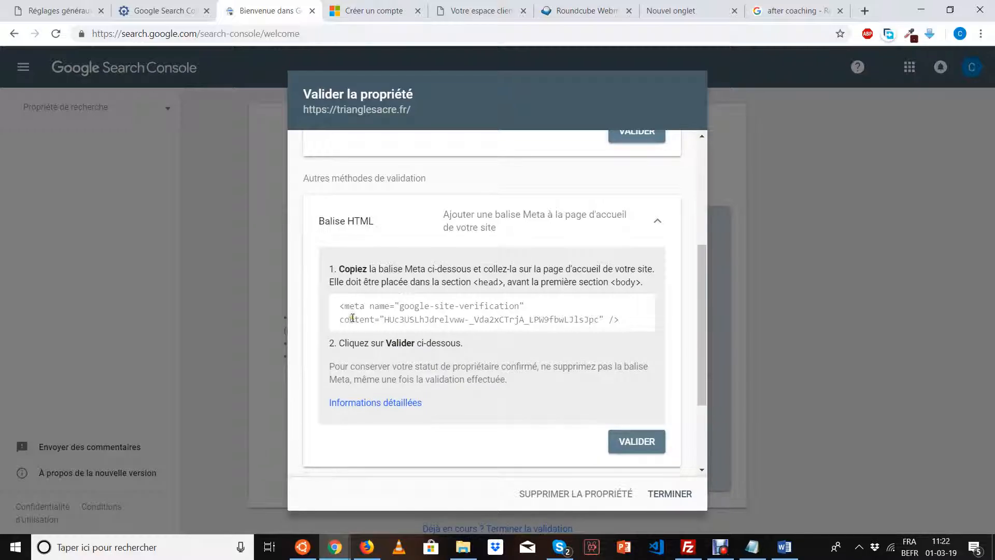
{"action": "left_click_drag", "start_coordinate": [341, 308], "coordinate": [630, 329]}
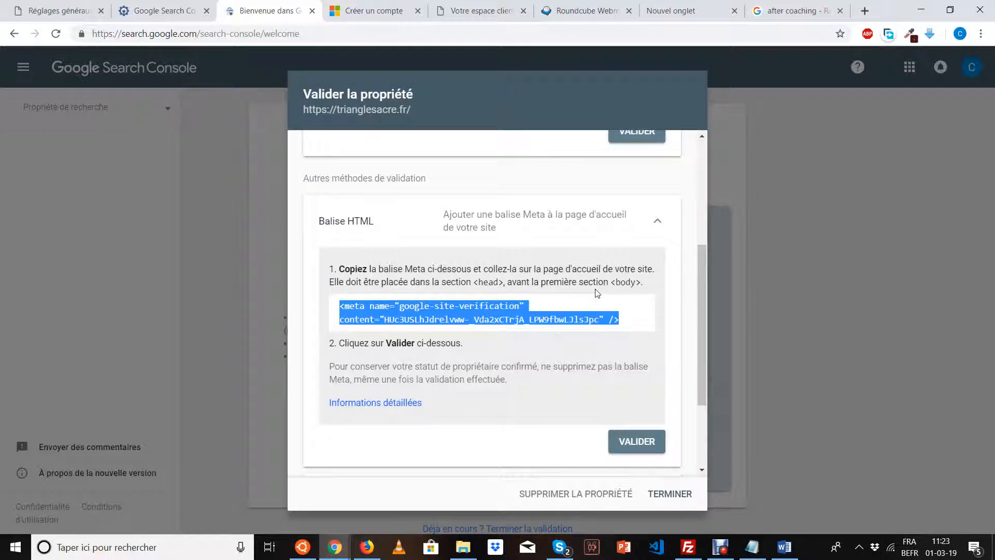
Open the WordPress Extensions > Ajouter page in a new tab.
{"action": "left_click", "coordinate": [46, 11]}
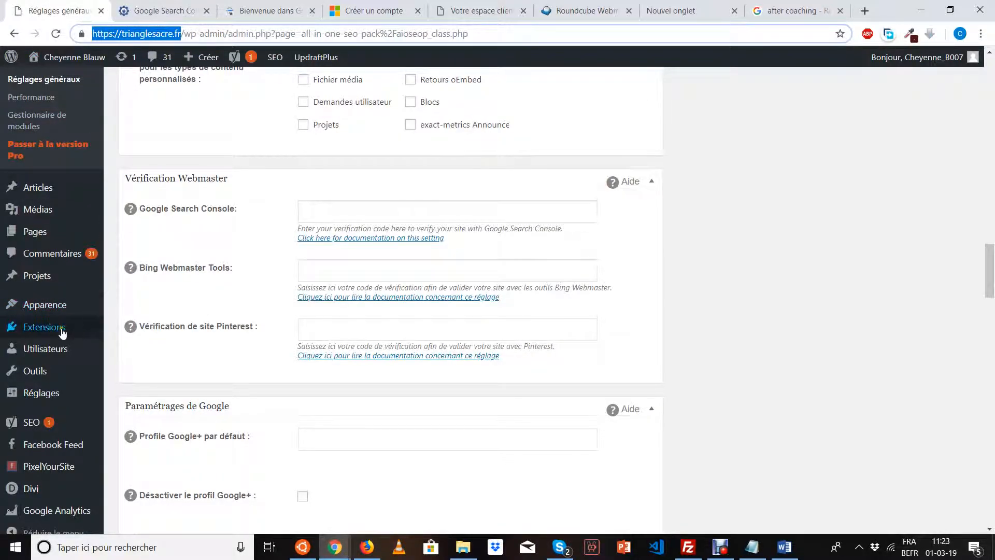
{"action": "mouse_move", "coordinate": [72, 328]}
{"action": "right_click", "coordinate": [118, 354]}
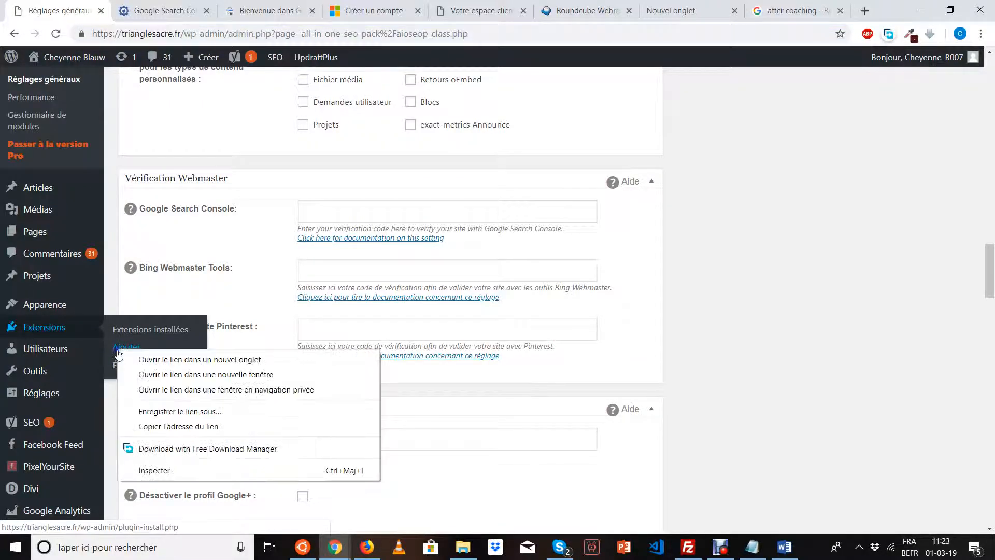
{"action": "left_click", "coordinate": [132, 358]}
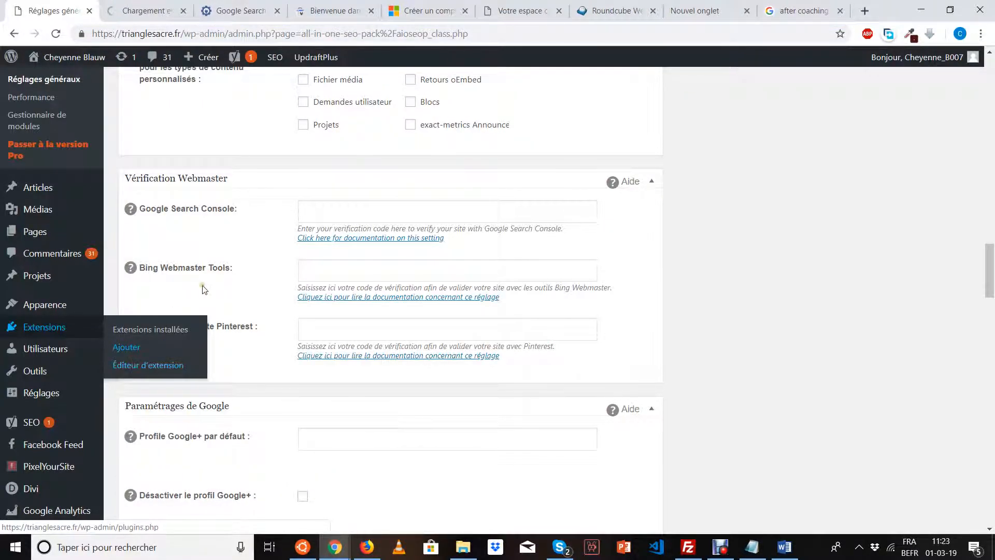
{"action": "left_click", "coordinate": [141, 11]}
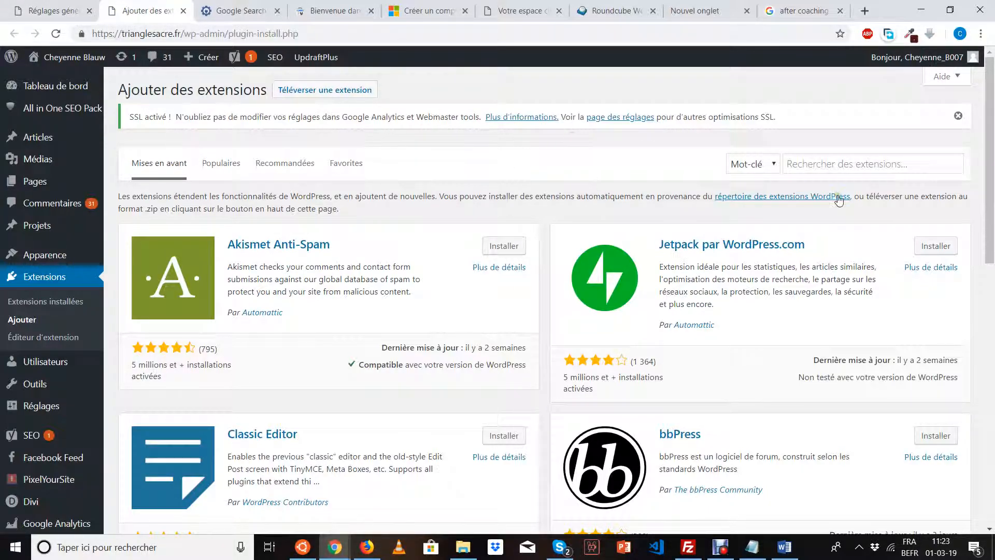
Search 'header footer', then install and activate Head, Footer and Post Injections.
{"action": "left_click", "coordinate": [839, 167]}
{"action": "type", "text": "he"}
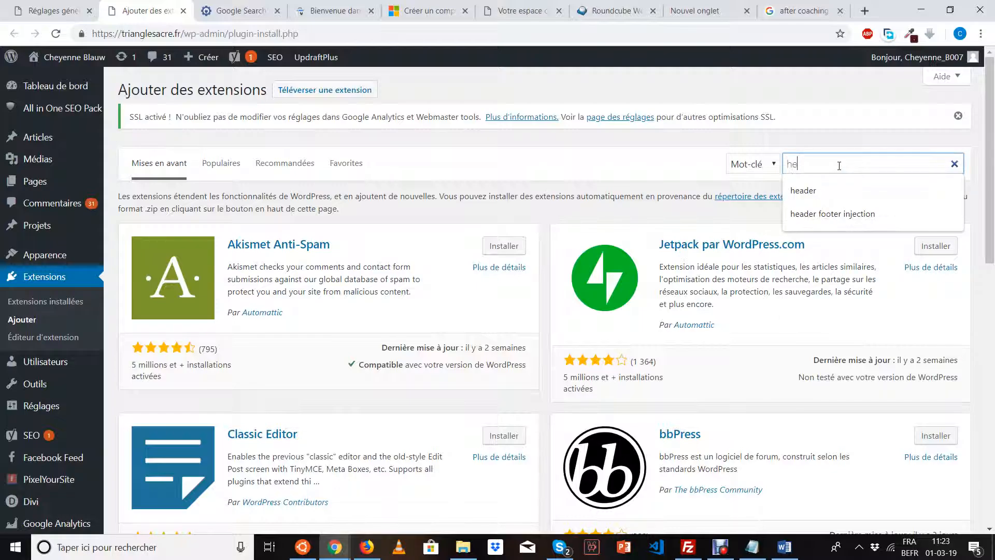
{"action": "type", "text": "ader "}
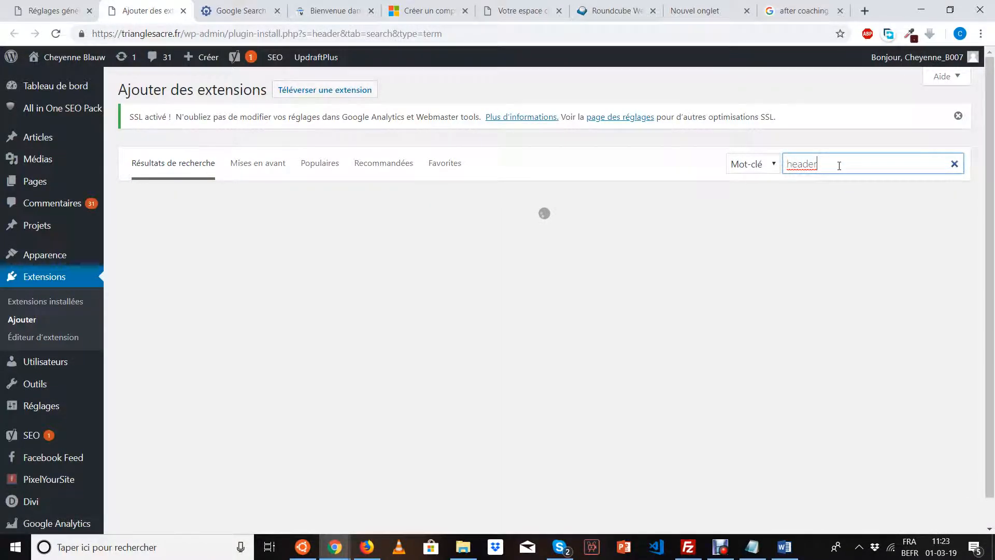
{"action": "type", "text": "footer"}
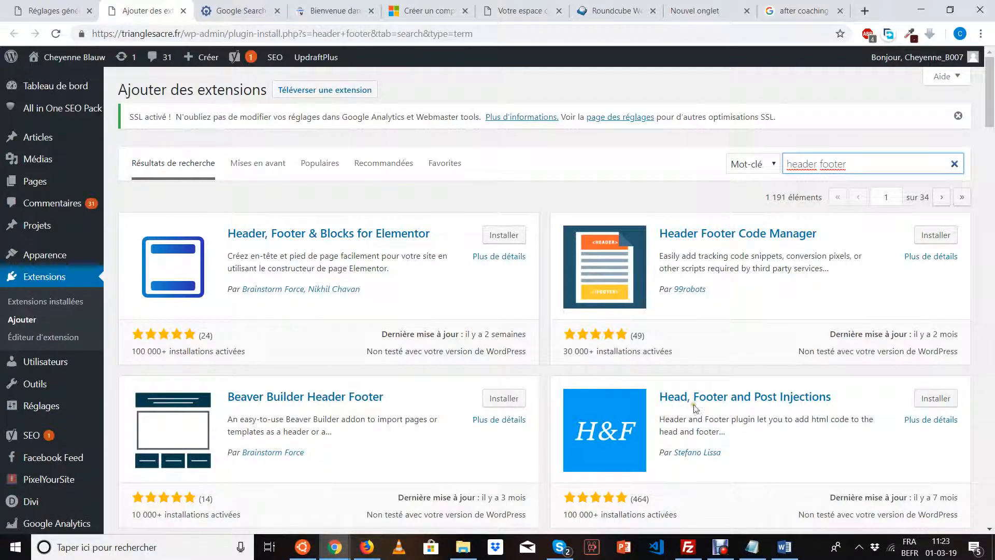
{"action": "left_click", "coordinate": [931, 401]}
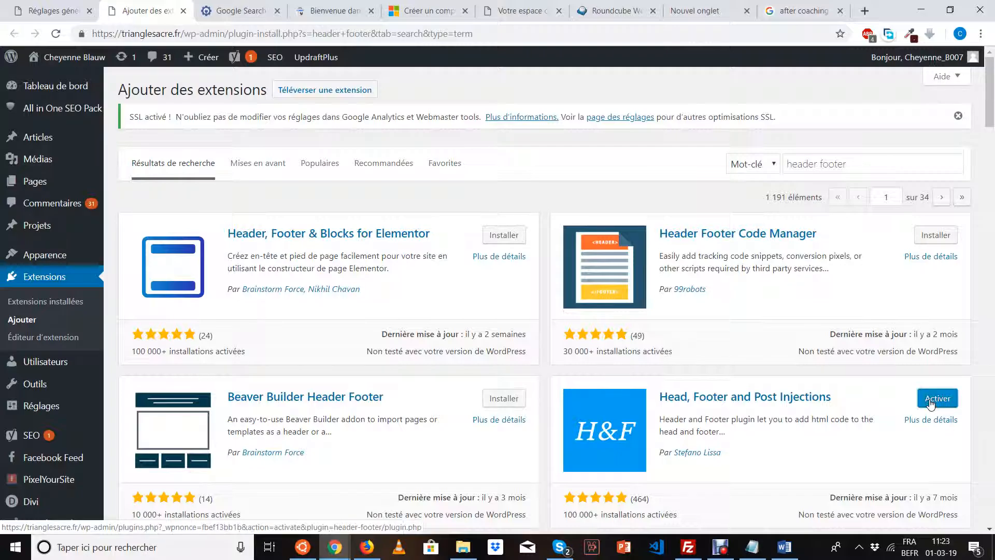
{"action": "left_click", "coordinate": [930, 401]}
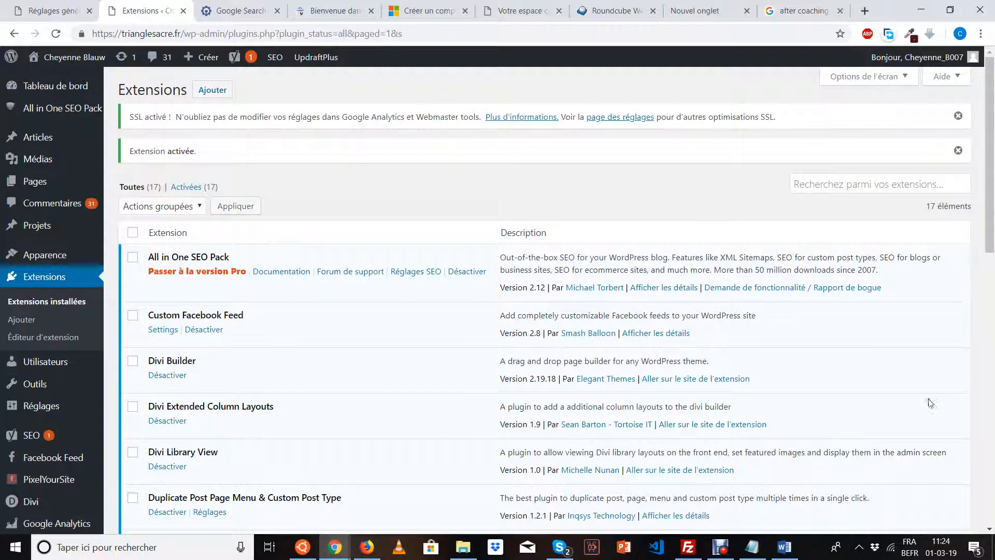
Open the Header and Footer settings at the ON EVERY PAGE head code box.
{"action": "mouse_move", "coordinate": [48, 411]}
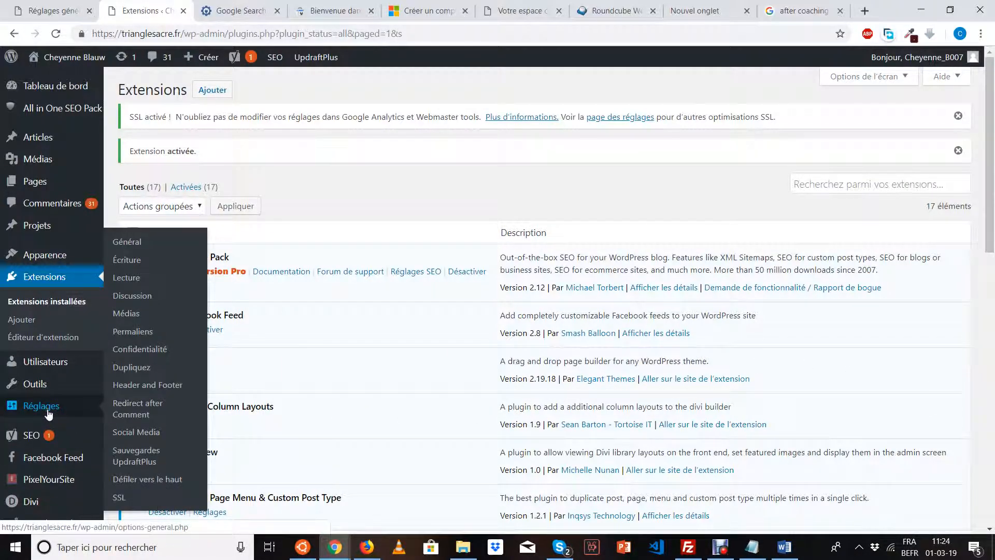
{"action": "left_click", "coordinate": [141, 387]}
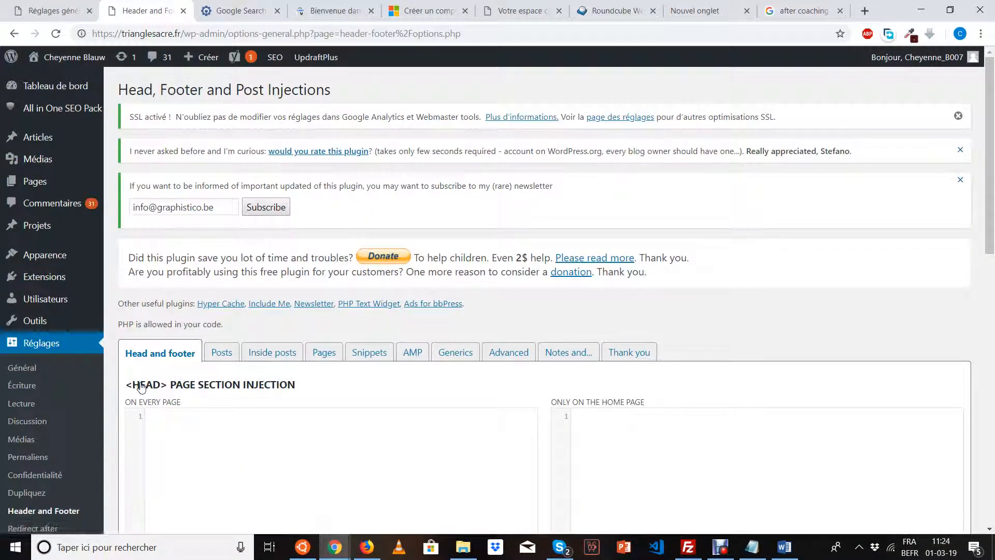
{"action": "scroll", "coordinate": [433, 294], "scroll_direction": "down", "scroll_amount": 5}
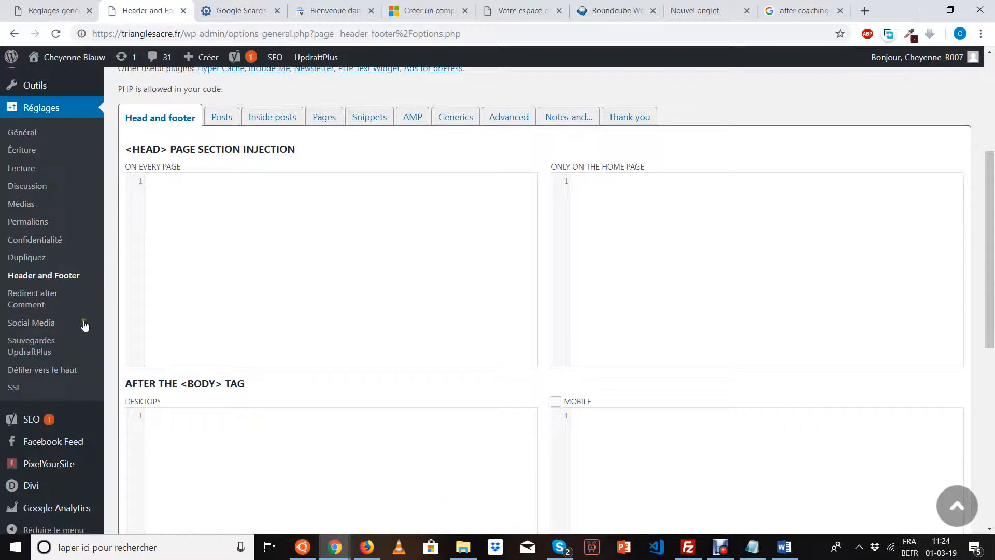
{"action": "scroll", "coordinate": [208, 322], "scroll_direction": "down", "scroll_amount": 3}
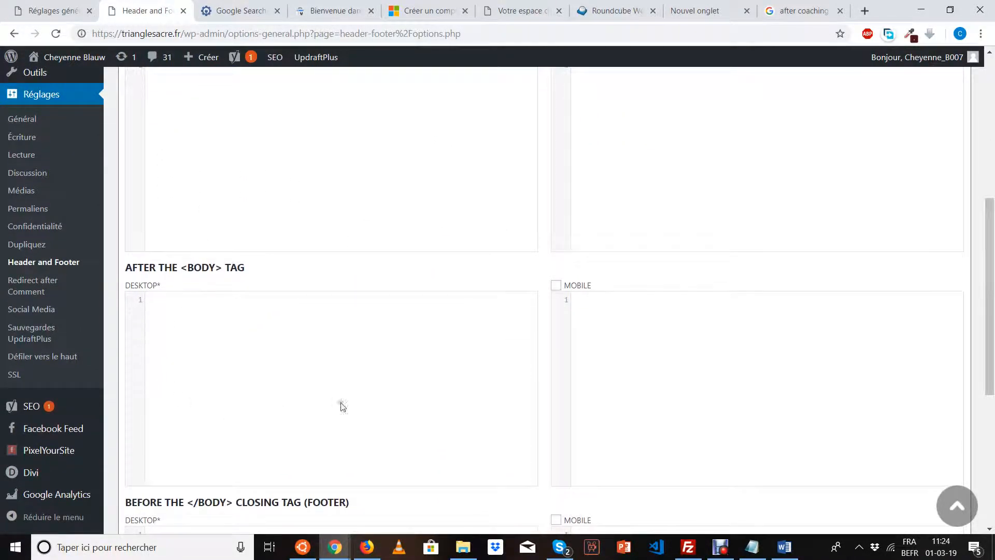
{"action": "scroll", "coordinate": [322, 392], "scroll_direction": "down", "scroll_amount": 5}
{"action": "scroll", "coordinate": [322, 393], "scroll_direction": "up", "scroll_amount": 9}
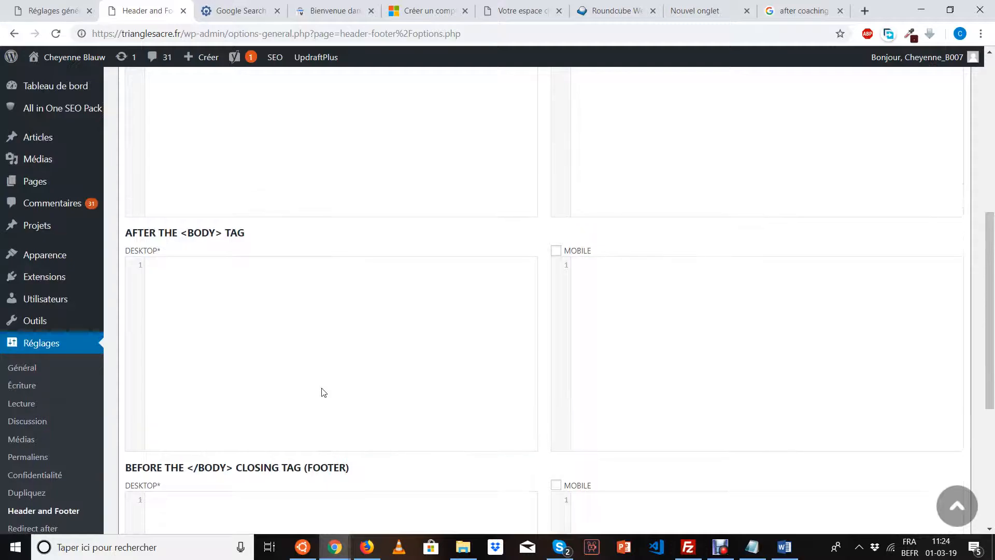
{"action": "left_click", "coordinate": [298, 321]}
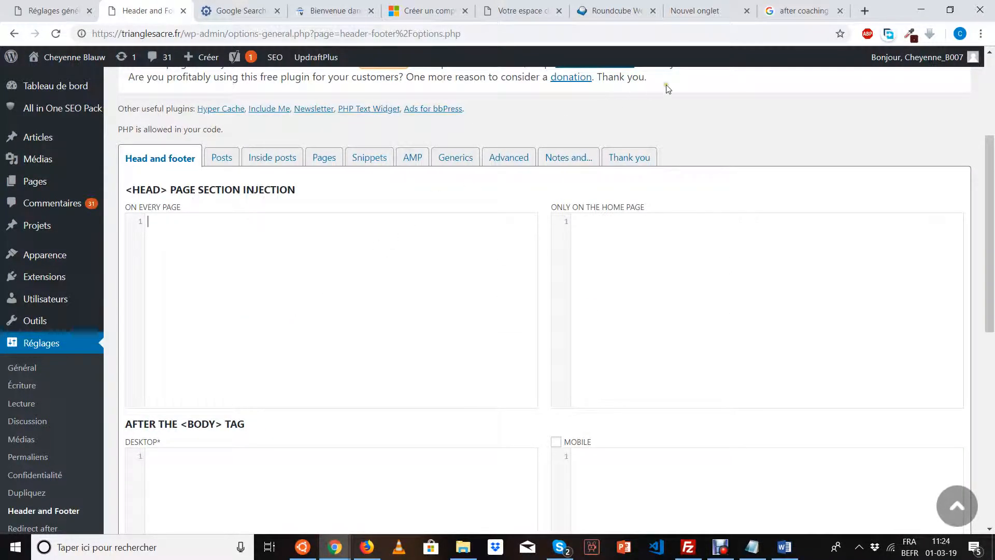
Copy the Search Console verification meta tag into the ON EVERY PAGE head code.
{"action": "left_click", "coordinate": [332, 10]}
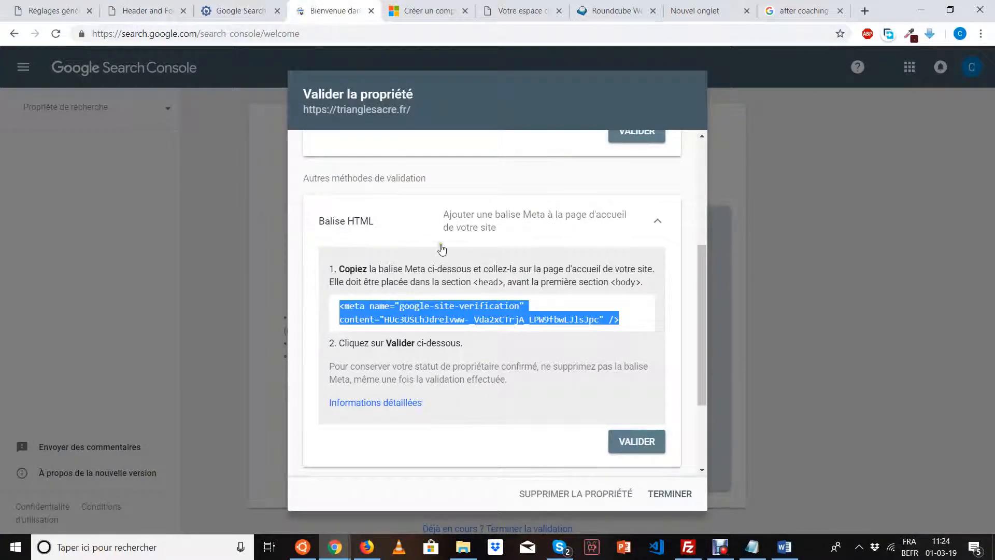
{"action": "right_click", "coordinate": [401, 304]}
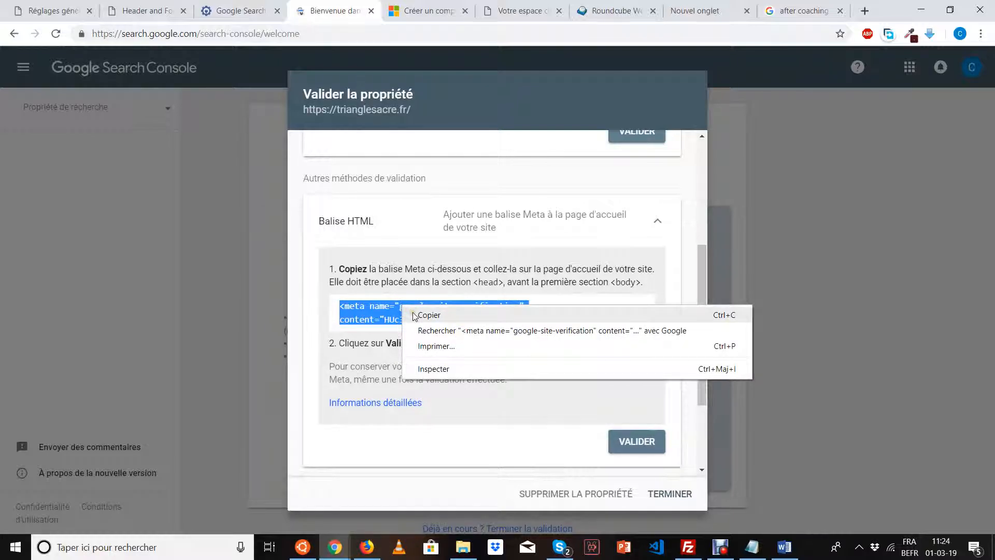
{"action": "left_click", "coordinate": [414, 315]}
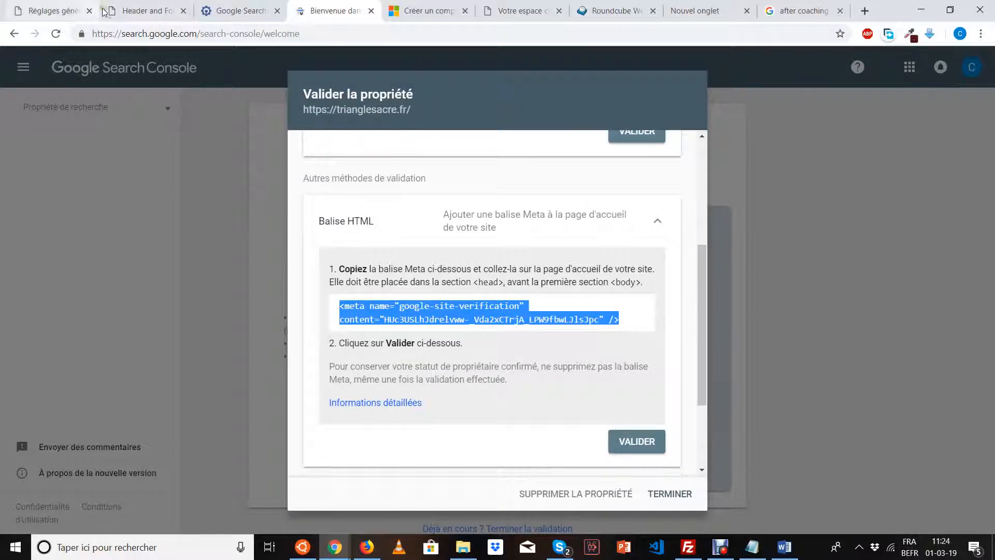
{"action": "left_click", "coordinate": [117, 15]}
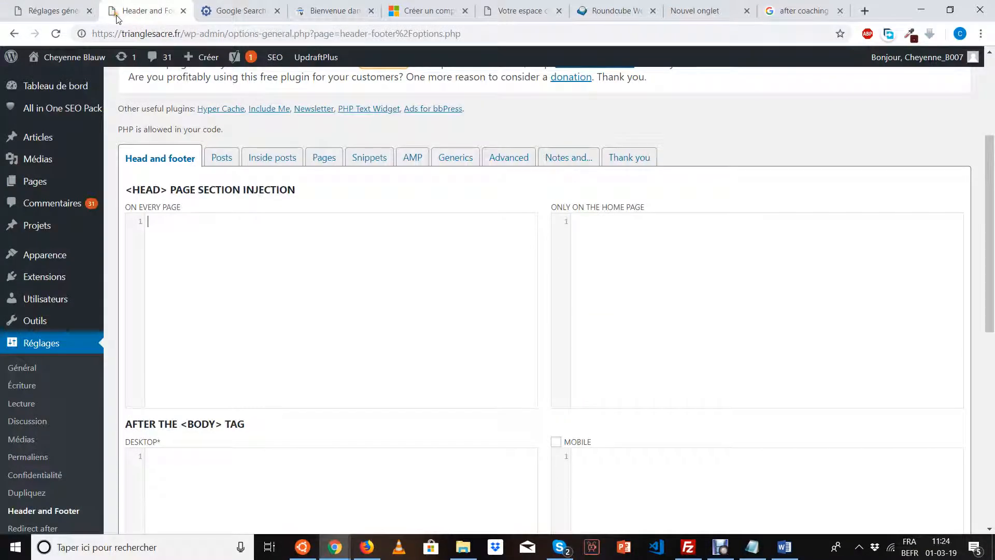
{"action": "right_click", "coordinate": [259, 277]}
{"action": "left_click", "coordinate": [291, 379]}
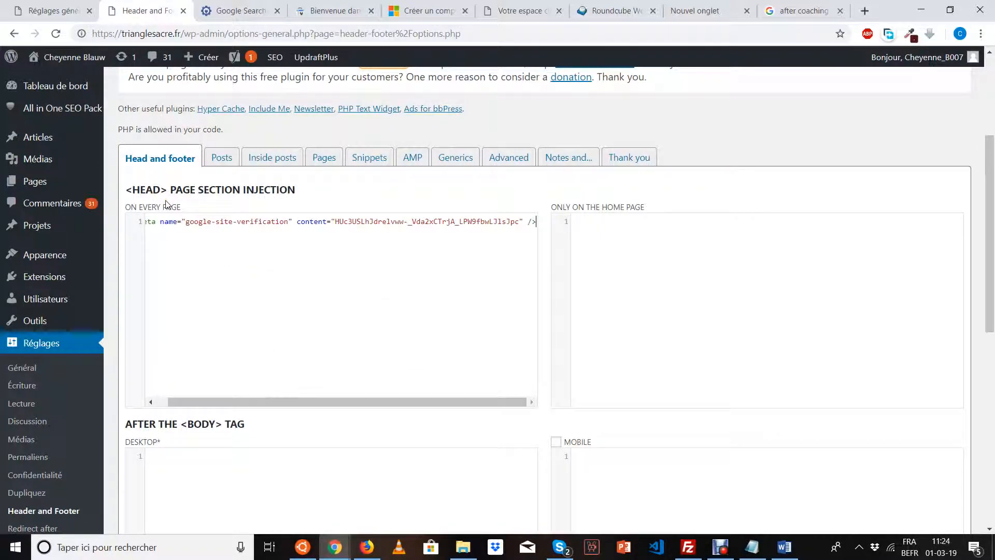
Save the head injection settings and return to the Search Console validation dialog.
{"action": "scroll", "coordinate": [228, 388], "scroll_direction": "down", "scroll_amount": 2}
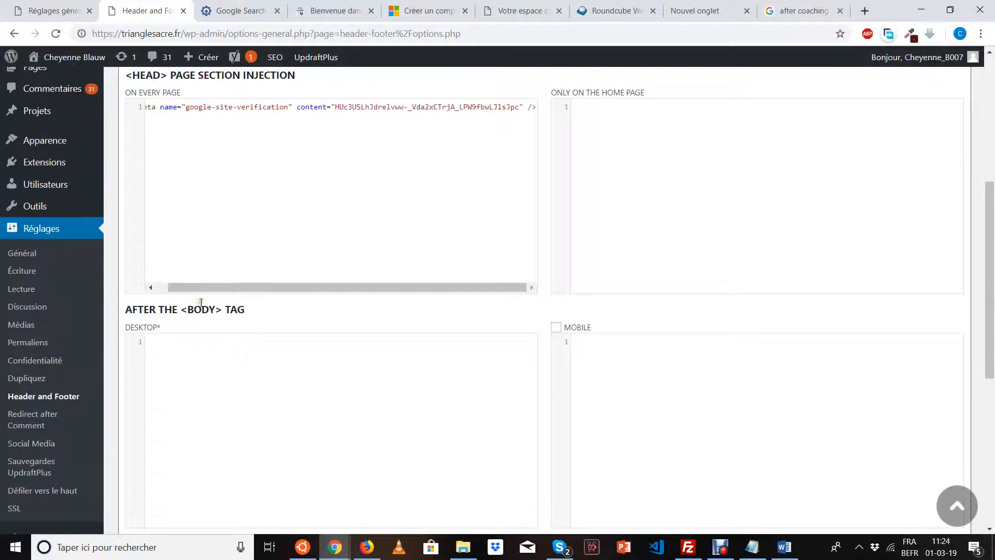
{"action": "scroll", "coordinate": [201, 304], "scroll_direction": "down", "scroll_amount": 3}
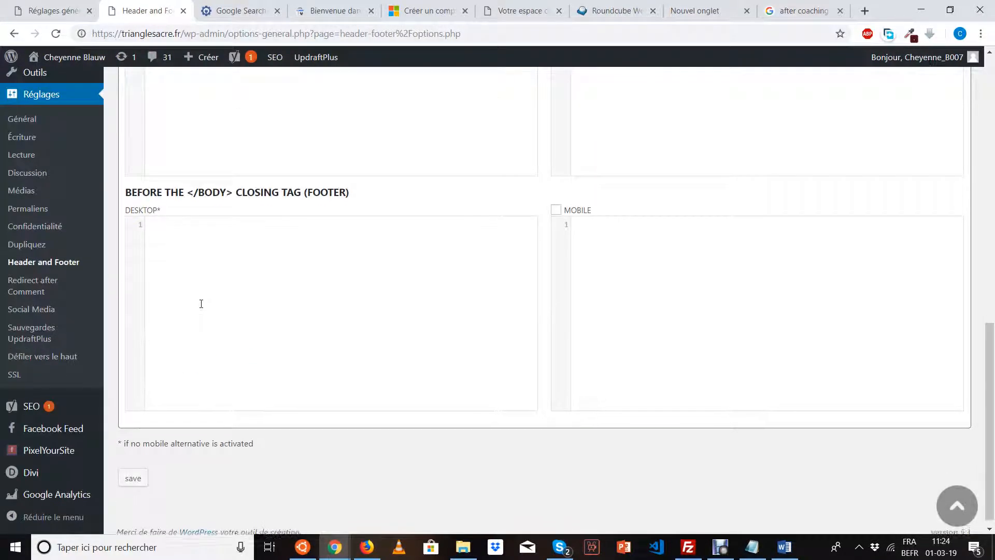
{"action": "left_click", "coordinate": [140, 469]}
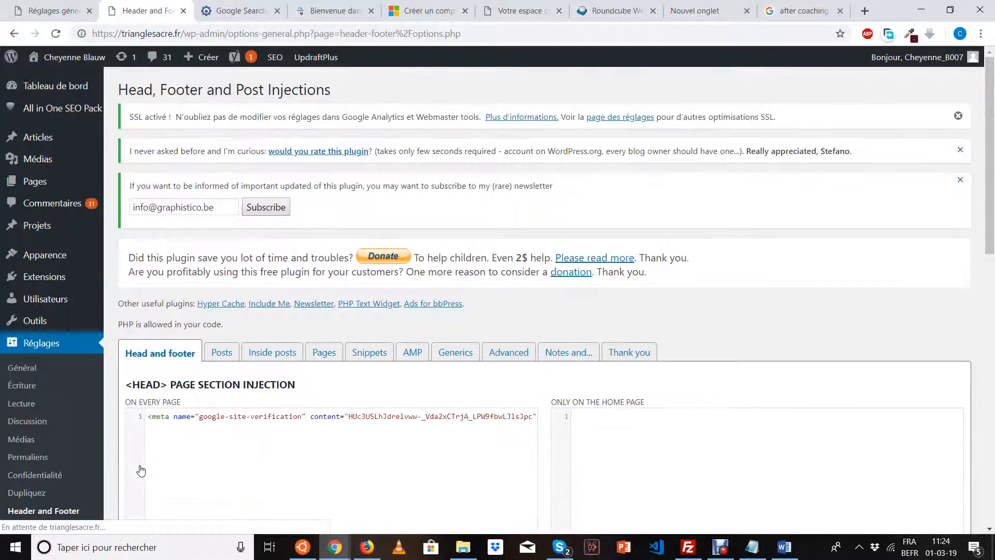
{"action": "scroll", "coordinate": [139, 469], "scroll_direction": "down", "scroll_amount": 5}
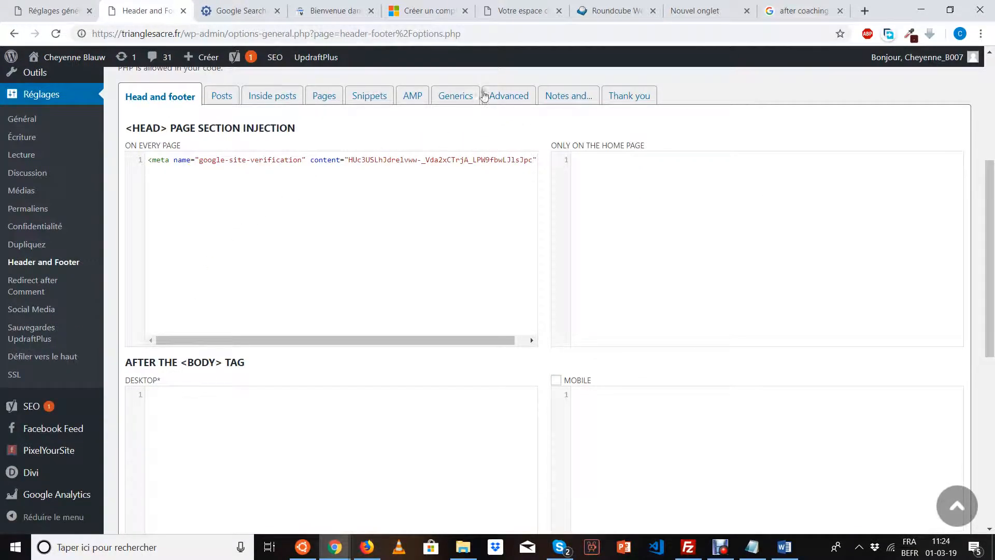
{"action": "left_click", "coordinate": [334, 18]}
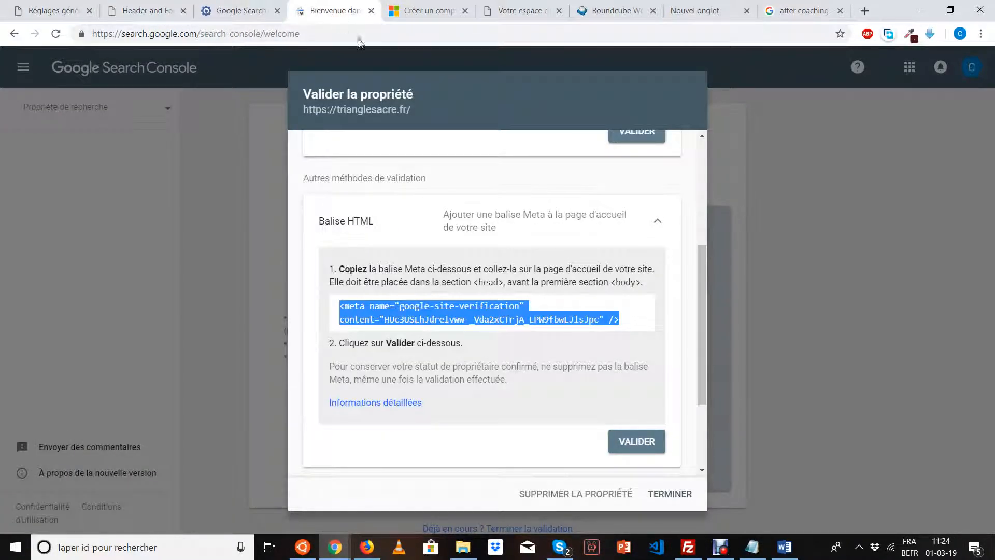
{"action": "left_click", "coordinate": [632, 448]}
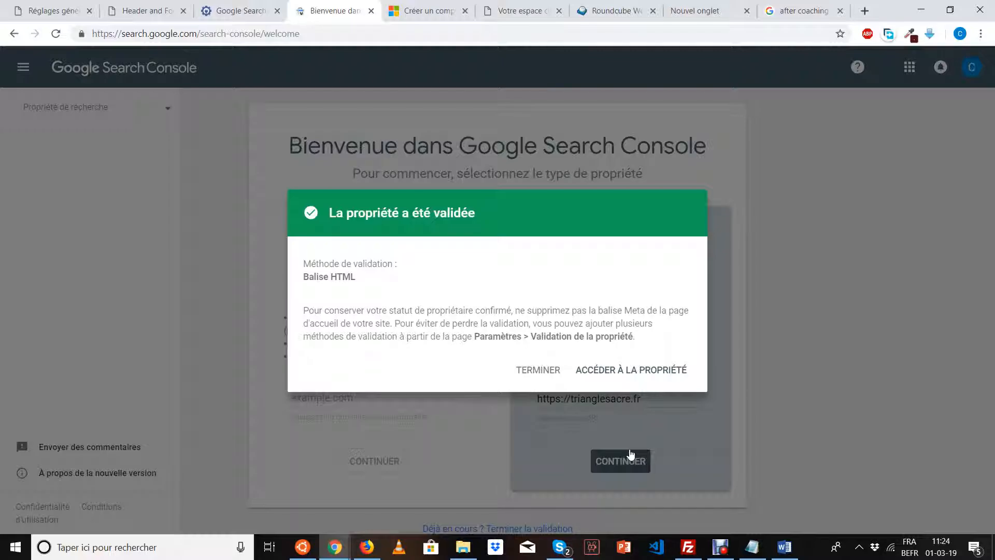
{"action": "left_click", "coordinate": [617, 381]}
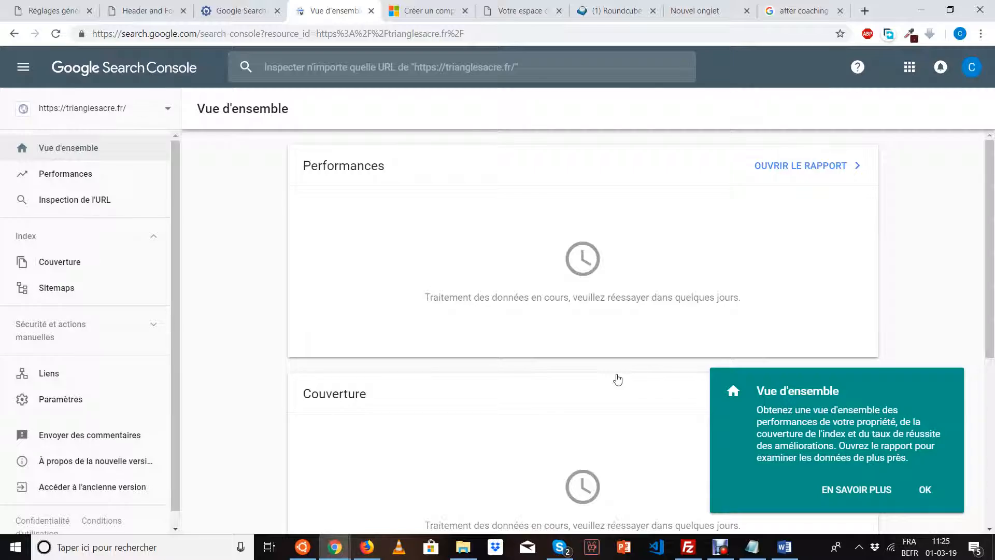
{"action": "left_click", "coordinate": [925, 491]}
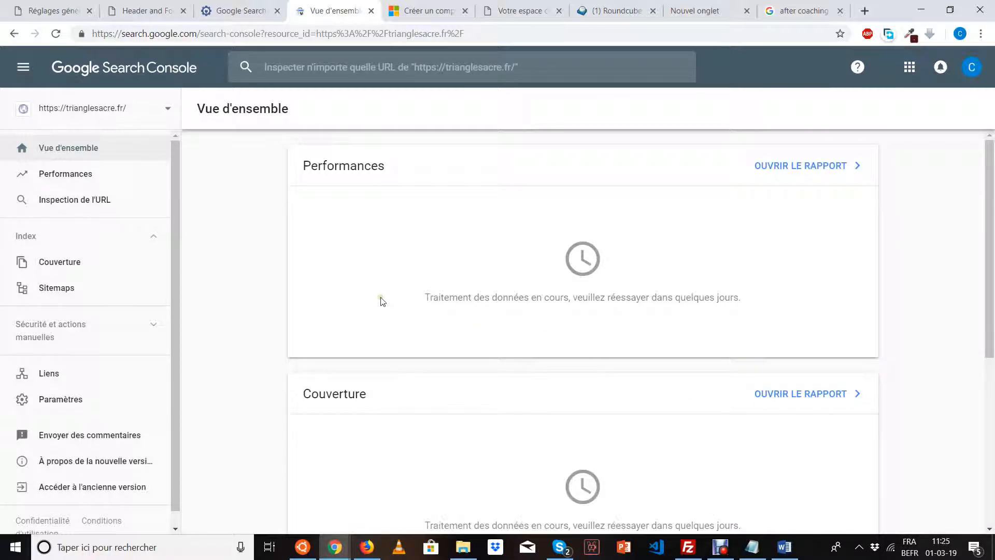
{"action": "scroll", "coordinate": [287, 258], "scroll_direction": "down", "scroll_amount": 6}
{"action": "scroll", "coordinate": [287, 258], "scroll_direction": "up", "scroll_amount": 6}
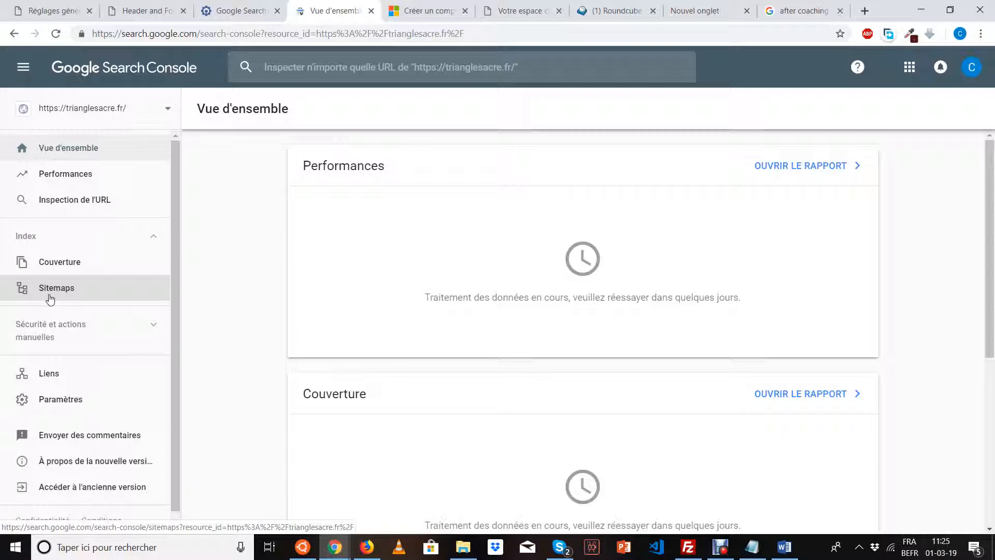
Visit the All in One SEO Google Search Console field, then return to Header and Footer settings.
{"action": "left_click", "coordinate": [49, 11]}
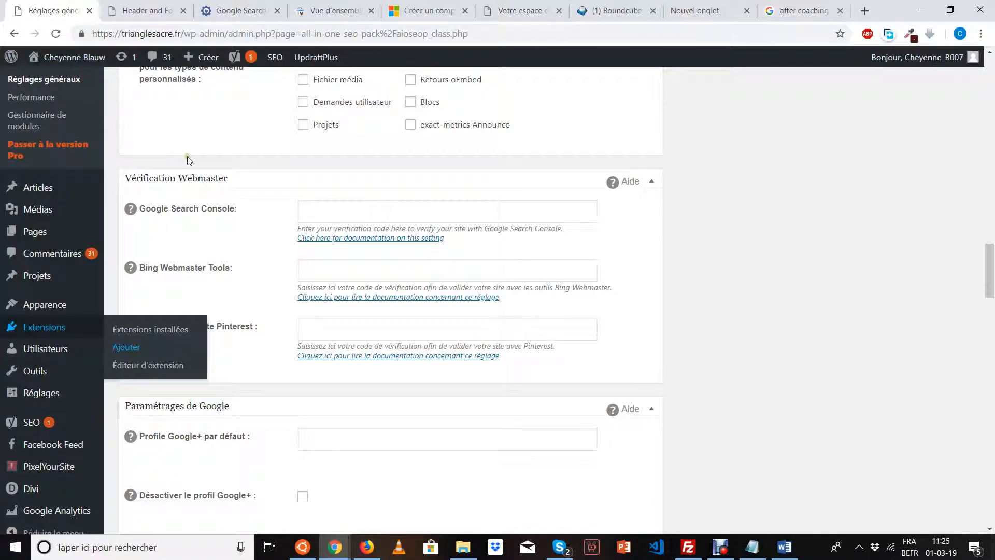
{"action": "left_click", "coordinate": [335, 214]}
{"action": "left_click", "coordinate": [310, 192]}
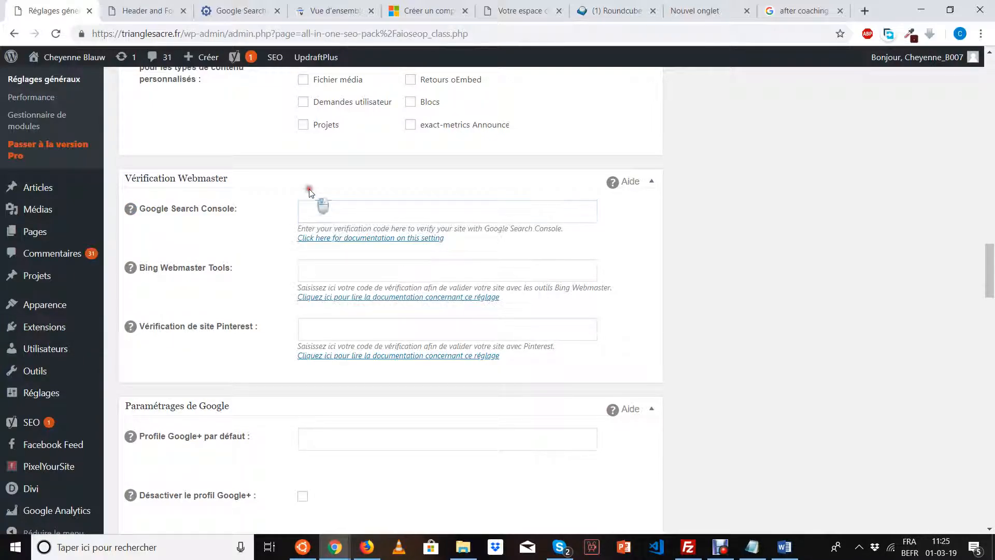
{"action": "left_click", "coordinate": [125, 5]}
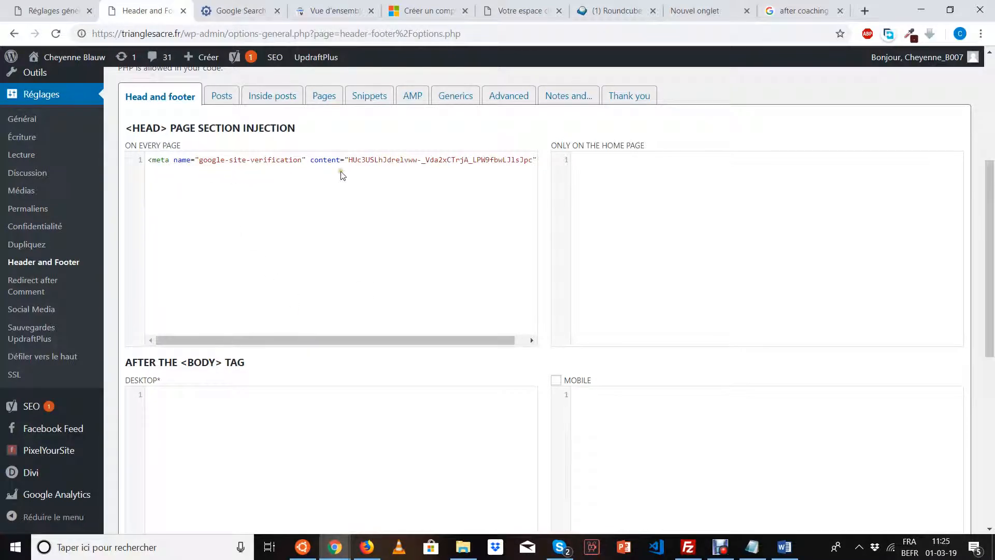
Paste the meta tag's verification code into the All in One SEO Google Search Console field.
{"action": "left_click_drag", "start_coordinate": [349, 160], "coordinate": [519, 160]}
{"action": "key", "text": "ctrl+c"}
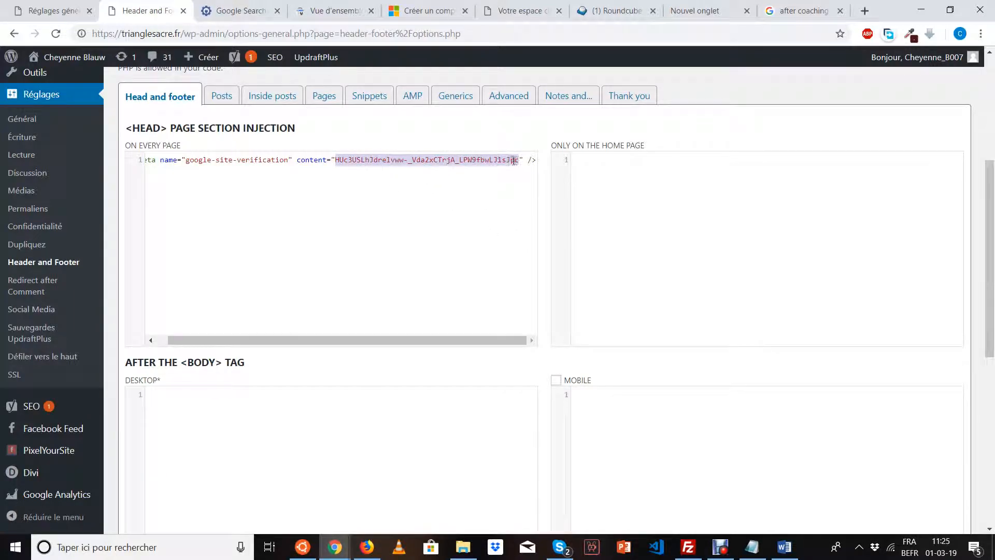
{"action": "left_click", "coordinate": [53, 11]}
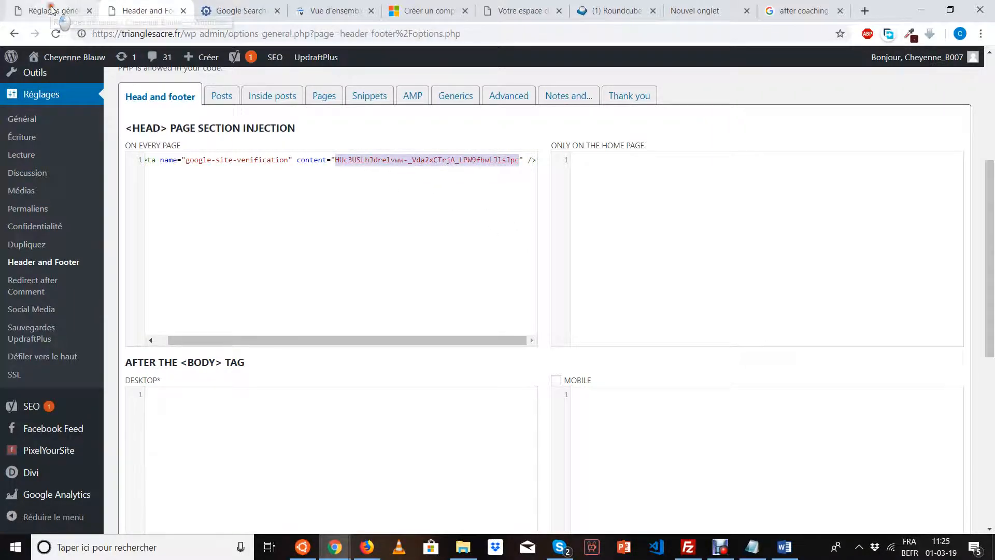
{"action": "left_click", "coordinate": [345, 212]}
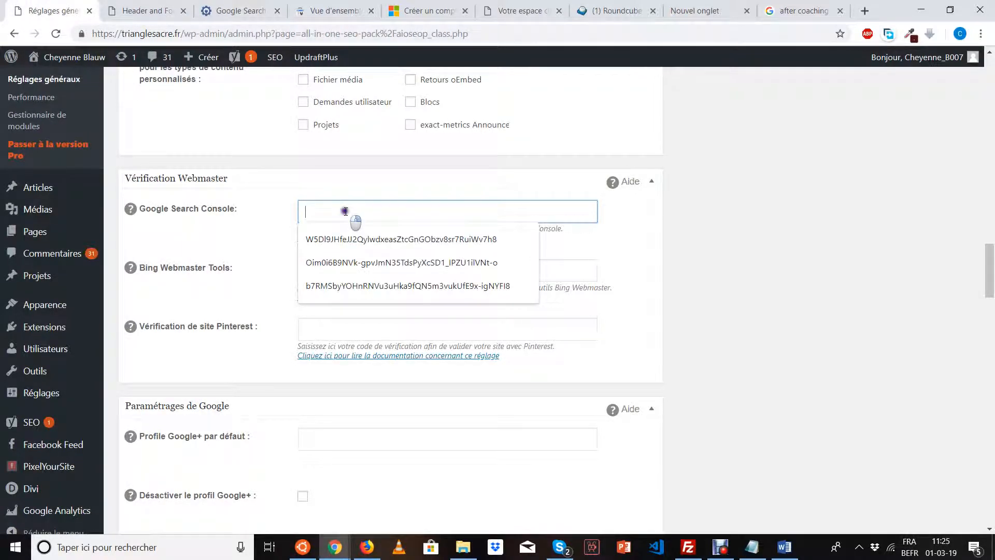
{"action": "right_click", "coordinate": [345, 213]}
{"action": "left_click", "coordinate": [394, 317]}
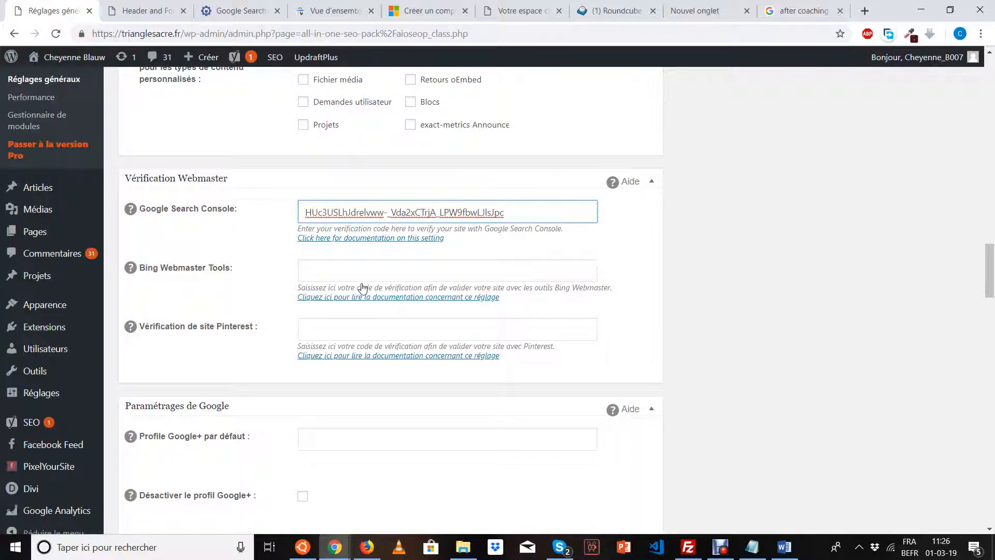
{"action": "scroll", "coordinate": [284, 311], "scroll_direction": "down", "scroll_amount": 3}
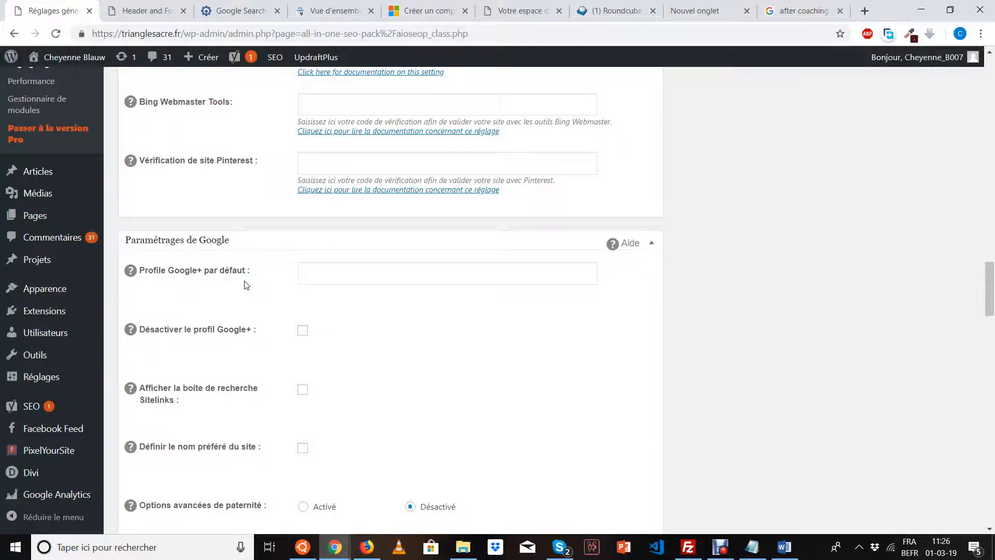
{"action": "scroll", "coordinate": [246, 284], "scroll_direction": "up", "scroll_amount": 2}
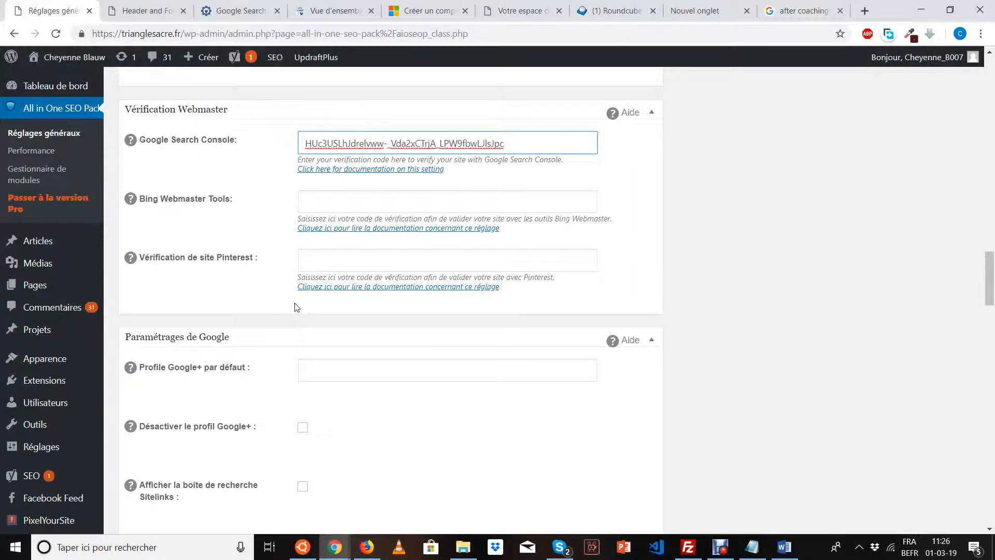
Tick Désactiver le profil Google+ and open the Google Analytics ID setup documentation in a new tab.
{"action": "scroll", "coordinate": [294, 308], "scroll_direction": "down", "scroll_amount": 3}
{"action": "left_click", "coordinate": [303, 274]}
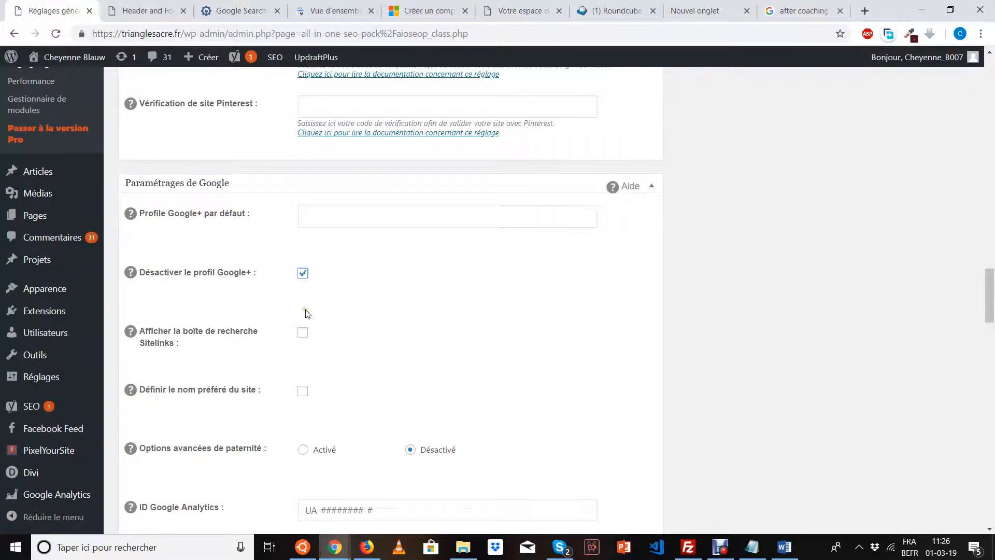
{"action": "scroll", "coordinate": [307, 314], "scroll_direction": "down", "scroll_amount": 1}
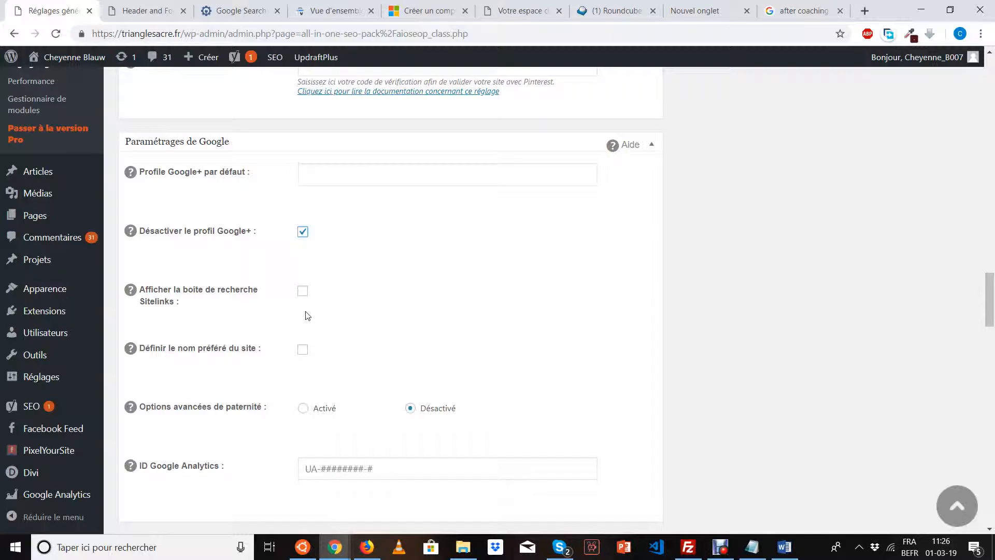
{"action": "scroll", "coordinate": [308, 315], "scroll_direction": "down", "scroll_amount": 1}
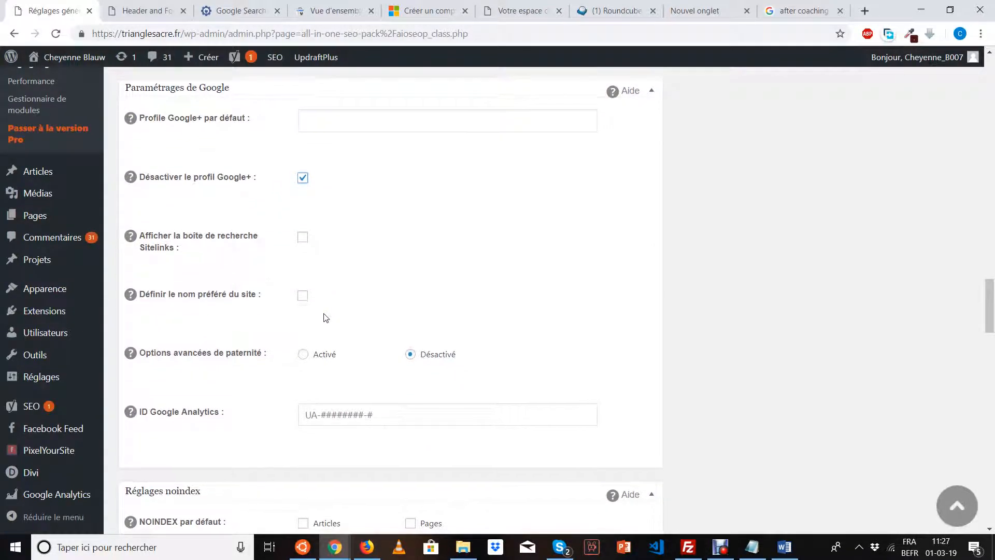
{"action": "scroll", "coordinate": [324, 317], "scroll_direction": "down", "scroll_amount": 1}
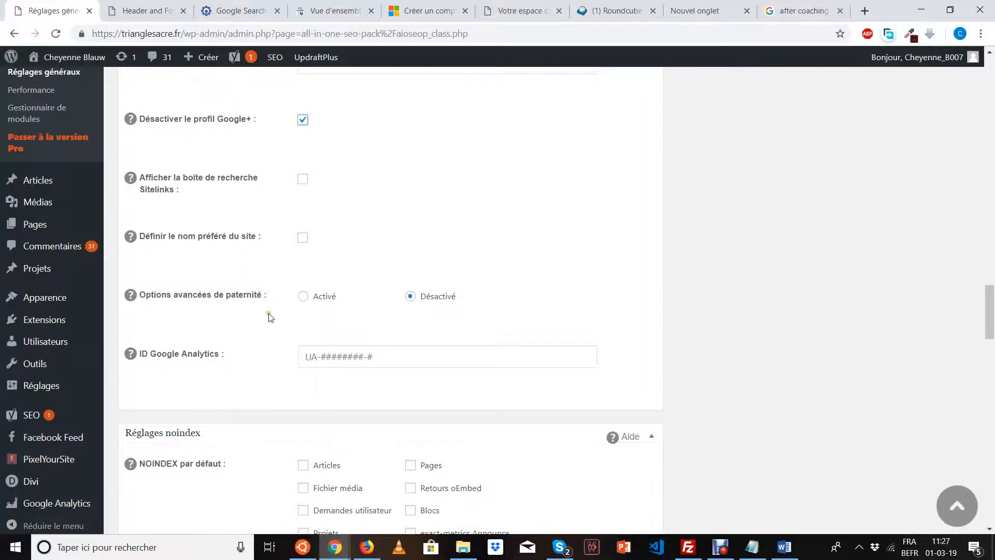
{"action": "scroll", "coordinate": [269, 318], "scroll_direction": "down", "scroll_amount": 1}
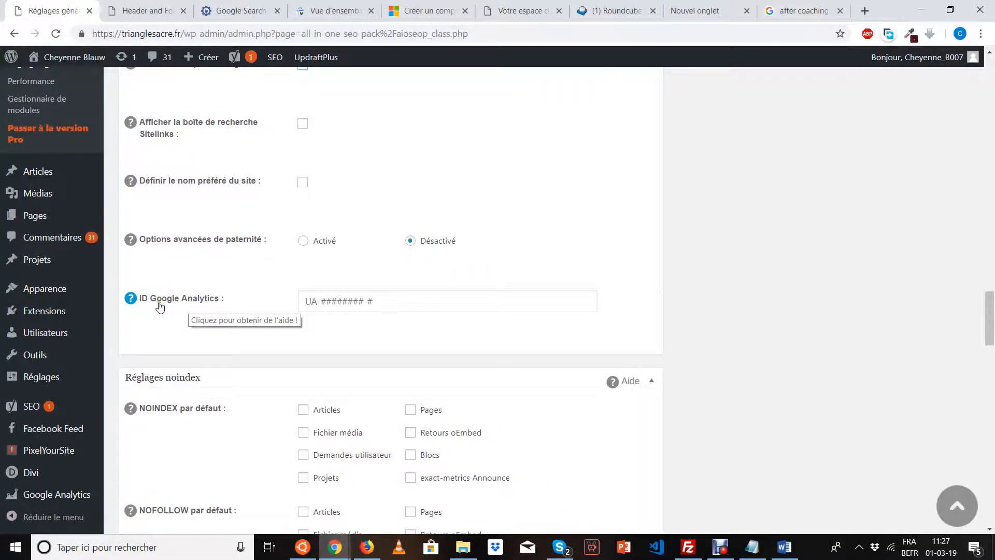
{"action": "left_click", "coordinate": [130, 300]}
{"action": "left_click", "coordinate": [383, 338]}
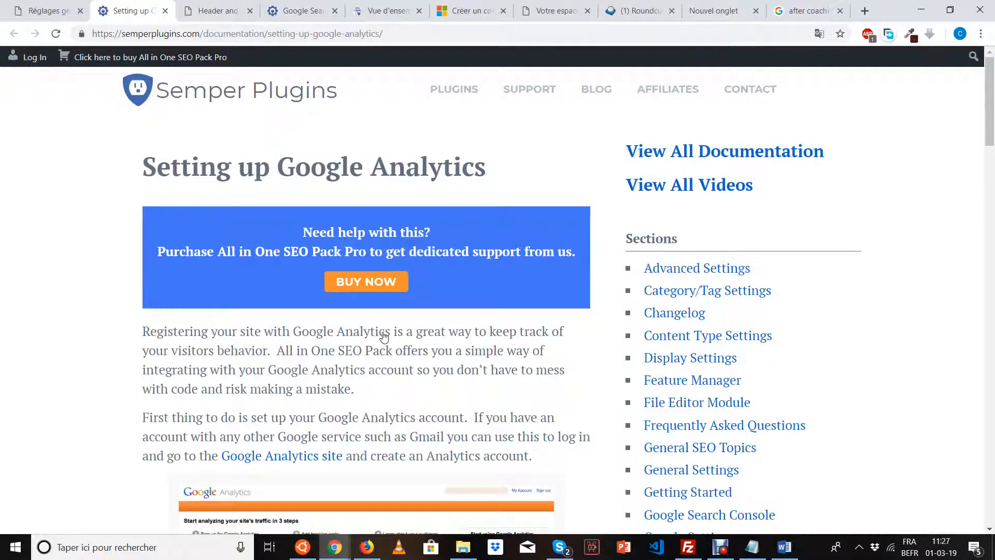
Go to Google Analytics, choose Commencer gratuitement, confirm the signed-in account, and click S'inscrire.
{"action": "scroll", "coordinate": [363, 388], "scroll_direction": "down", "scroll_amount": 2}
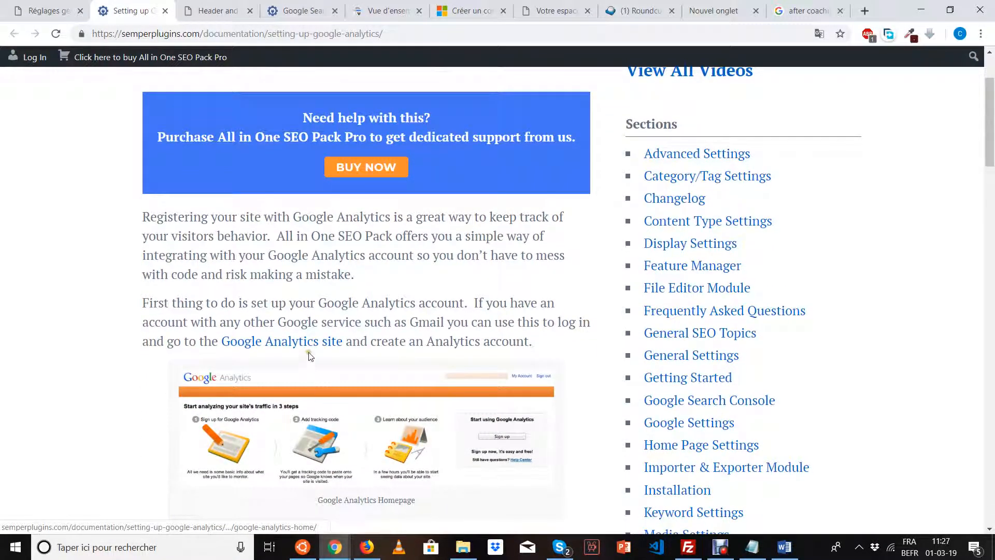
{"action": "left_click", "coordinate": [309, 344]}
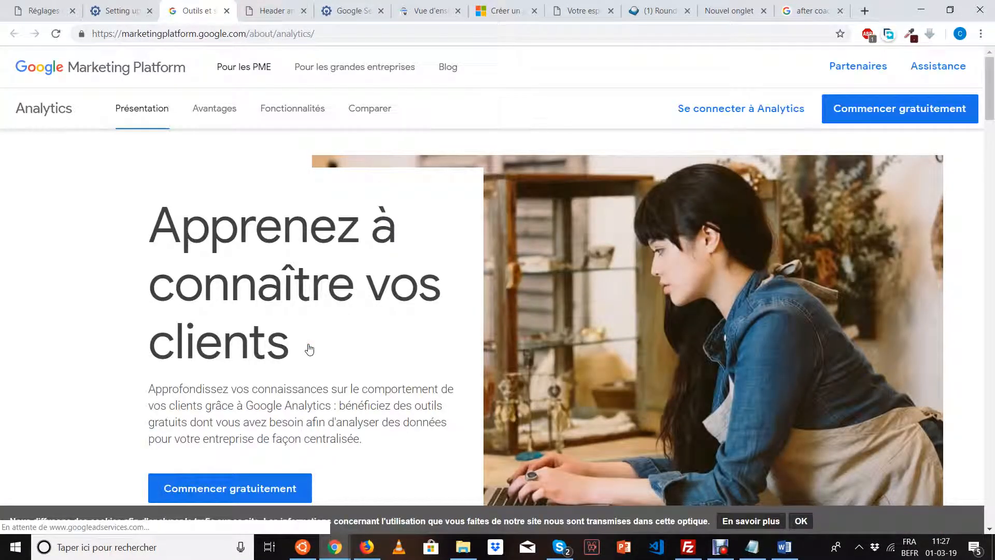
{"action": "left_click", "coordinate": [266, 491]}
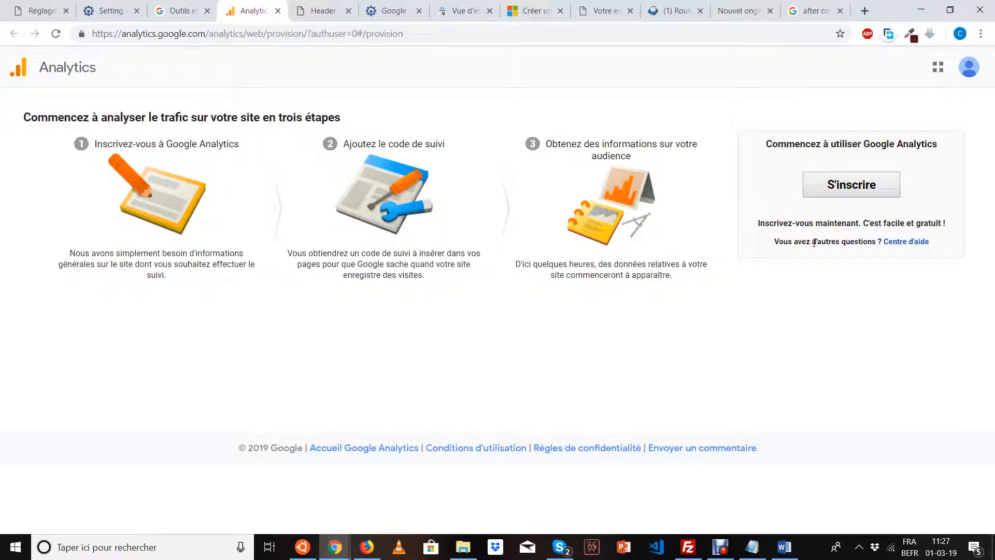
{"action": "left_click", "coordinate": [967, 70]}
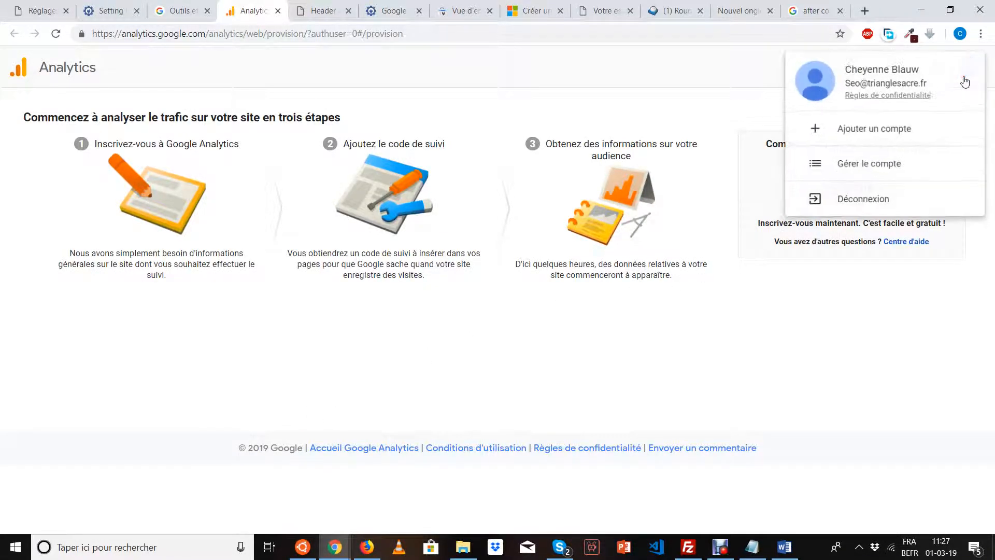
{"action": "left_click_drag", "start_coordinate": [933, 88], "coordinate": [815, 81]}
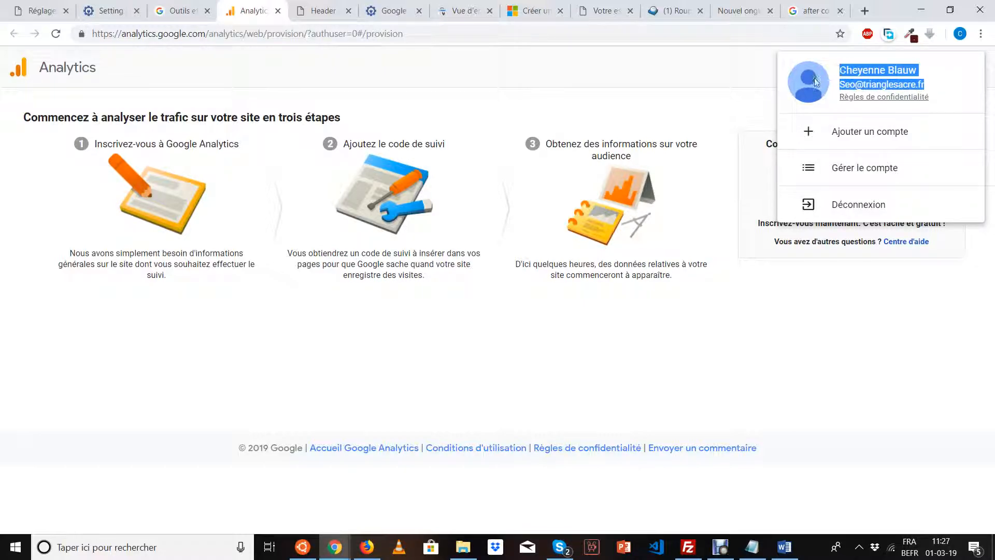
{"action": "left_click", "coordinate": [725, 100]}
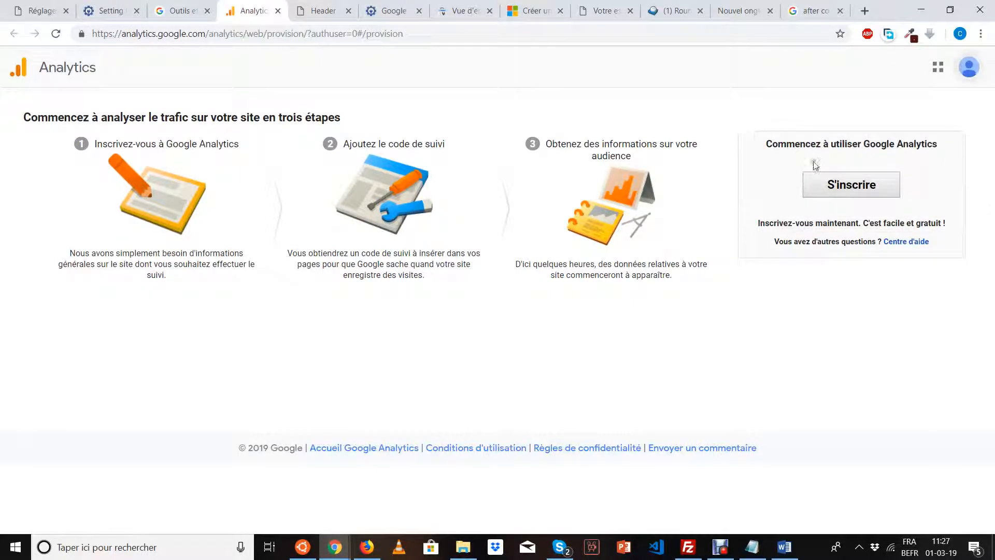
{"action": "left_click", "coordinate": [836, 185]}
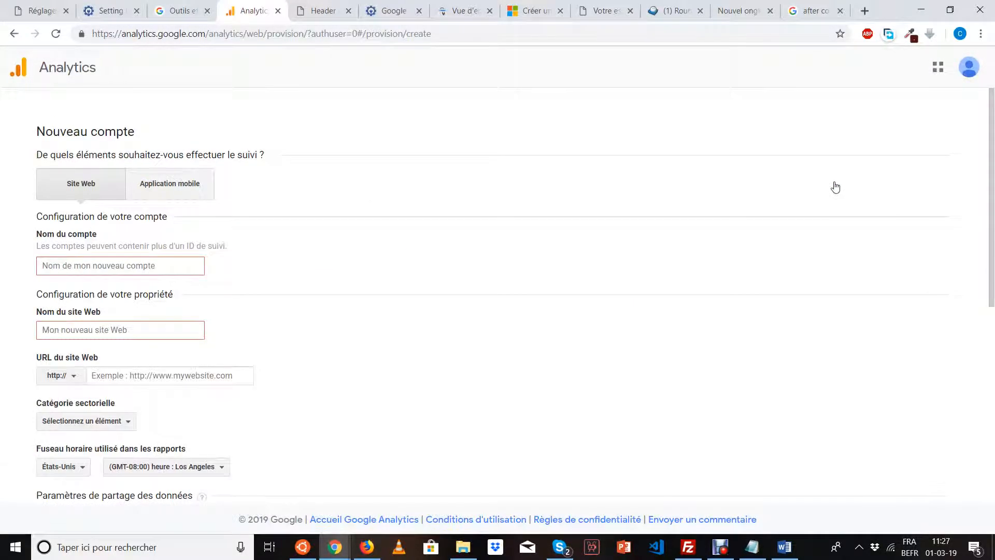
{"action": "left_click", "coordinate": [154, 269]}
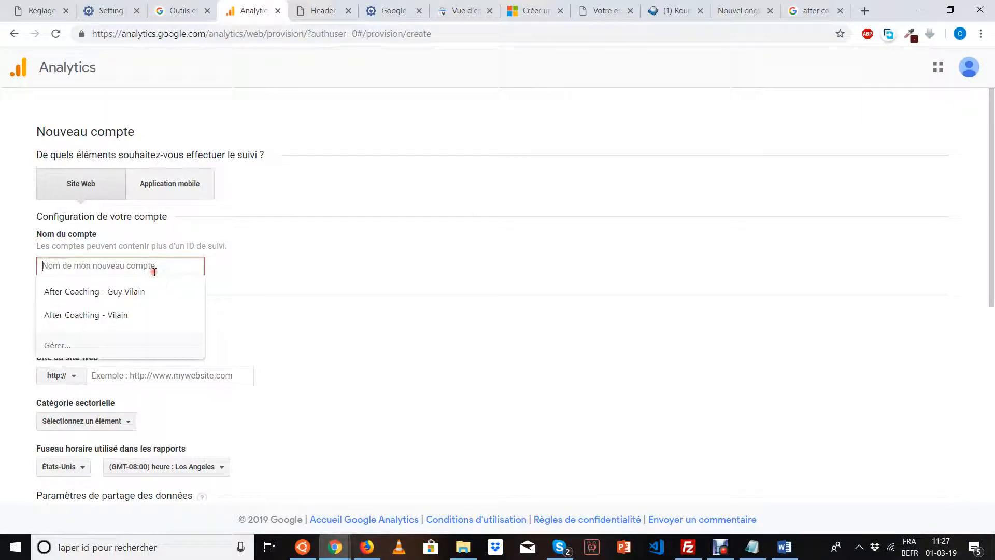
{"action": "type", "text": "cheyenne"}
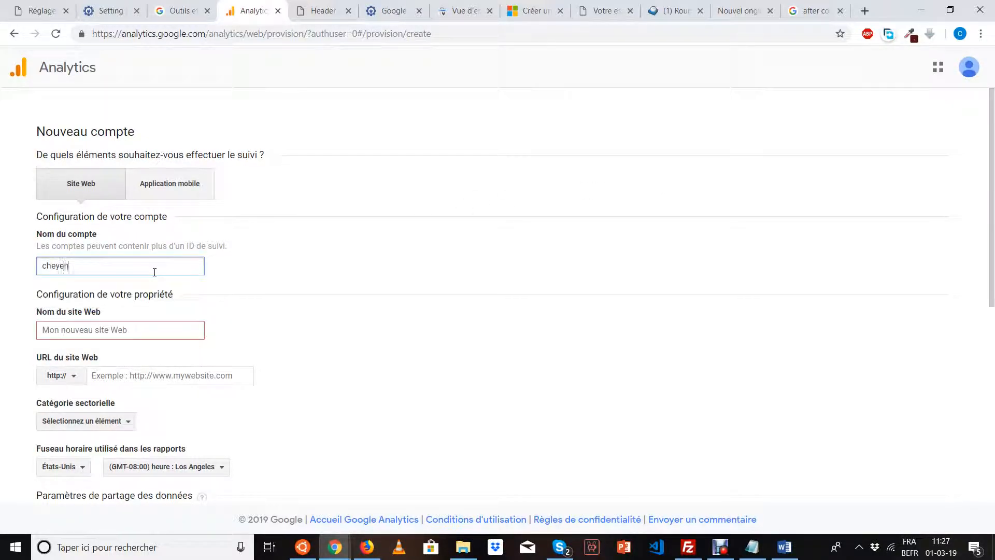
{"action": "left_click", "coordinate": [136, 326]}
{"action": "type", "text": "triangle sacré"}
{"action": "left_click", "coordinate": [78, 377]}
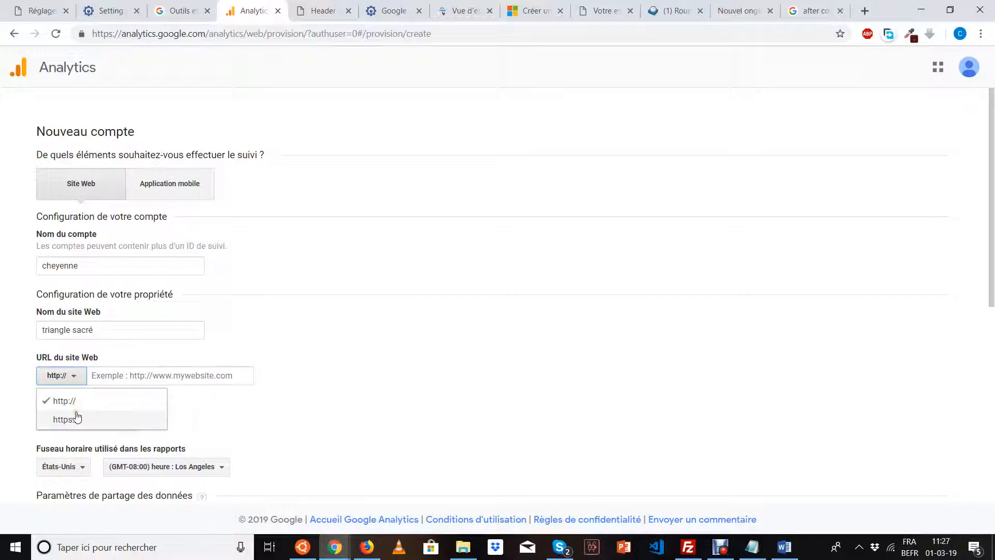
{"action": "left_click", "coordinate": [77, 418]}
{"action": "left_click", "coordinate": [137, 378]}
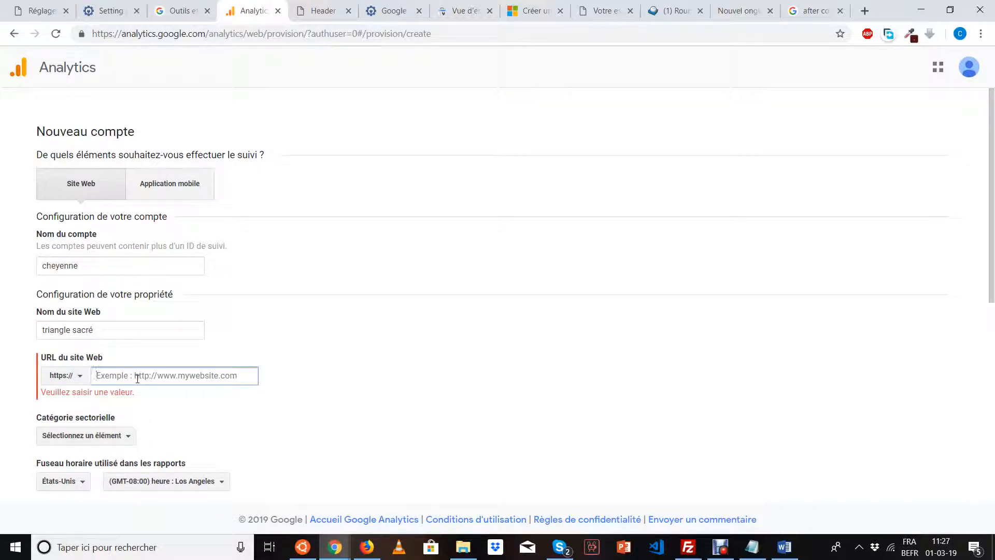
{"action": "type", "text": "trianglesacre.fr"}
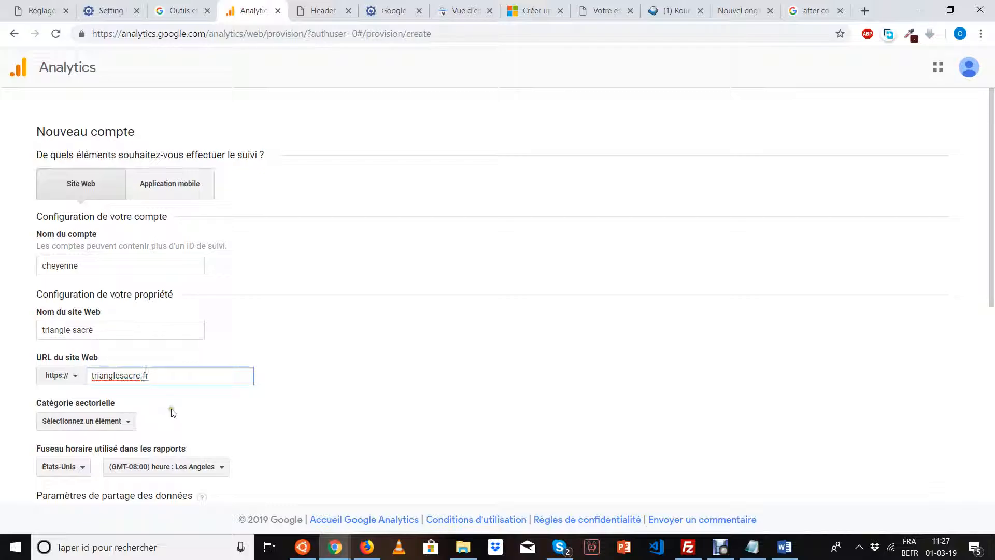
{"action": "left_click", "coordinate": [173, 413]}
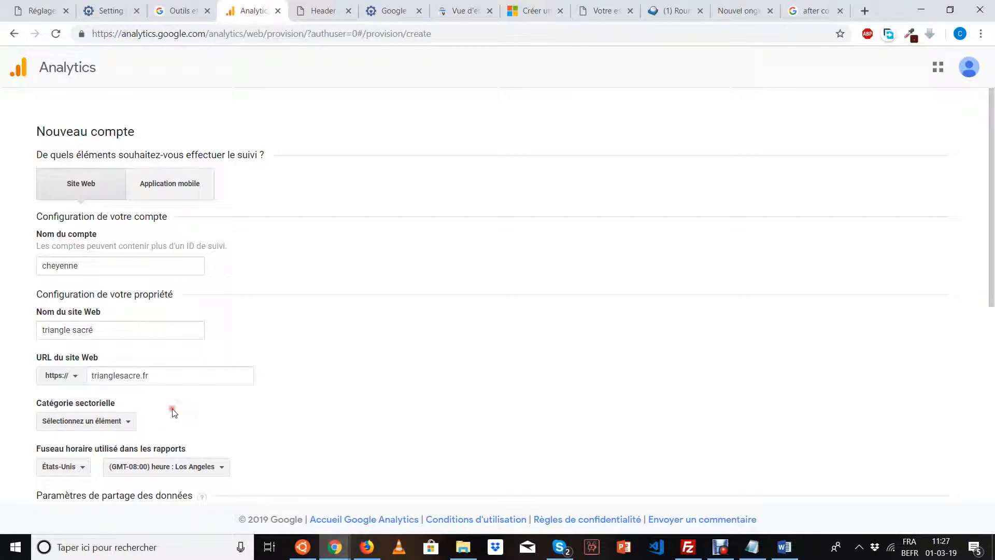
Set the industry category to Soins du corps et remise en forme.
{"action": "left_click", "coordinate": [131, 422]}
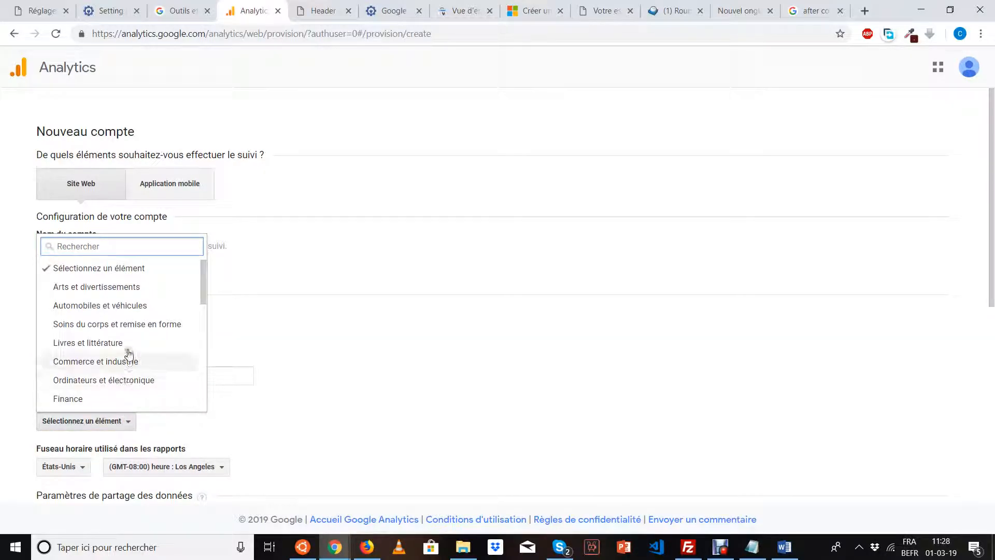
{"action": "scroll", "coordinate": [131, 347], "scroll_direction": "down", "scroll_amount": 3}
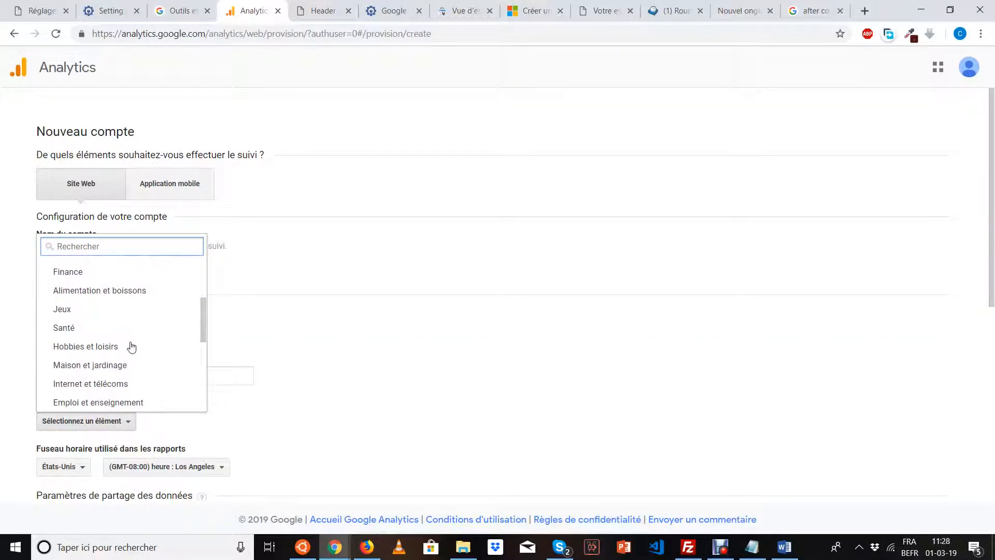
{"action": "scroll", "coordinate": [131, 347], "scroll_direction": "down", "scroll_amount": 5}
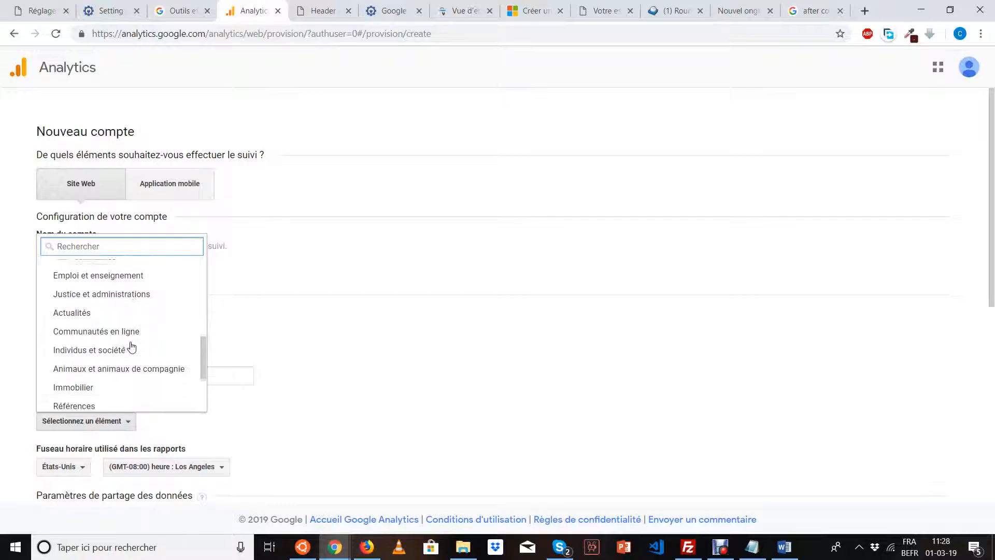
{"action": "scroll", "coordinate": [131, 346], "scroll_direction": "down", "scroll_amount": 2}
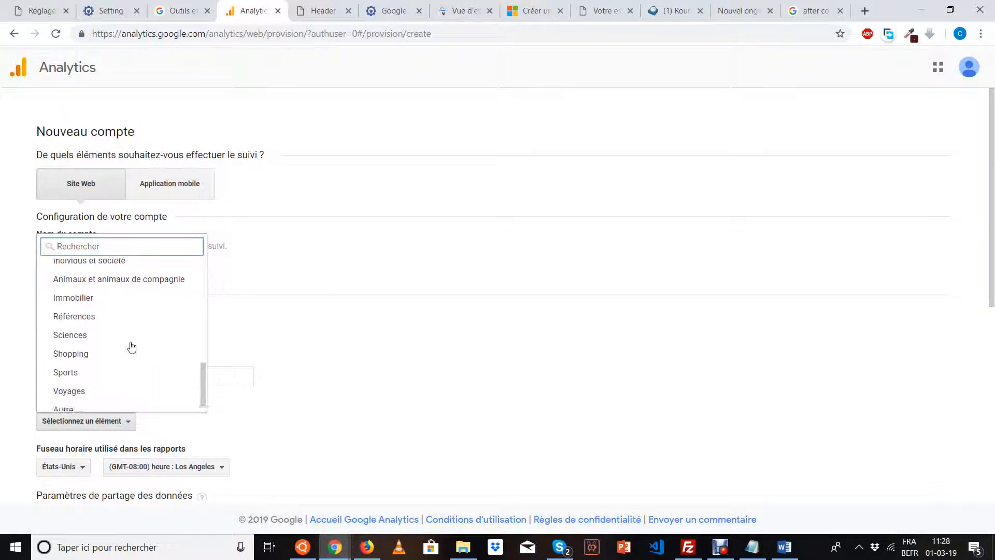
{"action": "scroll", "coordinate": [132, 347], "scroll_direction": "up", "scroll_amount": 5}
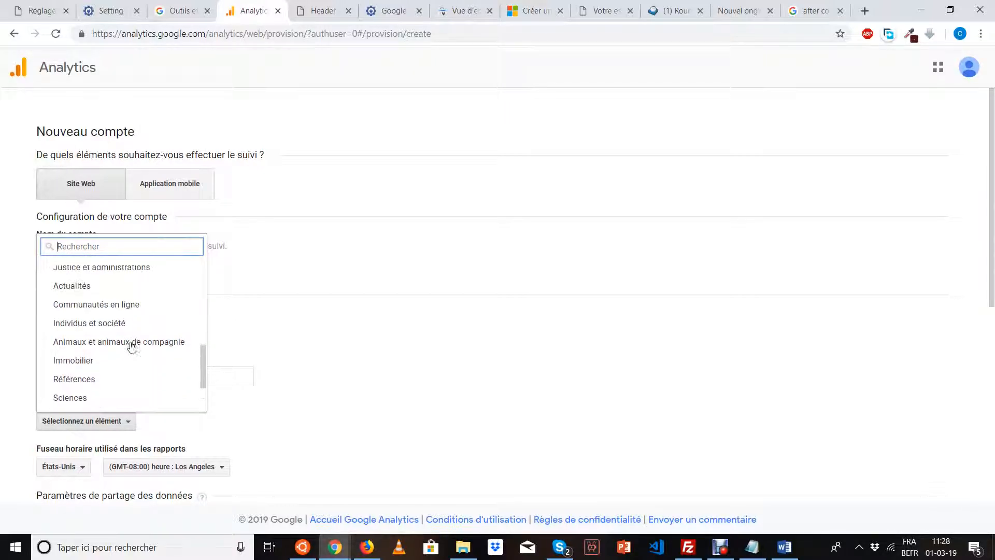
{"action": "scroll", "coordinate": [131, 347], "scroll_direction": "up", "scroll_amount": 4}
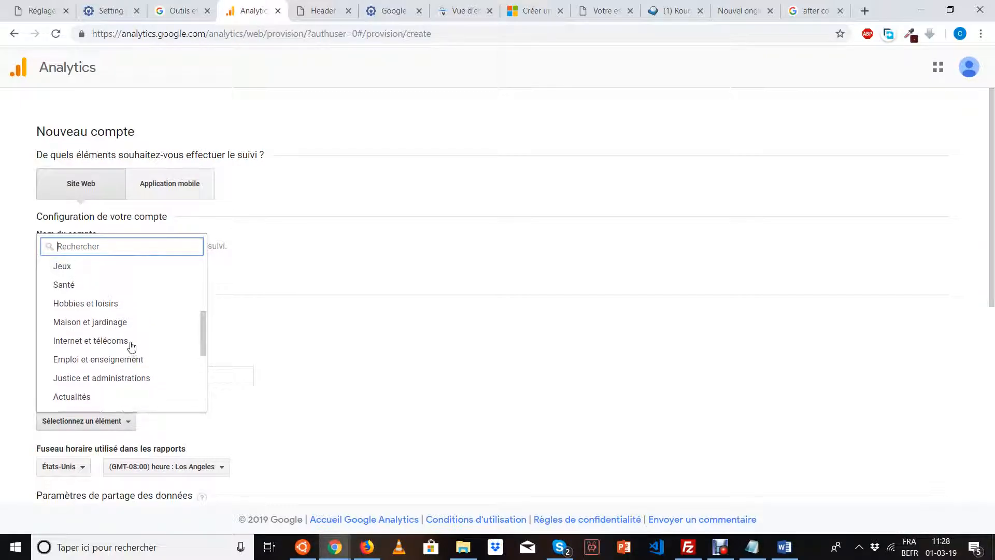
{"action": "scroll", "coordinate": [131, 347], "scroll_direction": "up", "scroll_amount": 2}
{"action": "left_click", "coordinate": [131, 347]}
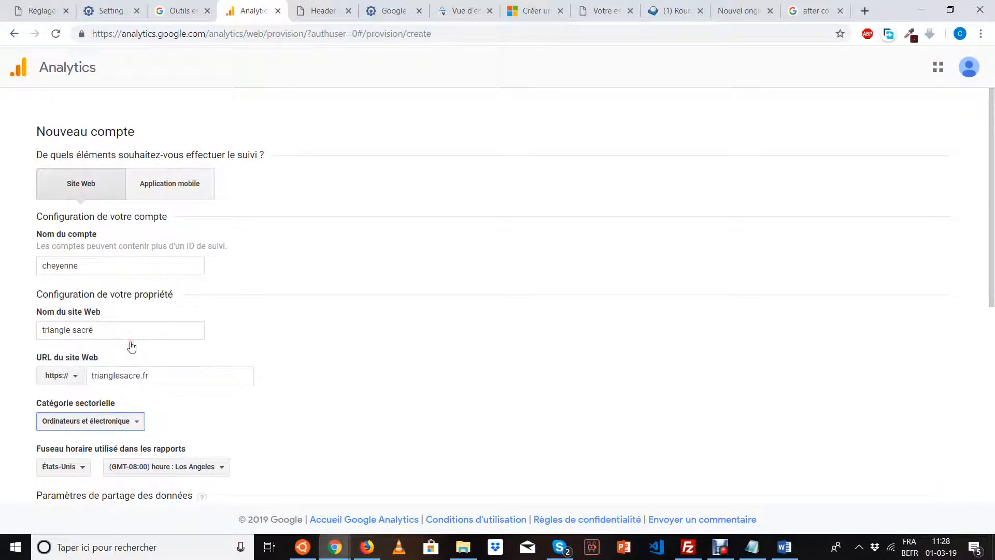
{"action": "left_click", "coordinate": [97, 424]}
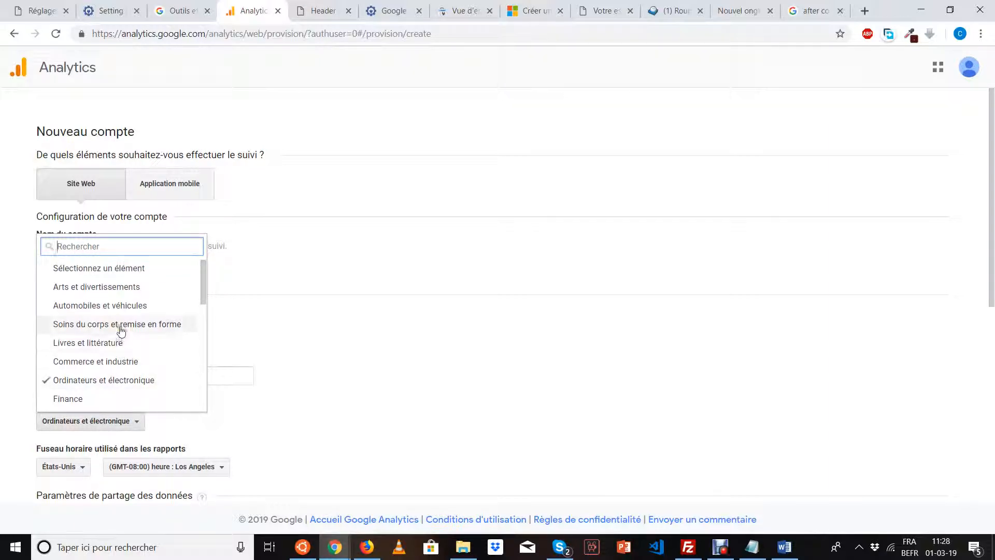
{"action": "left_click", "coordinate": [121, 325]}
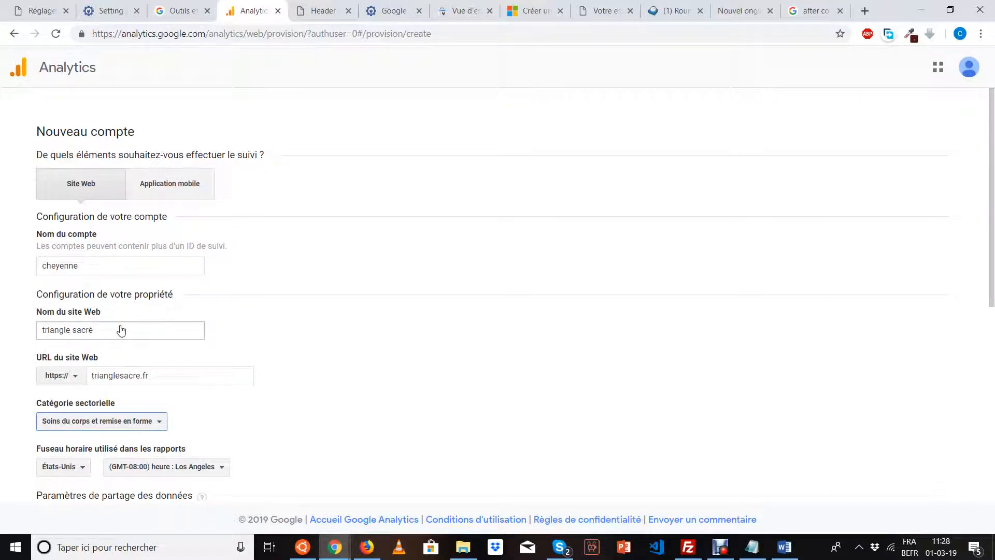
{"action": "left_click", "coordinate": [265, 387]}
Set the reporting time zone country to France (GMT+01:00).
{"action": "scroll", "coordinate": [266, 389], "scroll_direction": "down", "scroll_amount": 4}
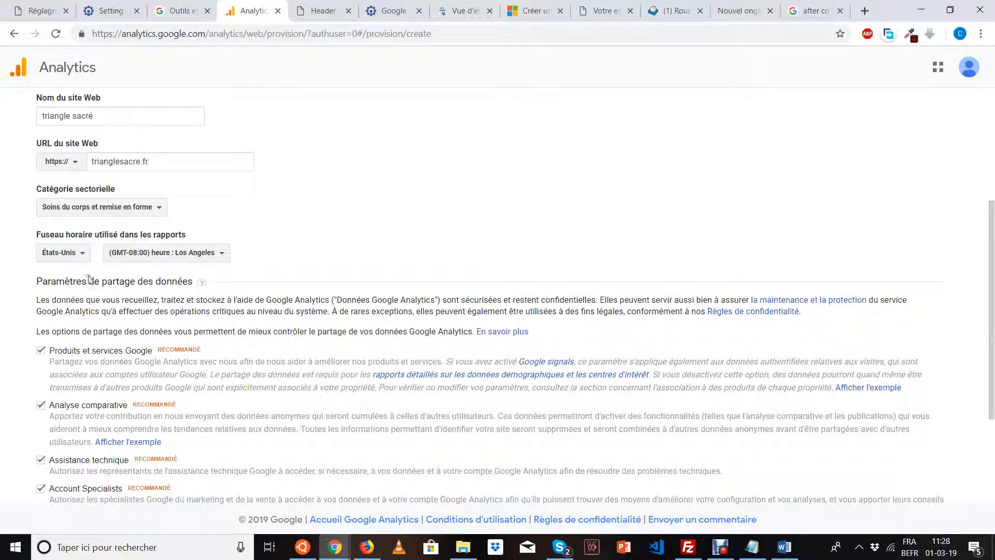
{"action": "left_click", "coordinate": [71, 253]}
{"action": "type", "text": "fra"}
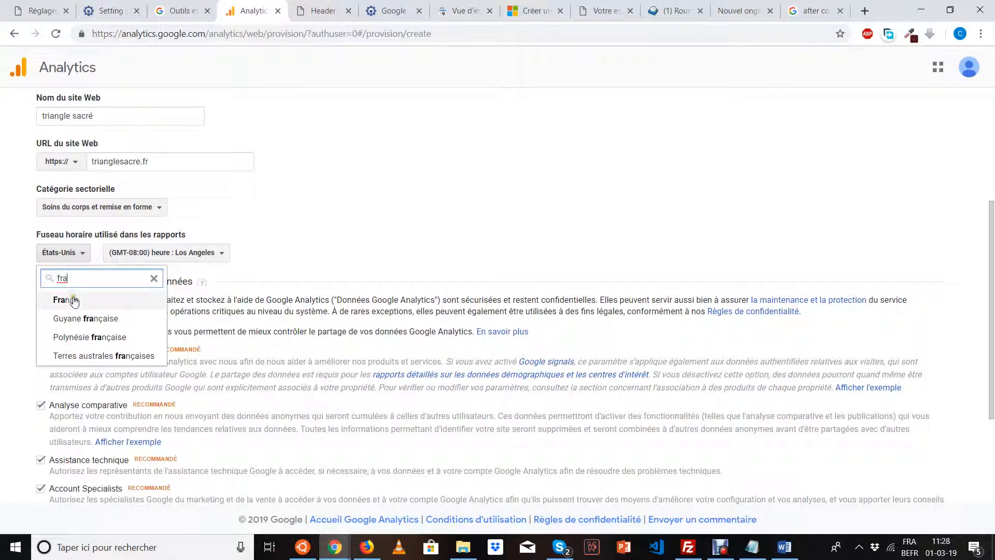
{"action": "left_click", "coordinate": [73, 299]}
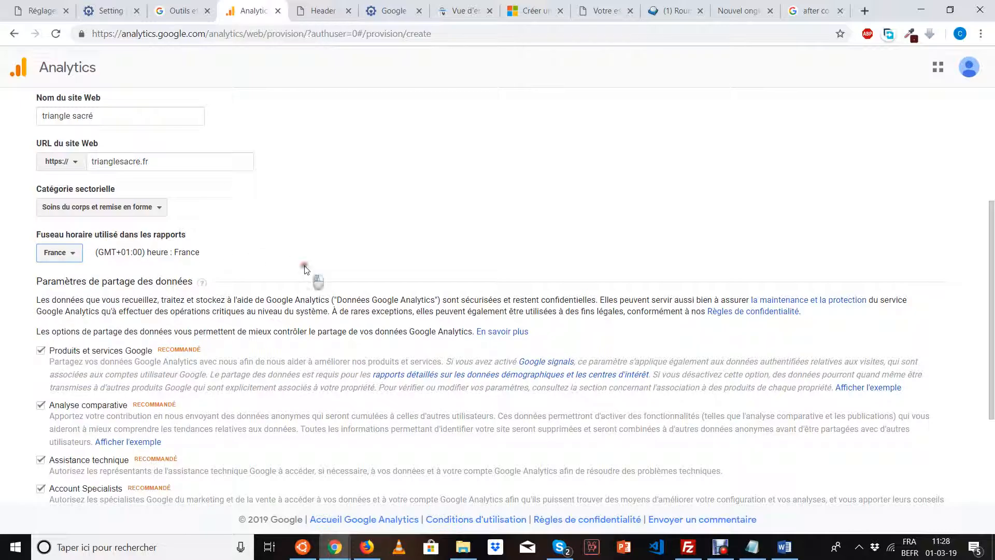
{"action": "scroll", "coordinate": [314, 278], "scroll_direction": "down", "scroll_amount": 3}
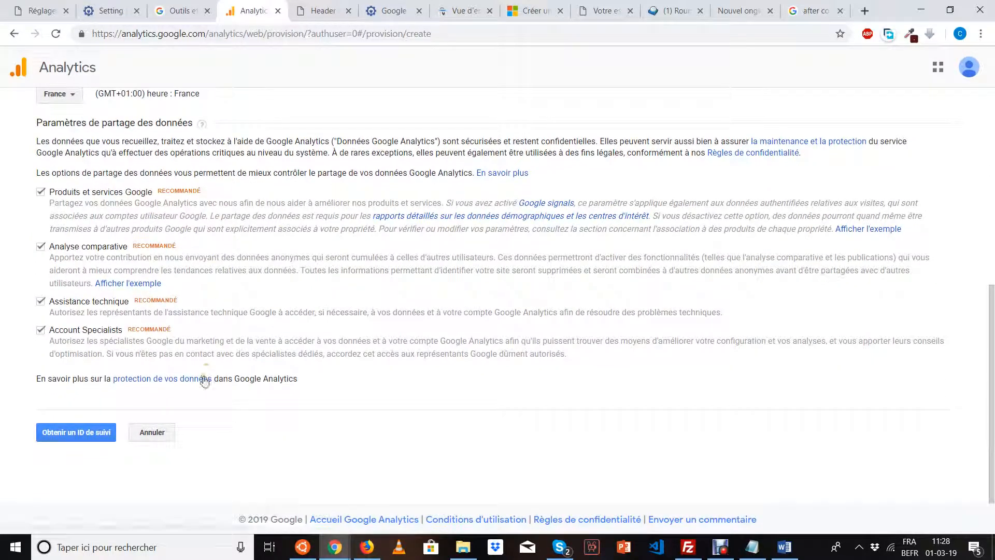
Request a tracking ID and set the terms of service country to France.
{"action": "left_click", "coordinate": [94, 435]}
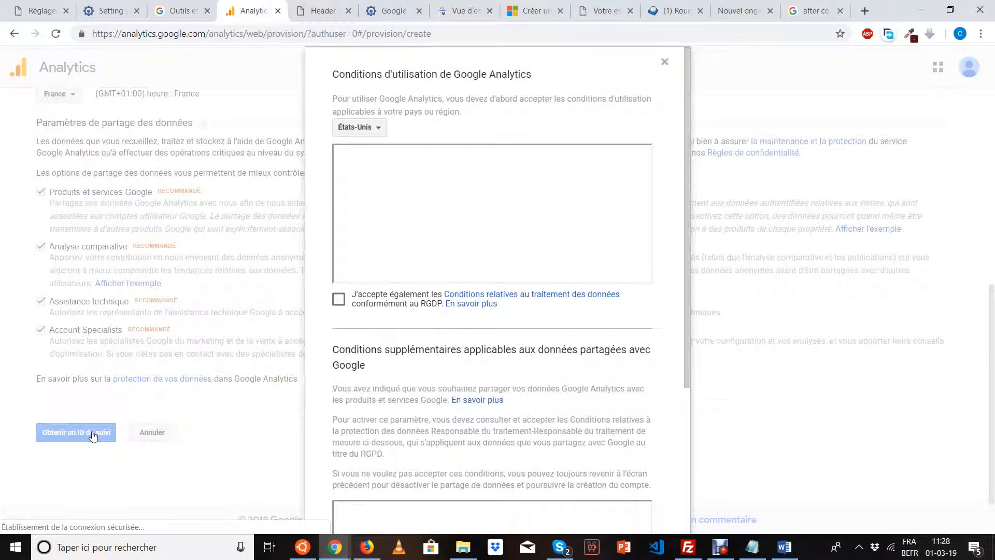
{"action": "left_click", "coordinate": [340, 301]}
{"action": "scroll", "coordinate": [347, 331], "scroll_direction": "down", "scroll_amount": 1}
{"action": "scroll", "coordinate": [346, 335], "scroll_direction": "up", "scroll_amount": 1}
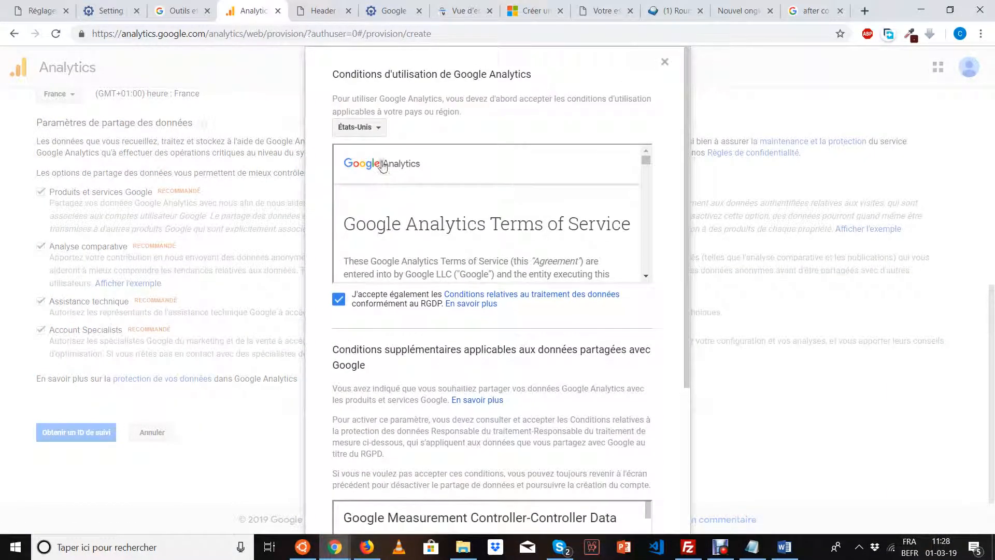
{"action": "left_click", "coordinate": [384, 129]}
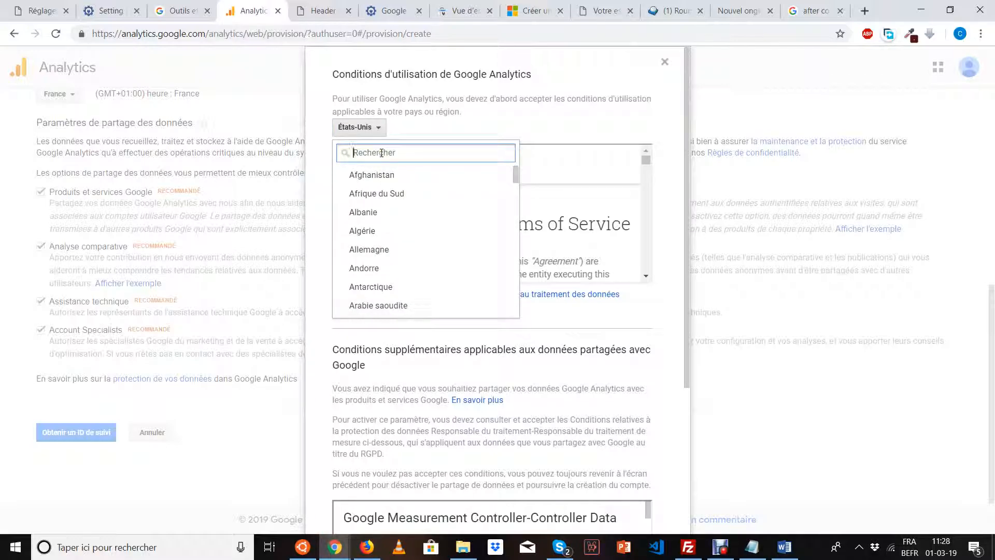
{"action": "type", "text": "fra"}
{"action": "left_click", "coordinate": [373, 177]}
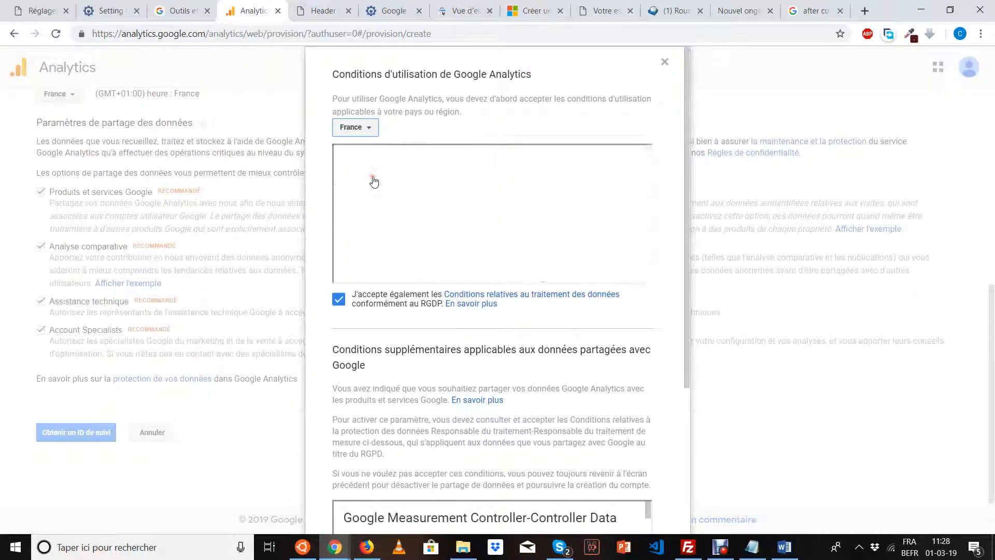
Tick both data consent boxes, click J'accepte, and dismiss the mobile app promotion with NON, MERCI.
{"action": "scroll", "coordinate": [358, 277], "scroll_direction": "down", "scroll_amount": 3}
{"action": "scroll", "coordinate": [371, 285], "scroll_direction": "down", "scroll_amount": 2}
{"action": "scroll", "coordinate": [372, 375], "scroll_direction": "down", "scroll_amount": 2}
{"action": "left_click", "coordinate": [339, 452]}
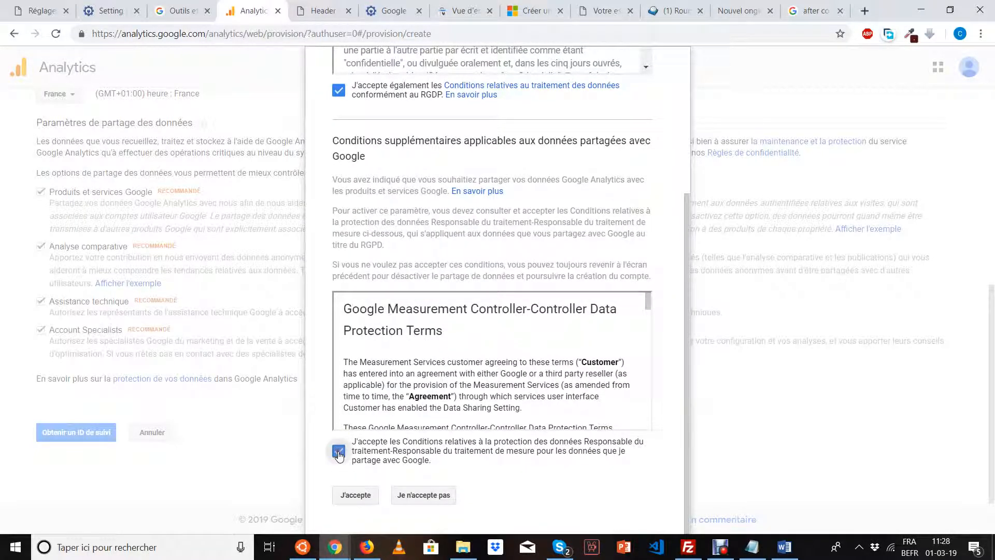
{"action": "left_click", "coordinate": [355, 494]}
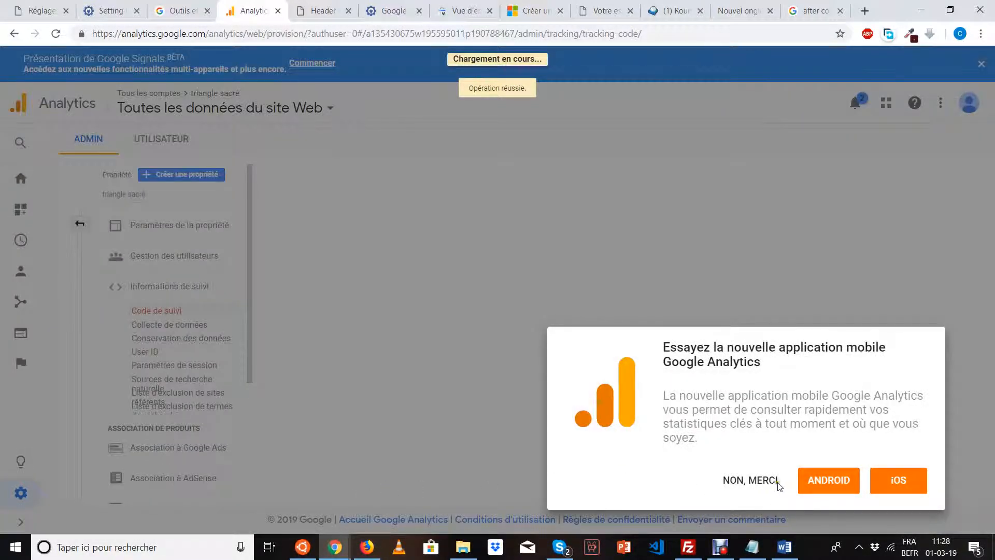
{"action": "left_click", "coordinate": [755, 484]}
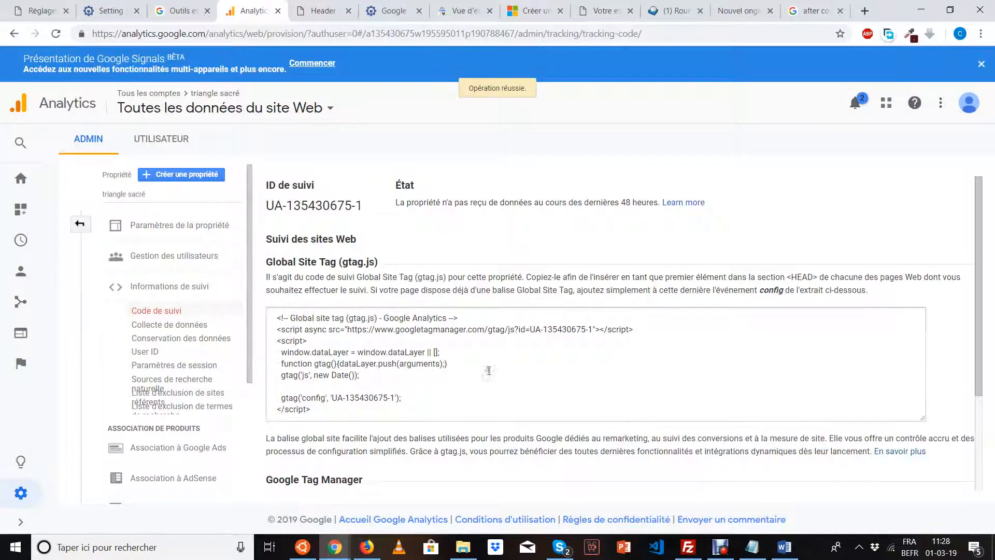
{"action": "triple_click", "coordinate": [322, 207]}
{"action": "key", "text": "ctrl+c"}
{"action": "right_click", "coordinate": [329, 207]}
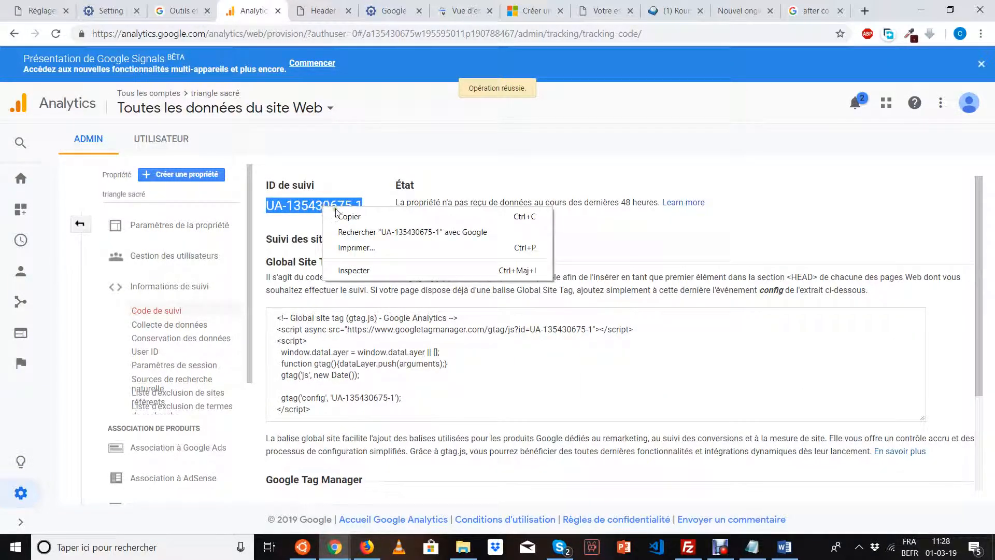
{"action": "left_click", "coordinate": [340, 215]}
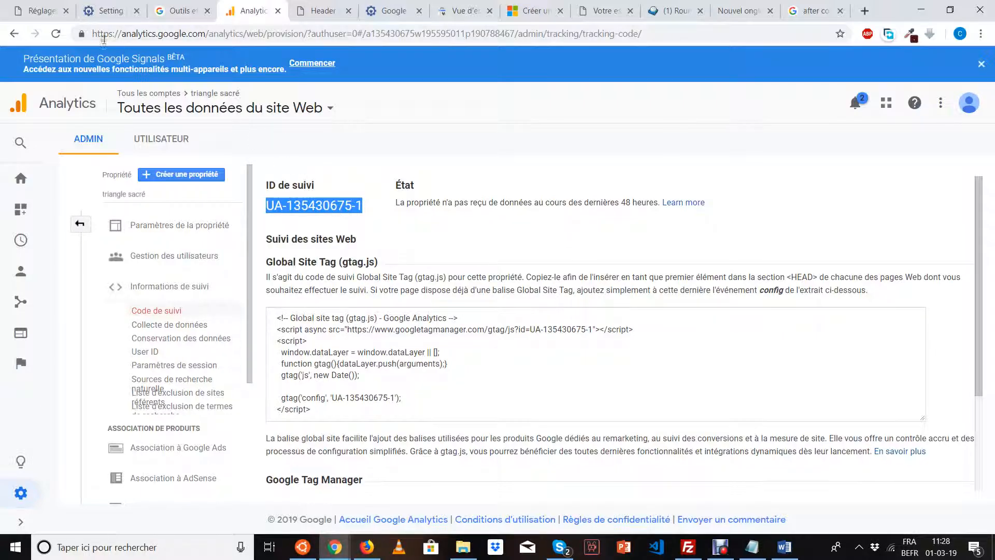
{"action": "left_click", "coordinate": [36, 10]}
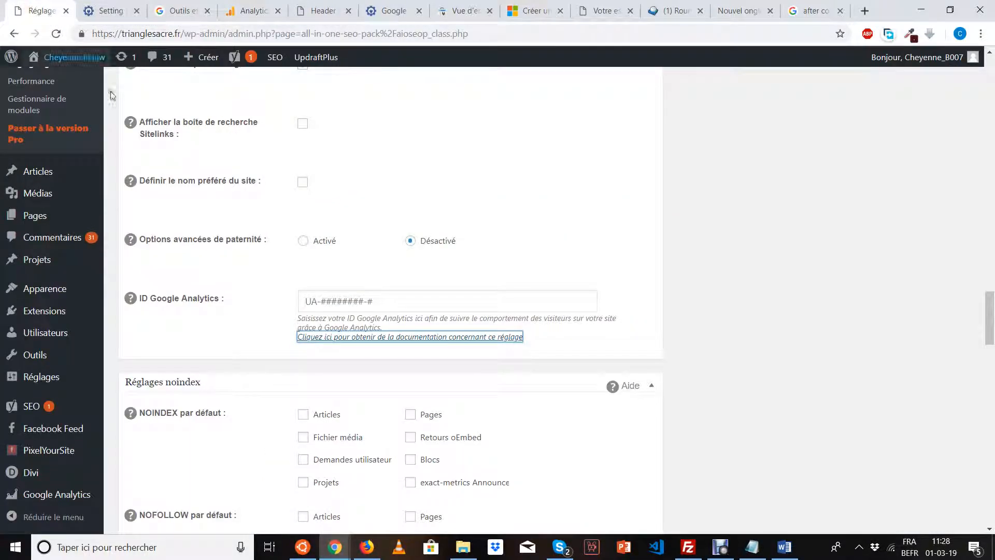
{"action": "left_click", "coordinate": [309, 302]}
{"action": "right_click", "coordinate": [307, 303]}
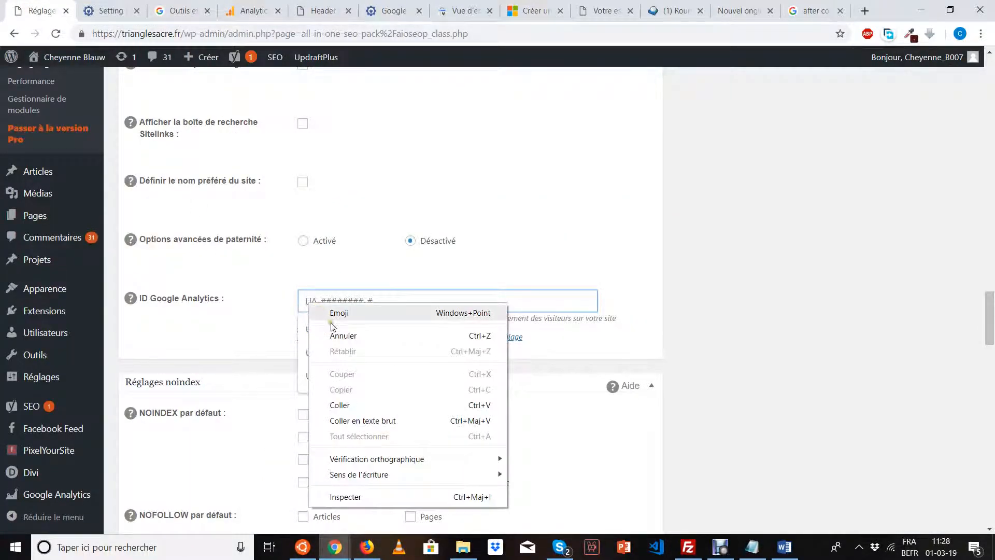
{"action": "left_click", "coordinate": [342, 405]}
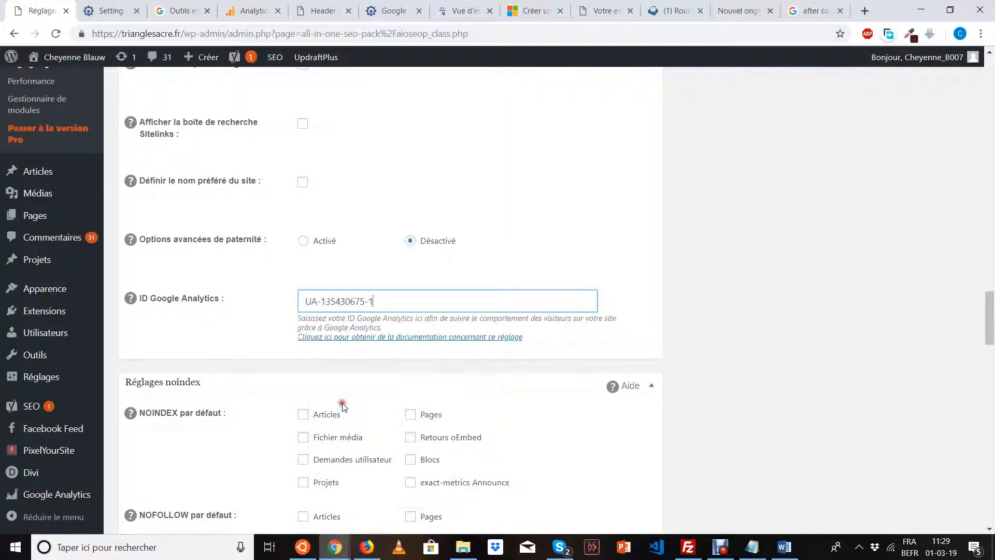
{"action": "left_click", "coordinate": [243, 15]}
{"action": "scroll", "coordinate": [351, 313], "scroll_direction": "down", "scroll_amount": 1}
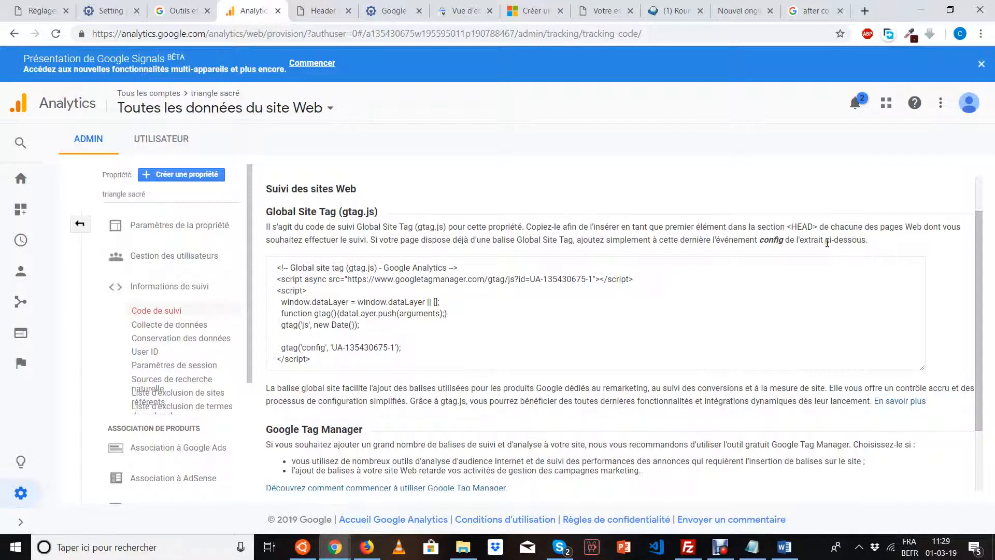
Paste the gtag.js snippet below the verification meta tag in the every-page head and save.
{"action": "left_click", "coordinate": [321, 359]}
{"action": "left_click_drag", "start_coordinate": [321, 359], "coordinate": [274, 263]}
{"action": "key", "text": "ctrl+c"}
{"action": "right_click", "coordinate": [288, 277]}
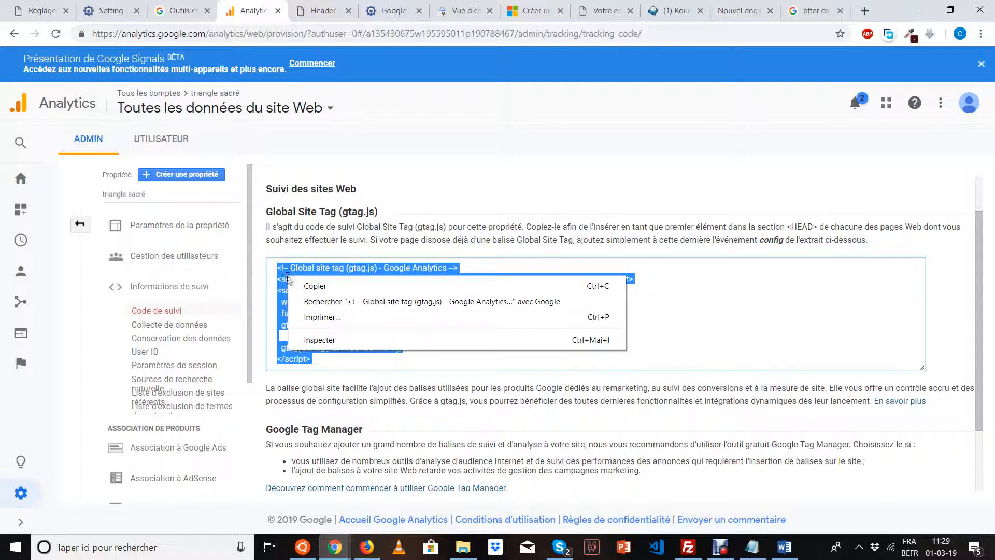
{"action": "left_click", "coordinate": [298, 285]}
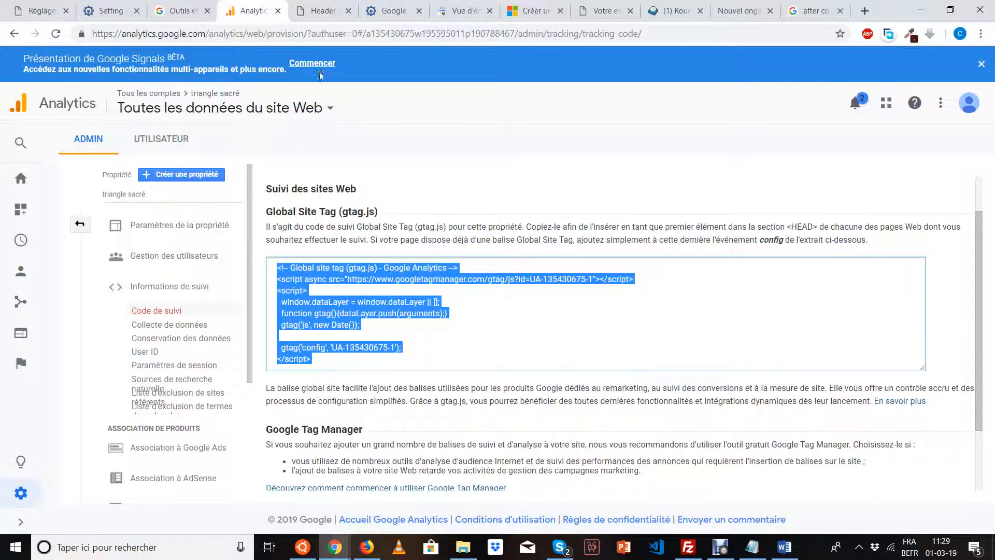
{"action": "left_click", "coordinate": [317, 11]}
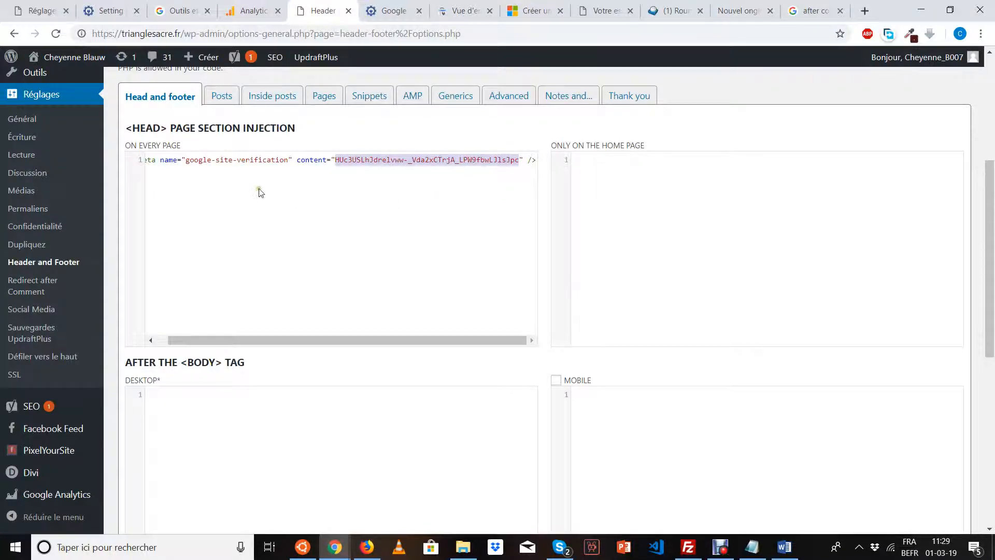
{"action": "left_click", "coordinate": [215, 161]}
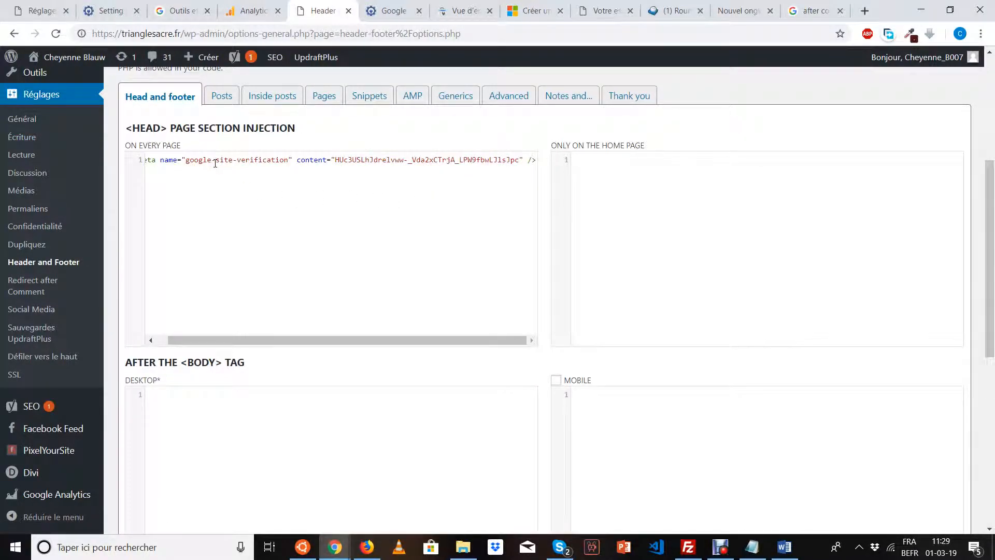
{"action": "key", "text": "Return"}
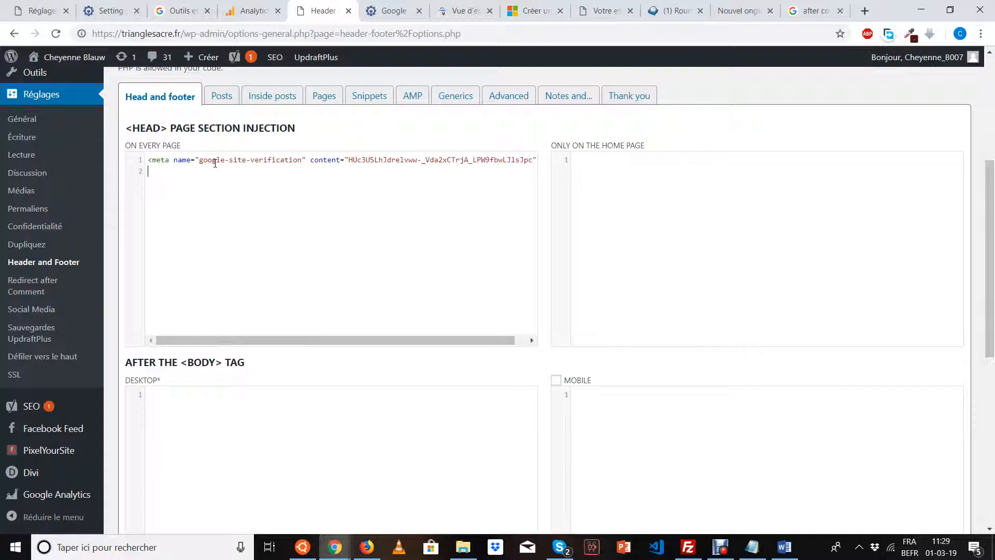
{"action": "key", "text": "ctrl+v"}
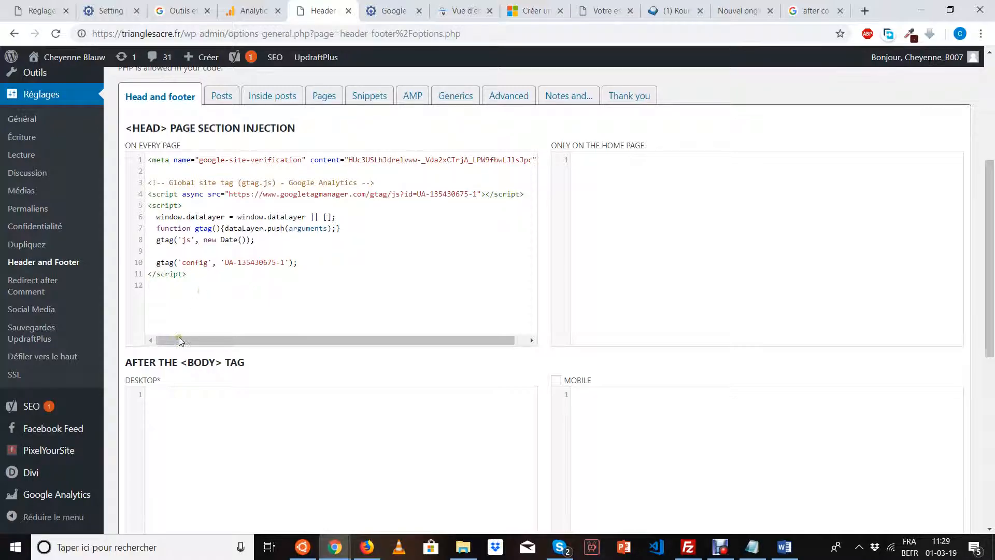
{"action": "mouse_move", "coordinate": [57, 497]}
{"action": "scroll", "coordinate": [185, 330], "scroll_direction": "down", "scroll_amount": 6}
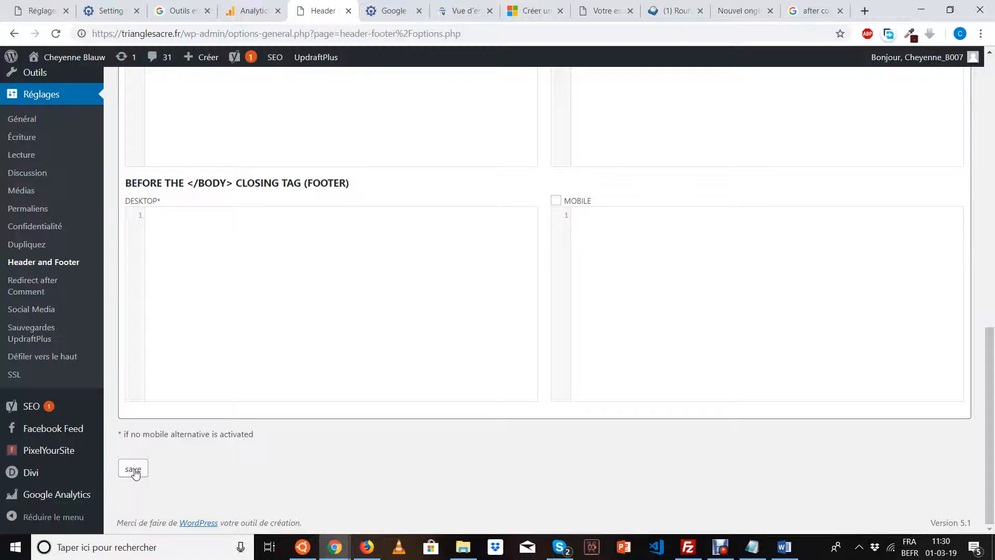
{"action": "left_click", "coordinate": [134, 470]}
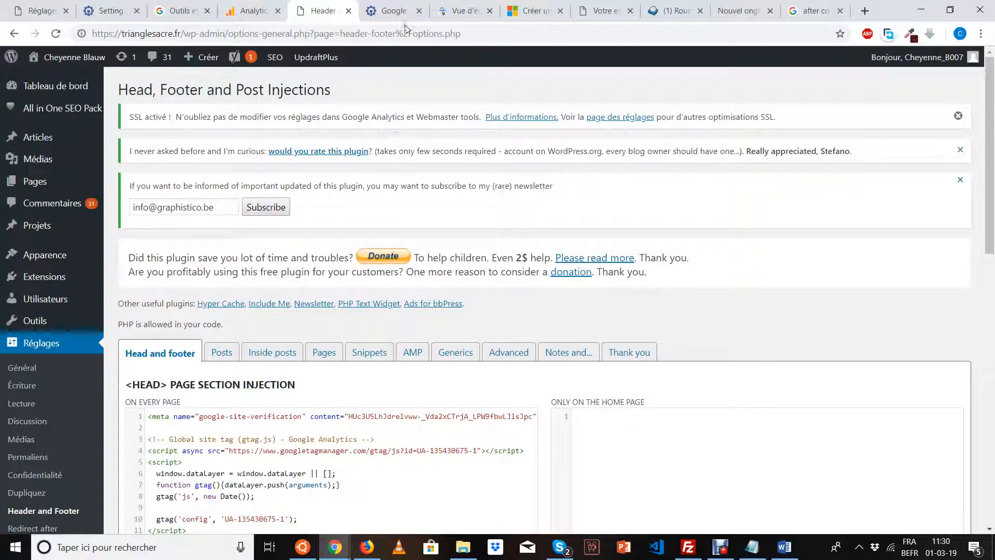
Close the Semper Plugins guide tab, check Analytics notifications, then close the Analytics tab.
{"action": "left_click", "coordinate": [396, 10]}
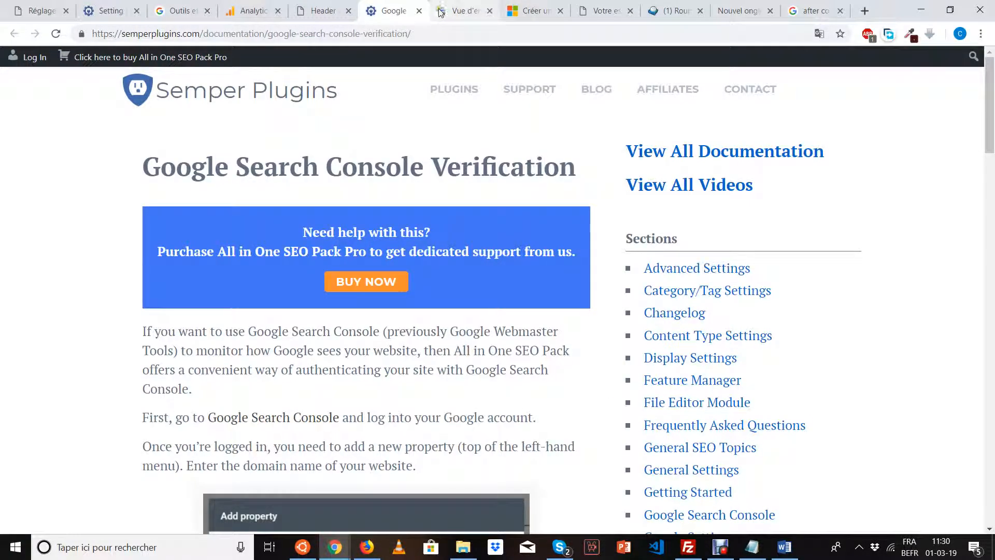
{"action": "left_click", "coordinate": [419, 10]}
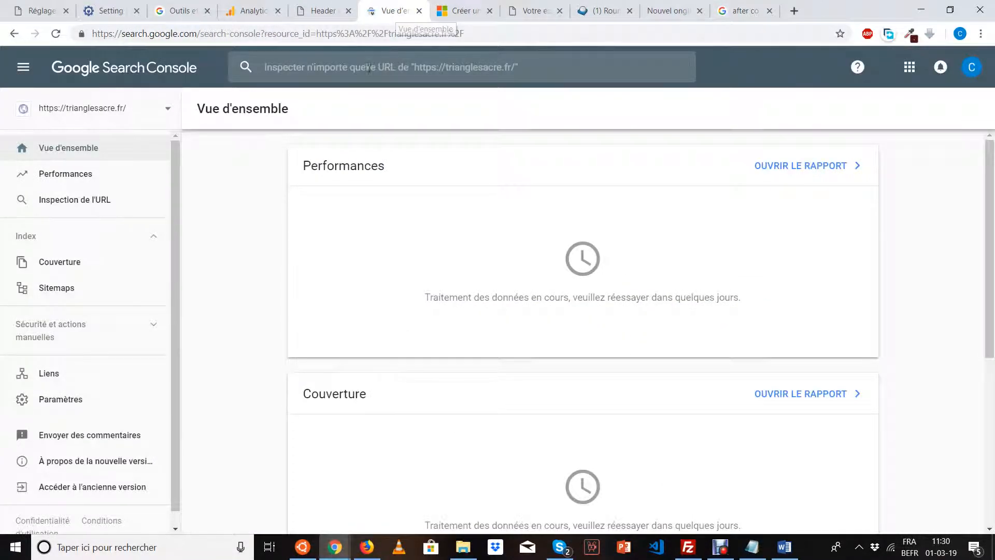
{"action": "left_click", "coordinate": [272, 11]}
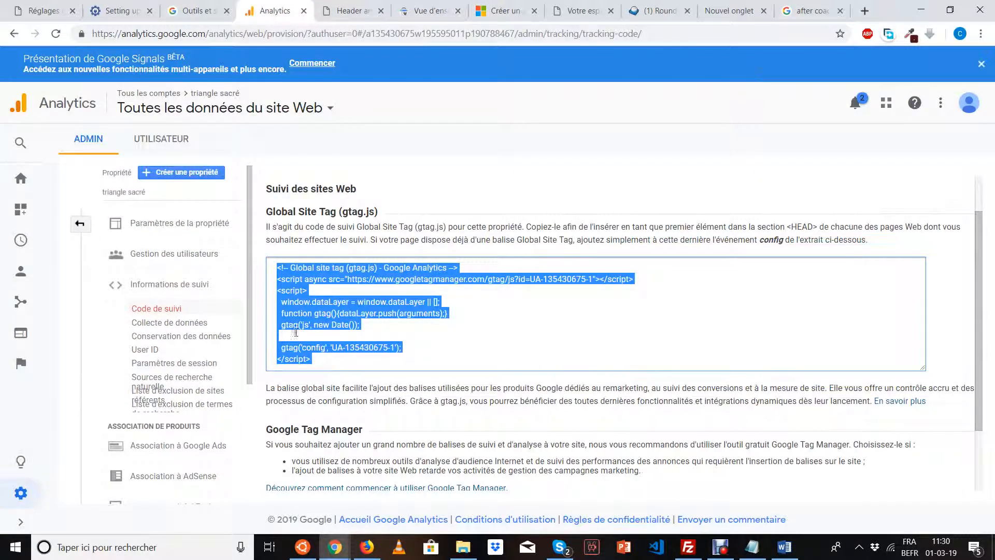
{"action": "scroll", "coordinate": [313, 388], "scroll_direction": "down", "scroll_amount": 2}
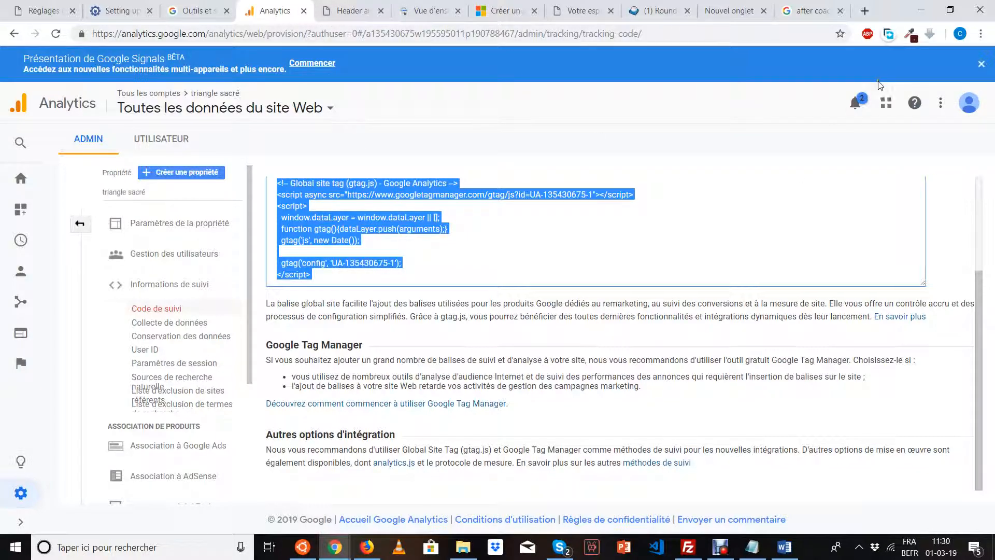
{"action": "left_click", "coordinate": [854, 106]}
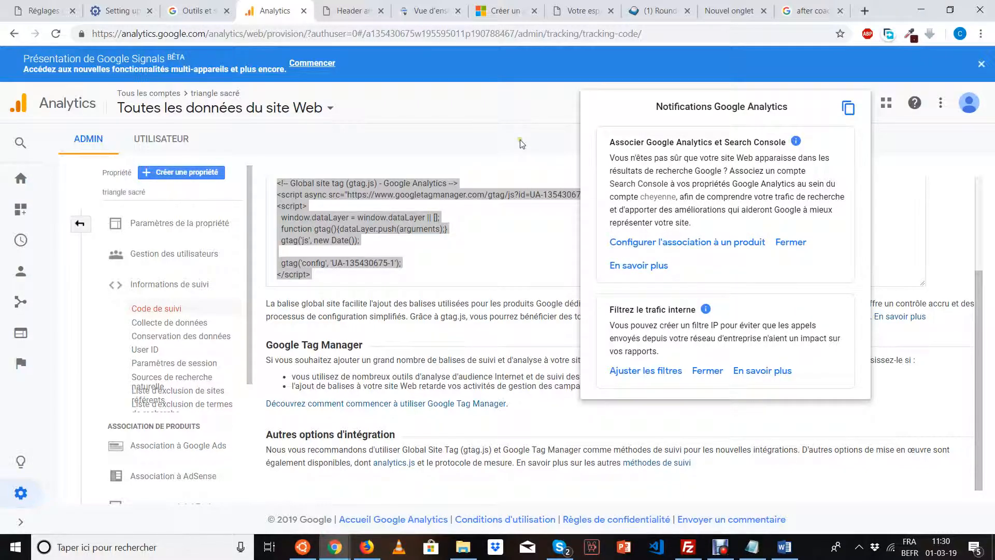
{"action": "left_click", "coordinate": [530, 155]}
{"action": "left_click", "coordinate": [303, 10]}
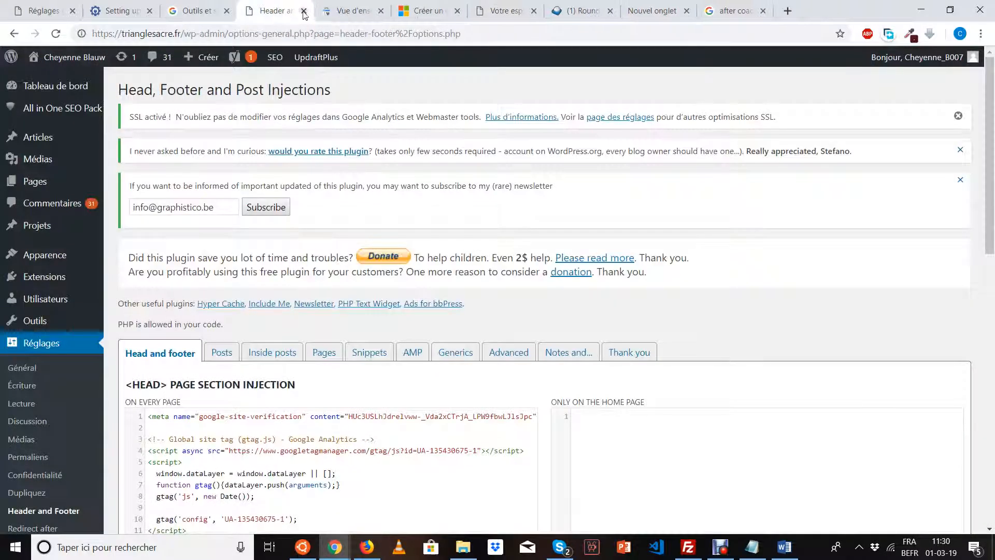
Exclude administrators, authors, contributors, editors, subscribers, SEO editors and SEO managers from tracking.
{"action": "left_click", "coordinate": [60, 11]}
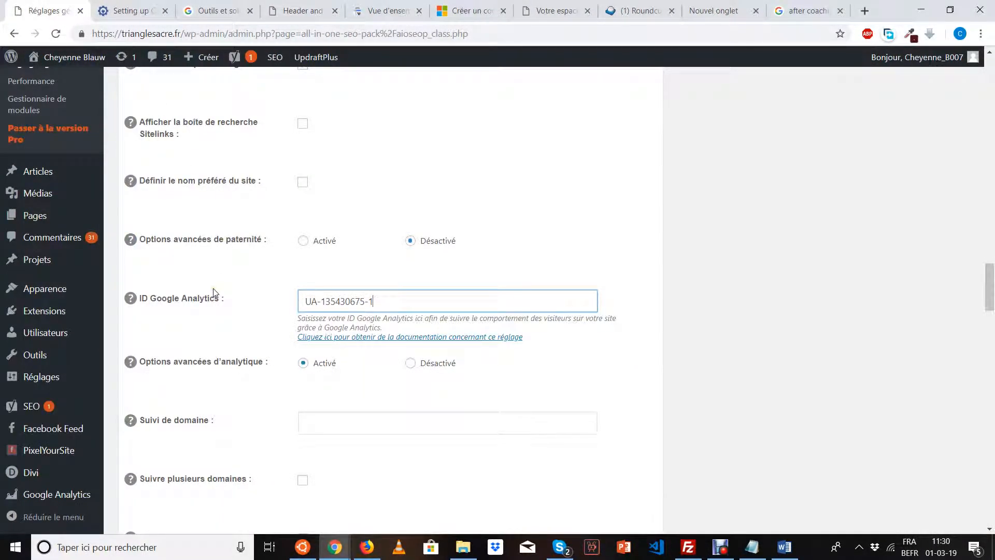
{"action": "scroll", "coordinate": [213, 293], "scroll_direction": "down", "scroll_amount": 4}
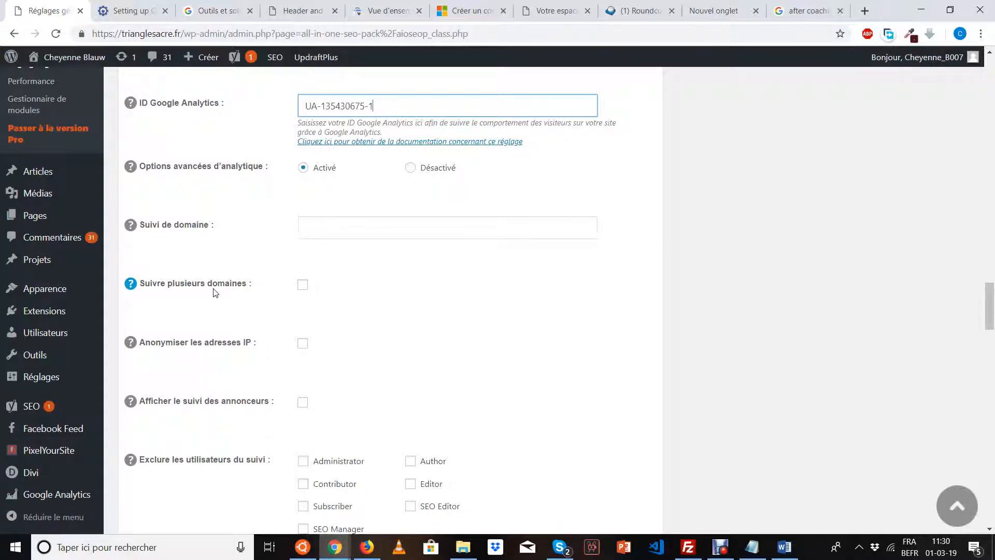
{"action": "scroll", "coordinate": [216, 293], "scroll_direction": "down", "scroll_amount": 2}
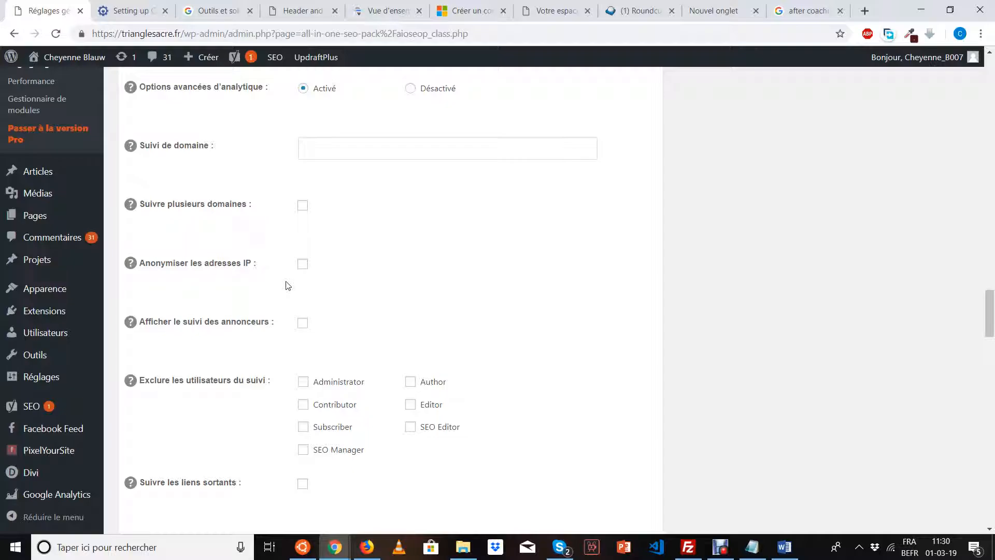
{"action": "scroll", "coordinate": [287, 286], "scroll_direction": "down", "scroll_amount": 2}
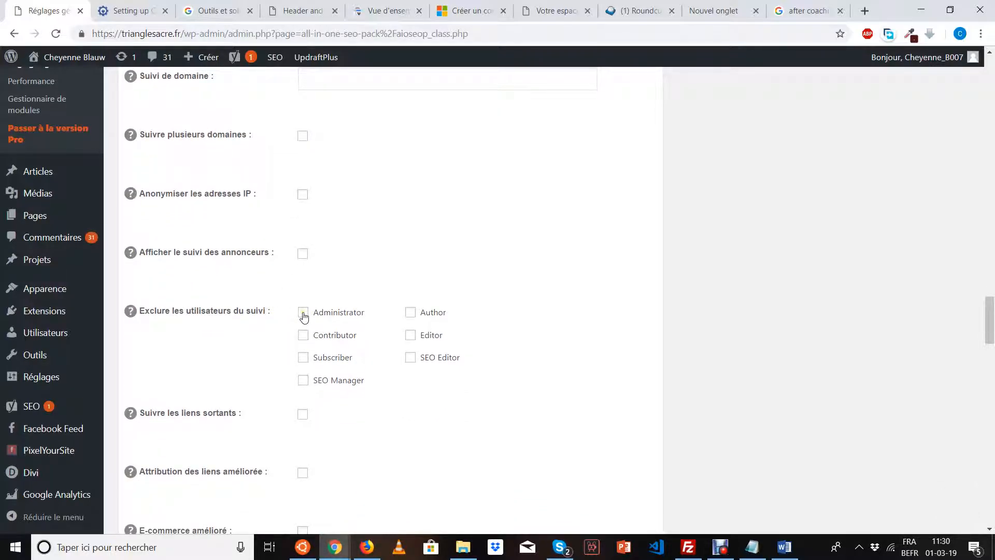
{"action": "left_click", "coordinate": [411, 312]}
{"action": "left_click", "coordinate": [303, 336]}
{"action": "left_click", "coordinate": [411, 335]}
{"action": "left_click", "coordinate": [303, 358]}
{"action": "left_click", "coordinate": [412, 358]}
{"action": "left_click", "coordinate": [305, 383]}
{"action": "scroll", "coordinate": [356, 441], "scroll_direction": "down", "scroll_amount": 3}
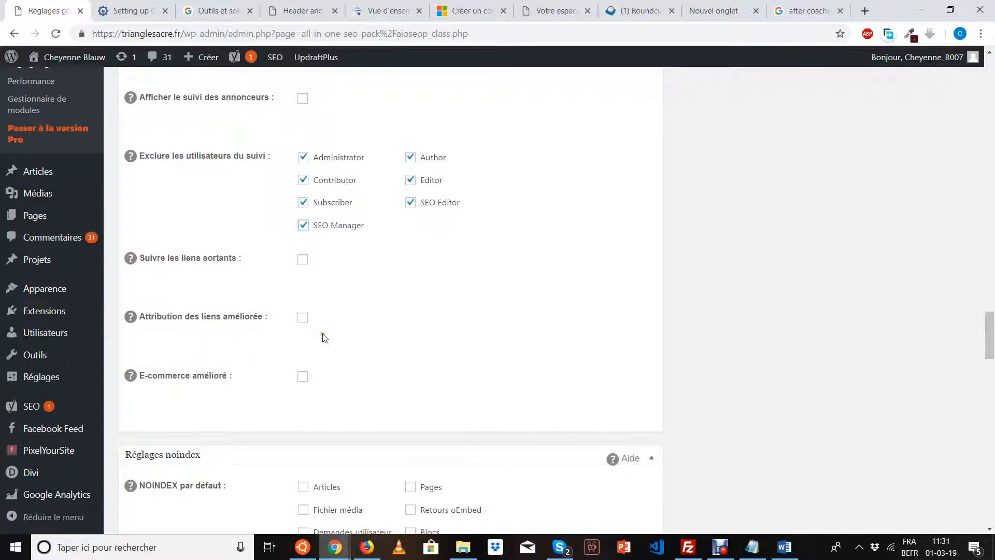
{"action": "scroll", "coordinate": [327, 337], "scroll_direction": "down", "scroll_amount": 4}
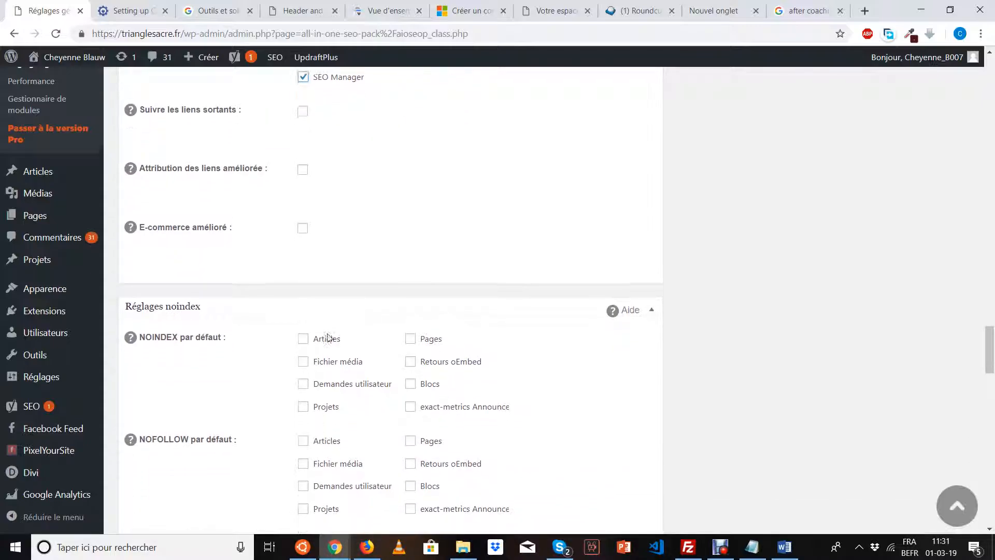
{"action": "scroll", "coordinate": [327, 335], "scroll_direction": "down", "scroll_amount": 1}
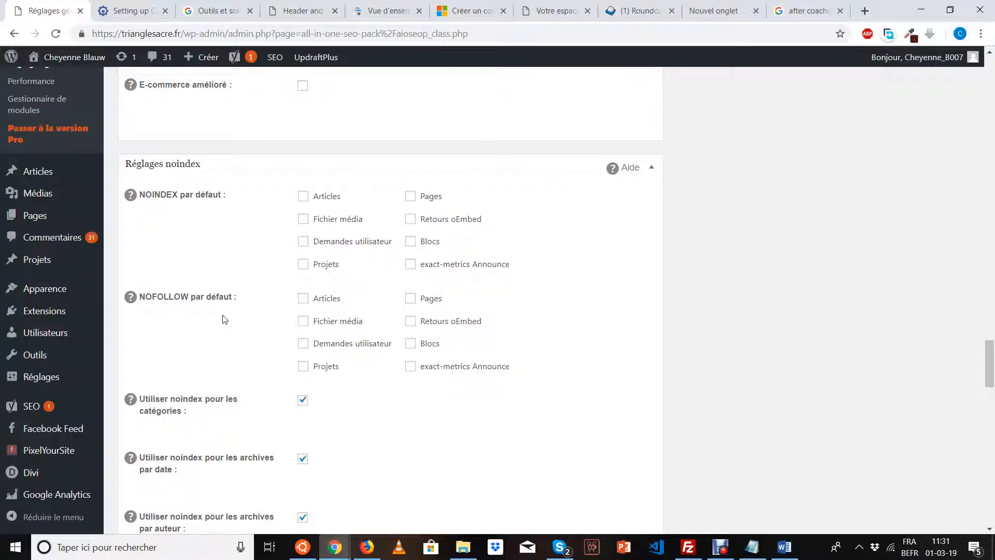
Make noindex the default for media, oEmbed responses, user requests, Blocs, announcements and Projets.
{"action": "left_click", "coordinate": [302, 220]}
{"action": "left_click", "coordinate": [411, 221]}
{"action": "left_click", "coordinate": [303, 242]}
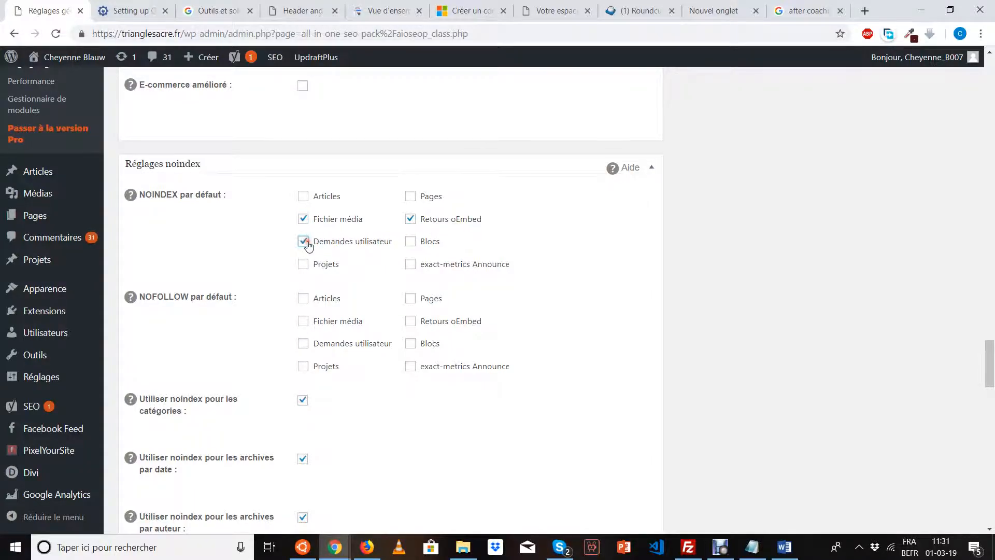
{"action": "left_click", "coordinate": [427, 244]}
{"action": "left_click", "coordinate": [411, 265]}
{"action": "left_click", "coordinate": [307, 270]}
Make nofollow the default for media, oEmbed responses, Blocs, user requests, Projets and announcements.
{"action": "left_click", "coordinate": [306, 323]}
{"action": "left_click", "coordinate": [412, 322]}
{"action": "left_click", "coordinate": [412, 344]}
{"action": "left_click", "coordinate": [304, 344]}
{"action": "left_click", "coordinate": [303, 367]}
{"action": "left_click", "coordinate": [433, 374]}
{"action": "scroll", "coordinate": [390, 280], "scroll_direction": "down", "scroll_amount": 3}
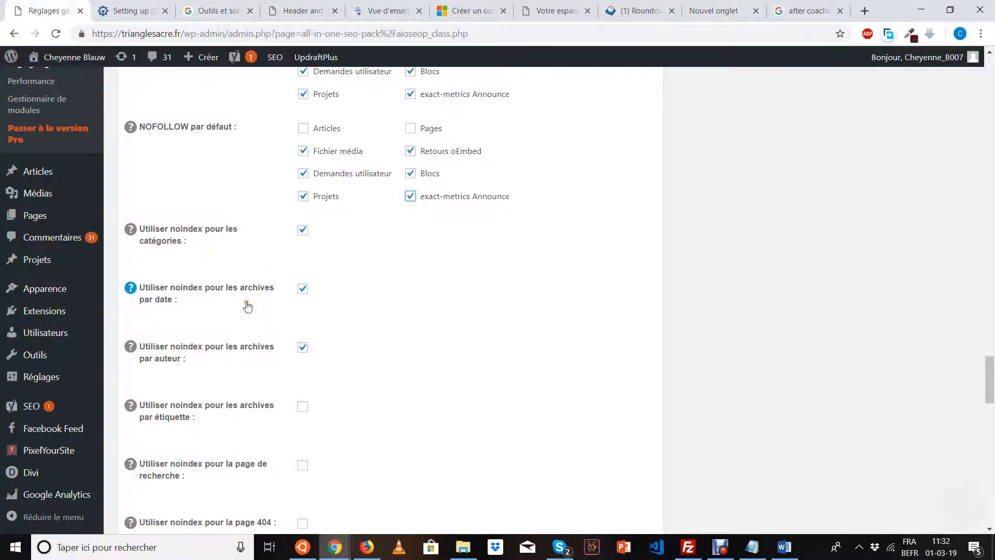
{"action": "scroll", "coordinate": [247, 307], "scroll_direction": "down", "scroll_amount": 2}
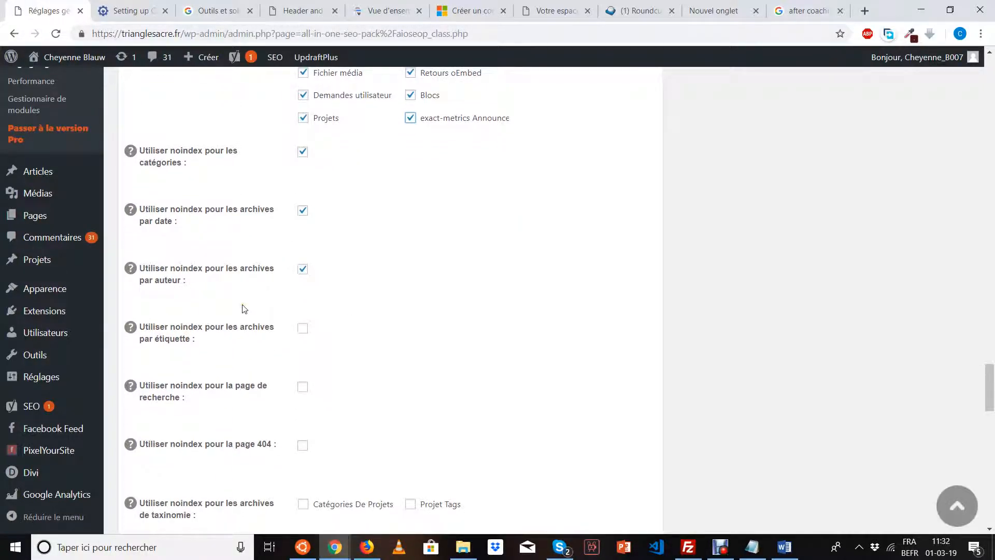
{"action": "scroll", "coordinate": [244, 309], "scroll_direction": "down", "scroll_amount": 3}
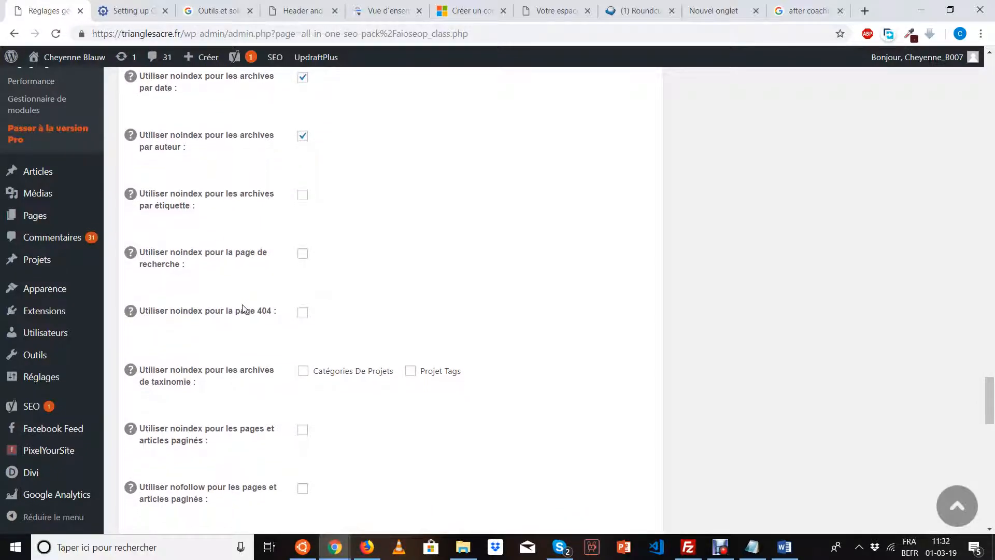
{"action": "scroll", "coordinate": [243, 308], "scroll_direction": "down", "scroll_amount": 4}
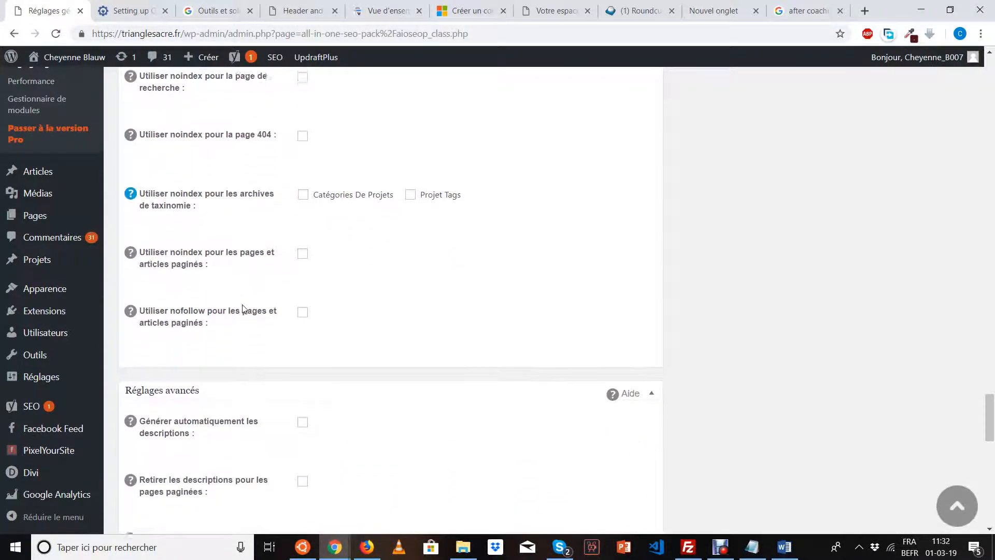
{"action": "scroll", "coordinate": [244, 309], "scroll_direction": "down", "scroll_amount": 3}
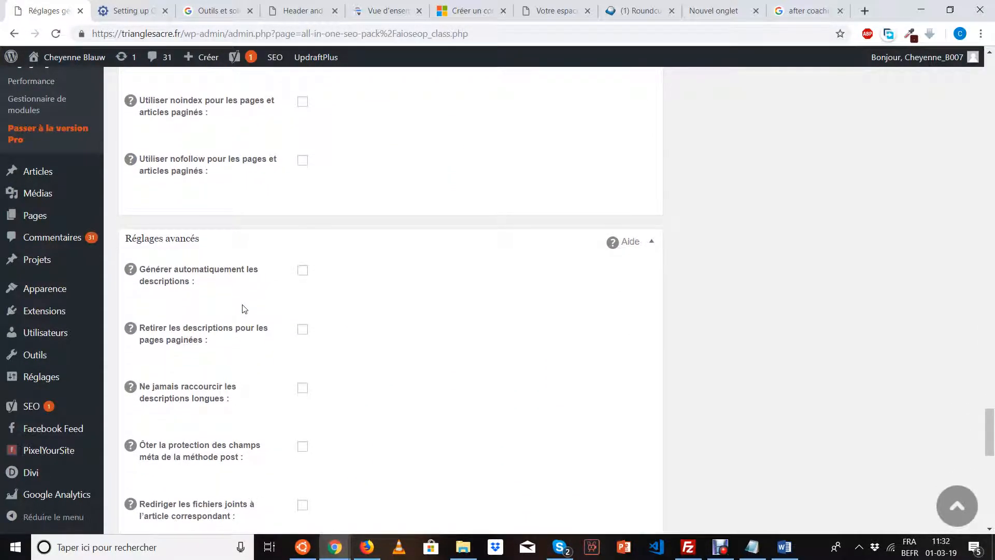
{"action": "scroll", "coordinate": [244, 309], "scroll_direction": "down", "scroll_amount": 1}
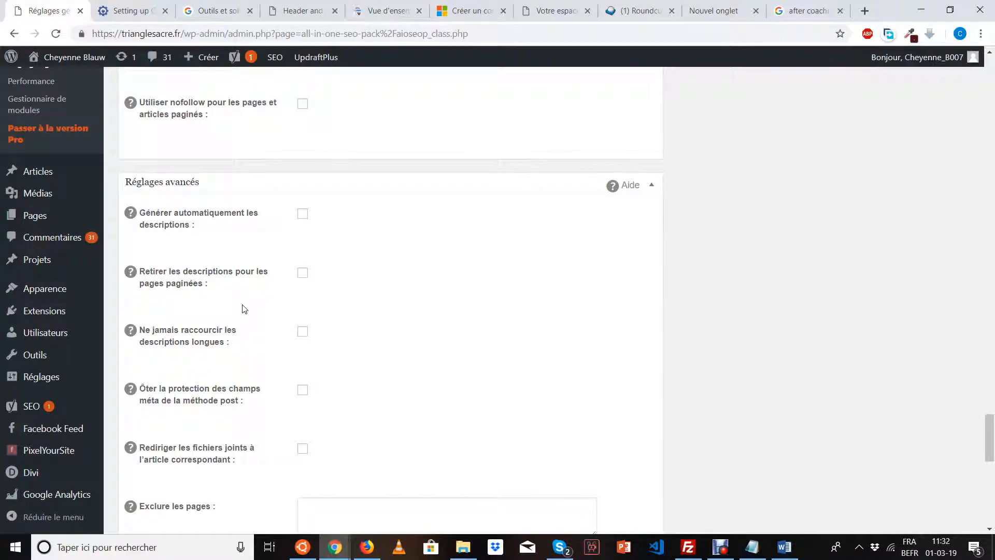
{"action": "left_click", "coordinate": [303, 214]}
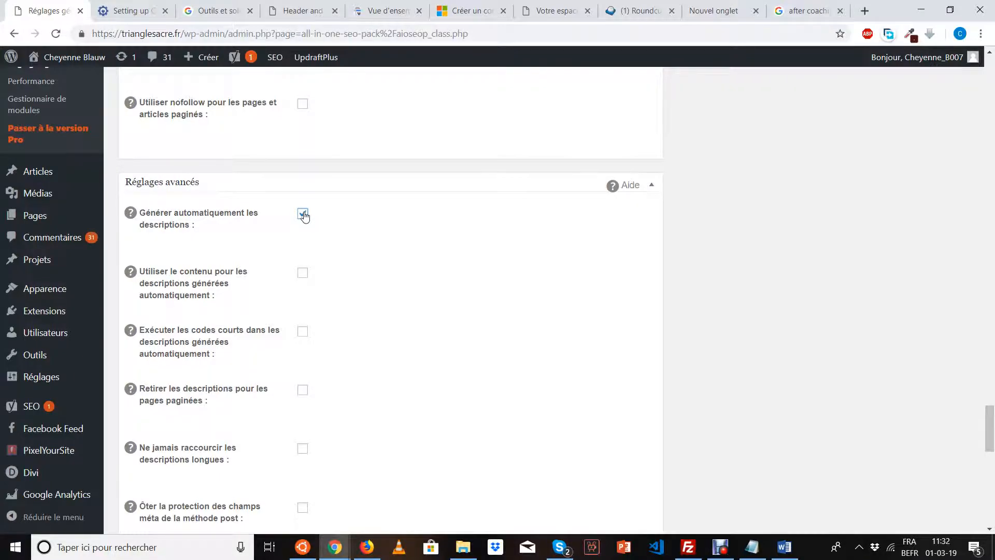
{"action": "left_click", "coordinate": [305, 216]}
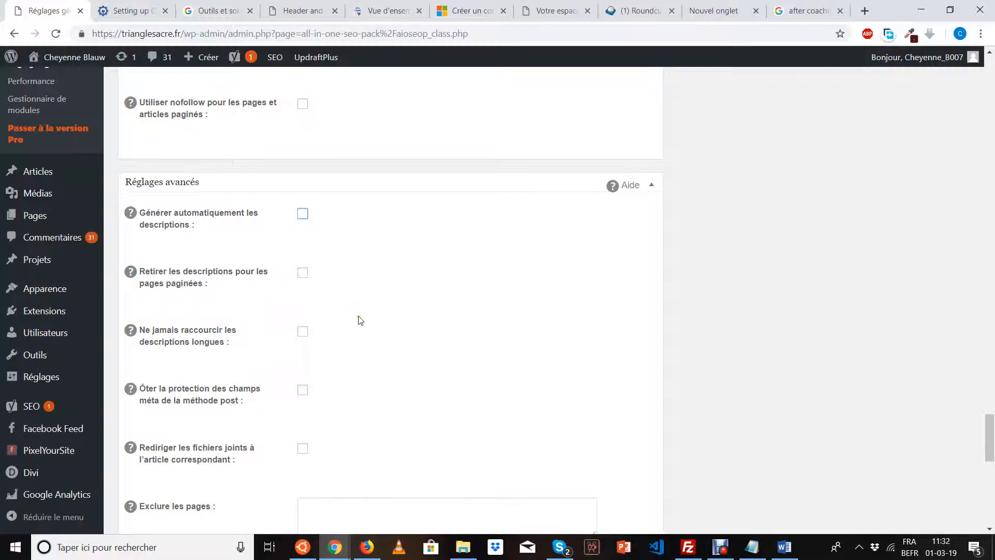
{"action": "scroll", "coordinate": [360, 320], "scroll_direction": "down", "scroll_amount": 1}
{"action": "scroll", "coordinate": [359, 319], "scroll_direction": "down", "scroll_amount": 2}
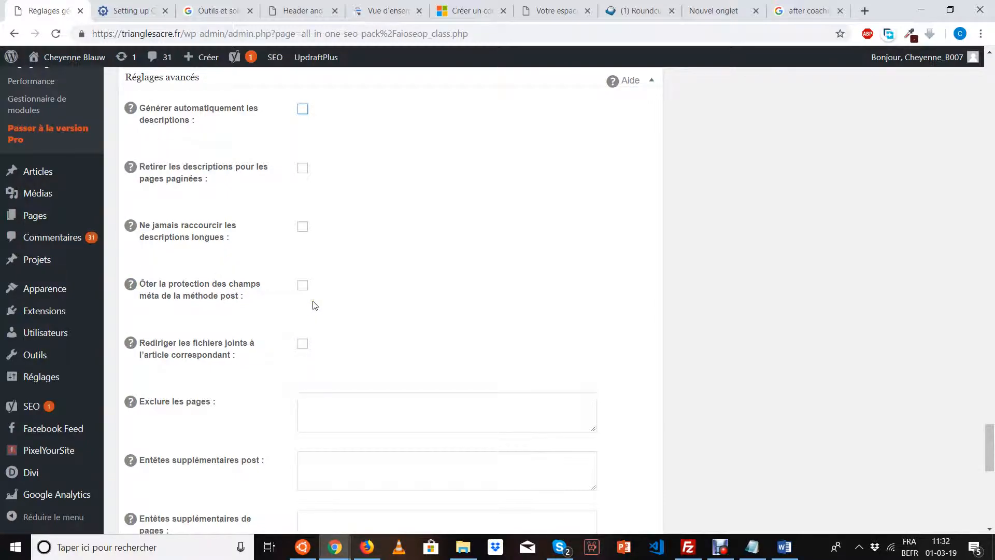
{"action": "scroll", "coordinate": [313, 305], "scroll_direction": "down", "scroll_amount": 1}
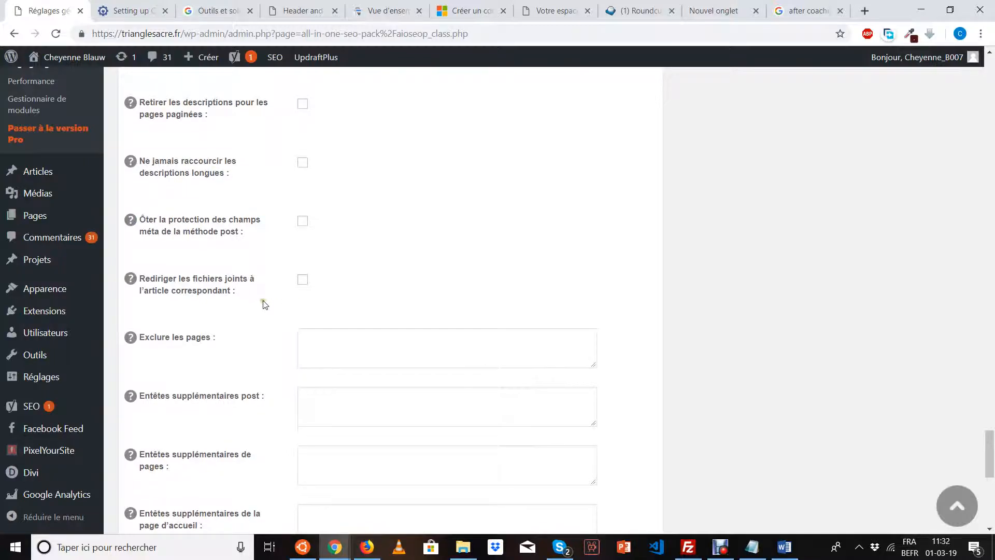
{"action": "scroll", "coordinate": [278, 305], "scroll_direction": "down", "scroll_amount": 2}
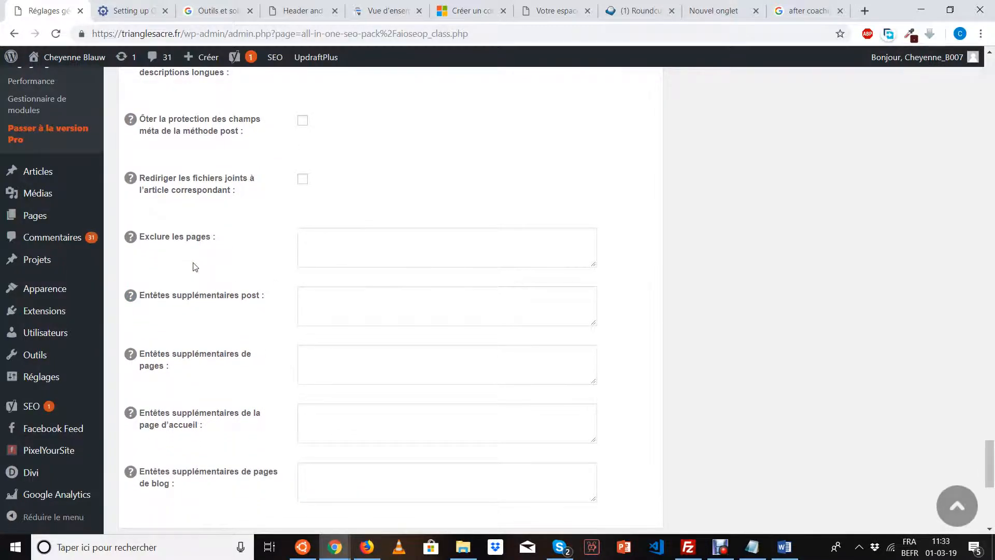
{"action": "left_click", "coordinate": [326, 260]}
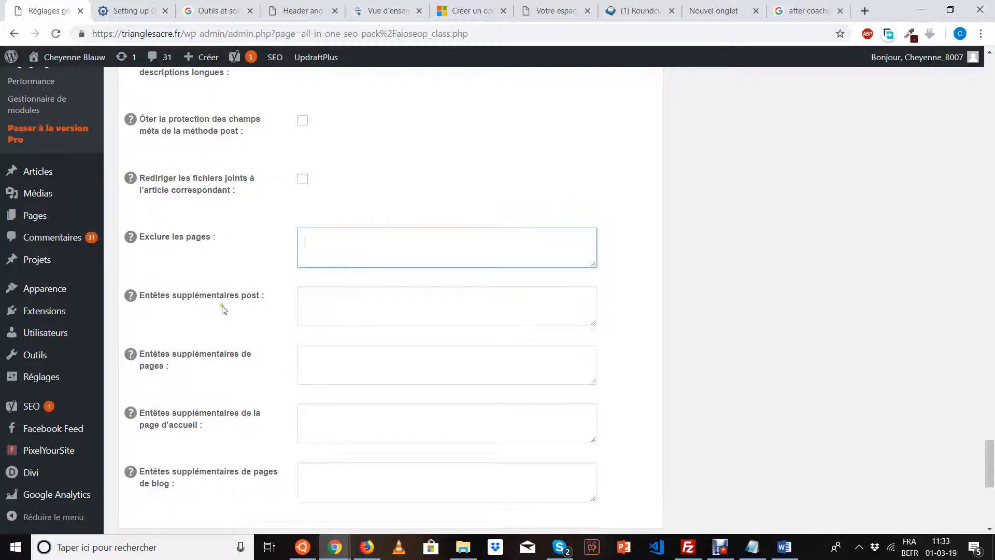
{"action": "scroll", "coordinate": [273, 319], "scroll_direction": "down", "scroll_amount": 5}
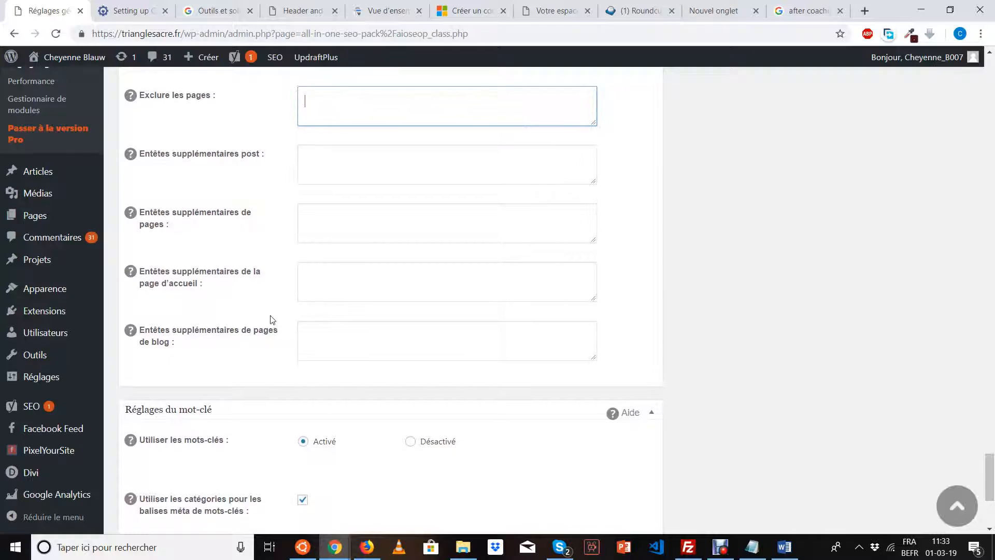
{"action": "scroll", "coordinate": [272, 320], "scroll_direction": "down", "scroll_amount": 1}
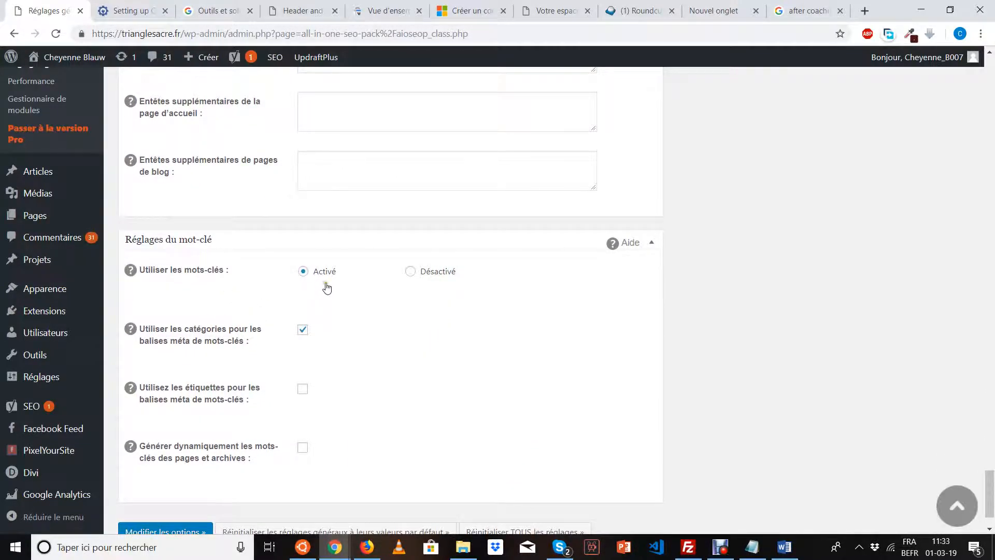
Tick 'Générer dynamiquement les mots-clés des pages et archives' and save with Modifier les options.
{"action": "scroll", "coordinate": [327, 287], "scroll_direction": "down", "scroll_amount": 1}
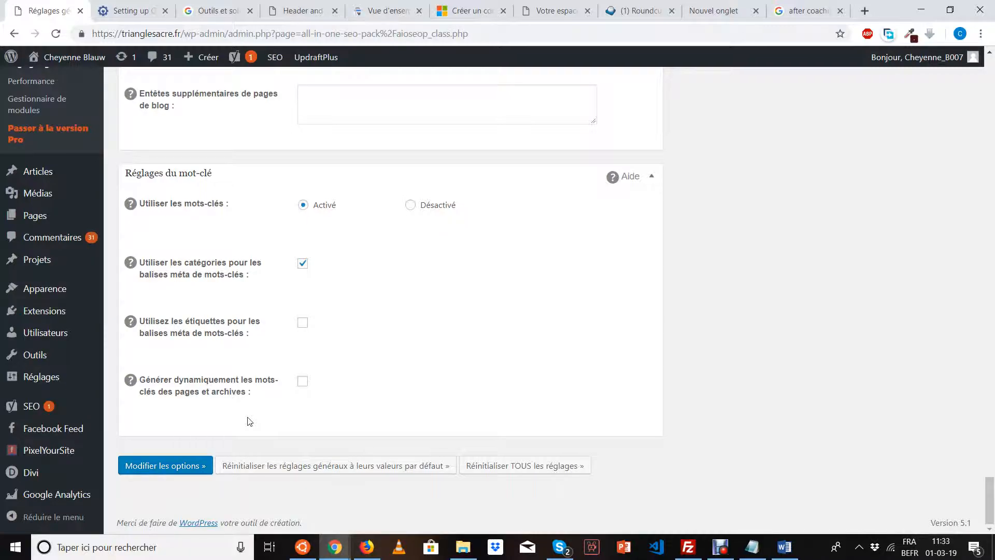
{"action": "left_click", "coordinate": [305, 384]}
{"action": "left_click", "coordinate": [183, 466]}
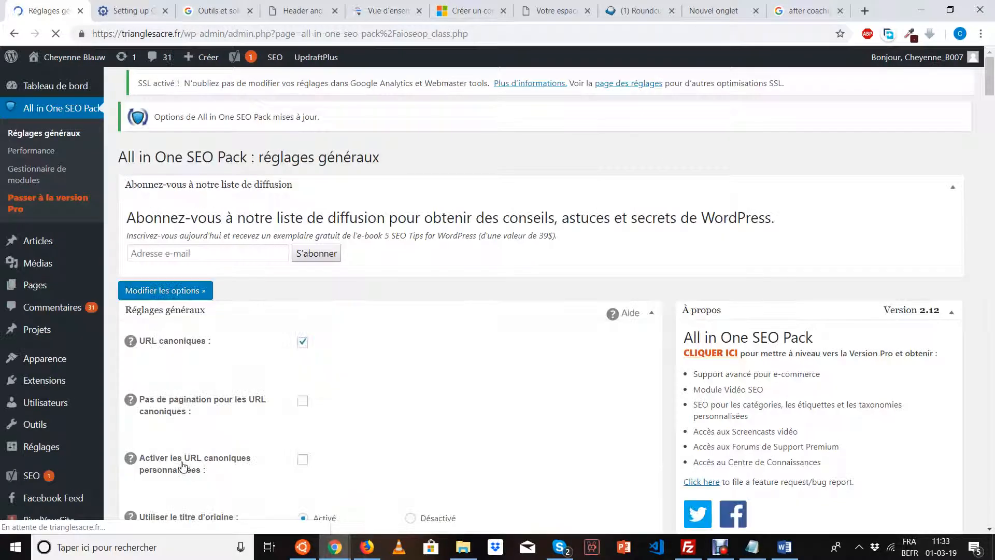